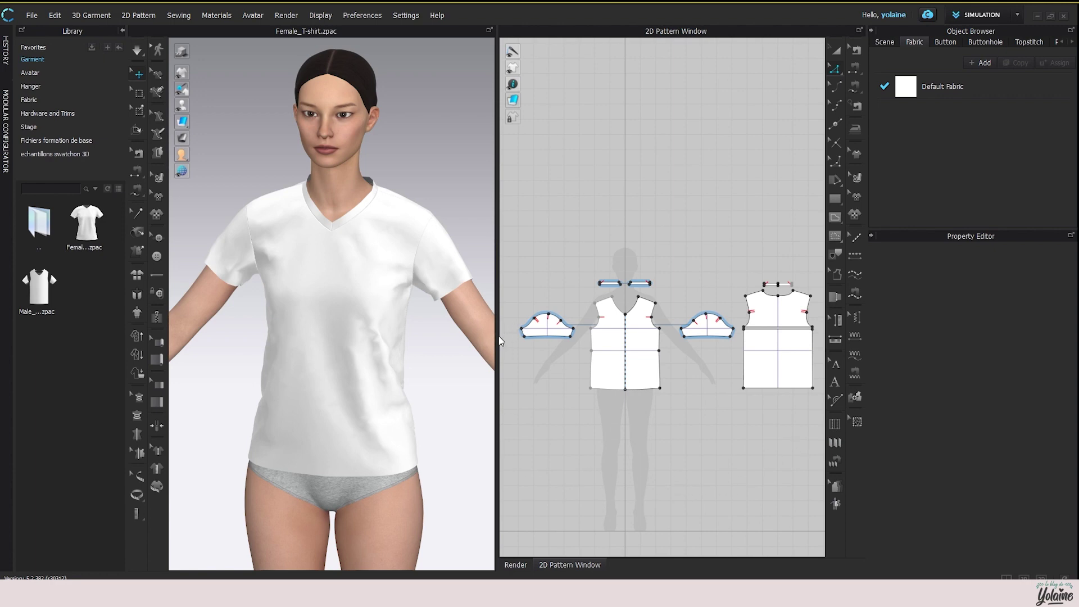
Enlarge the 2D pattern area and frame the upper and lower back pieces of the T-shirt.
left_click_drag(495, 336, 397, 268)
scroll(662, 366, "up", 1)
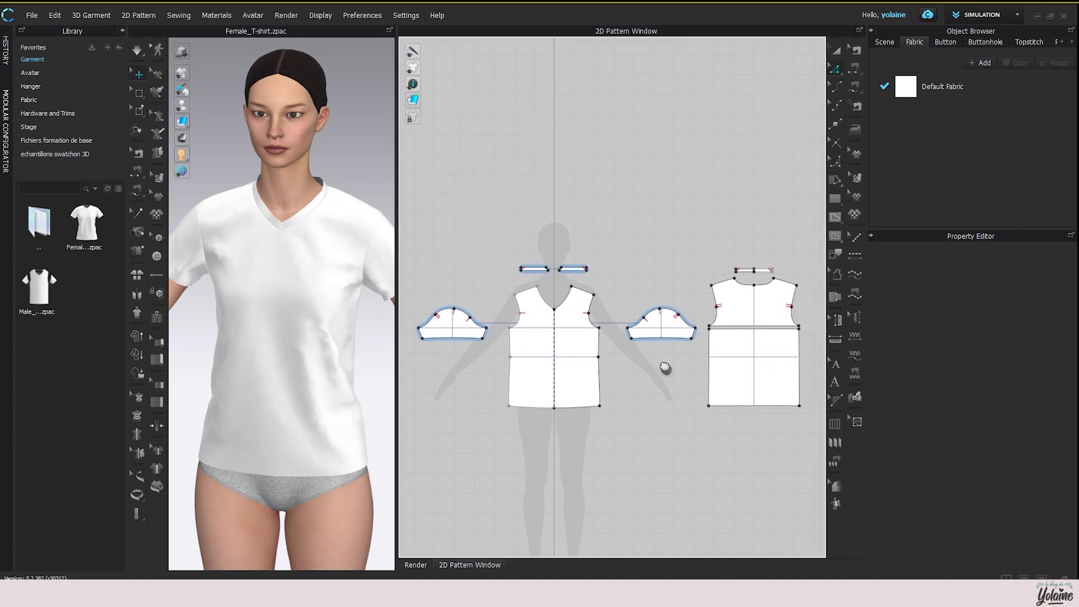
right_click_drag(662, 366, 657, 301)
right_click_drag(753, 298, 665, 277)
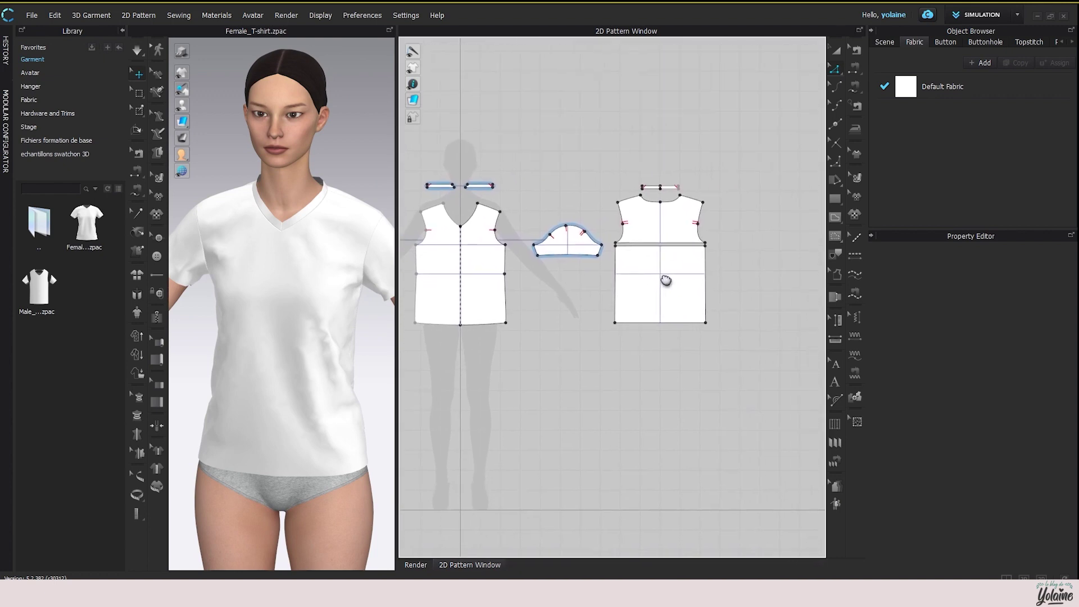
scroll(676, 261, "up", 5)
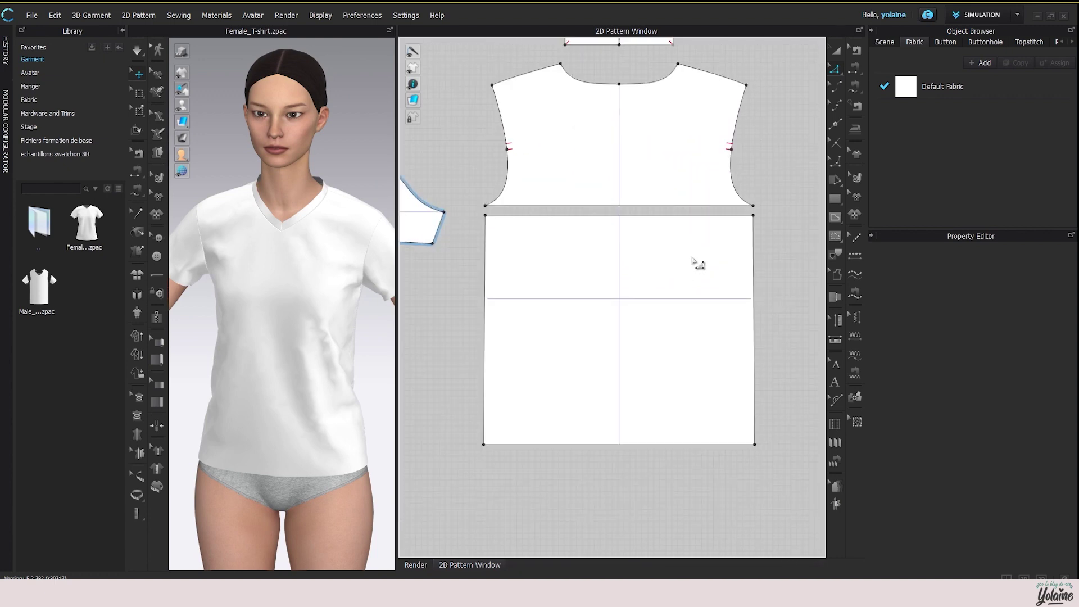
scroll(685, 278, "up", 1)
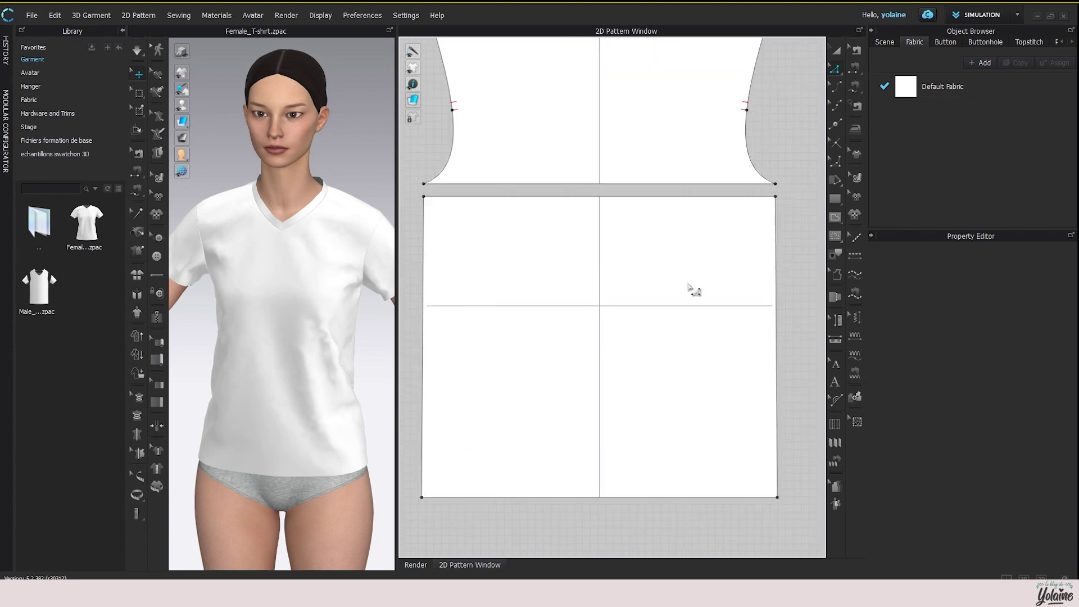
scroll(692, 290, "down", 1)
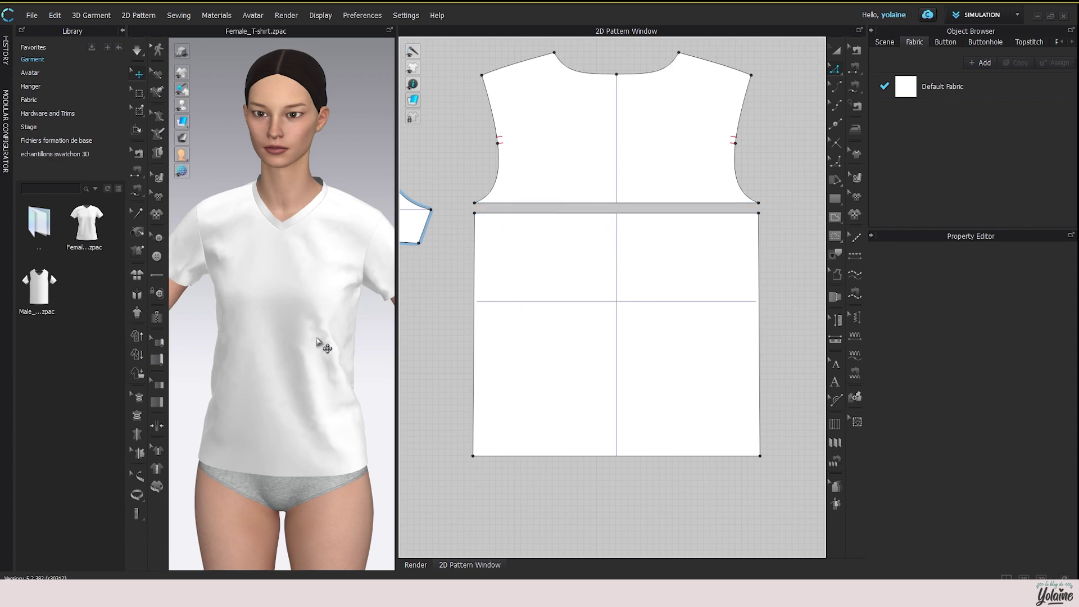
Show the back of the avatar and run a short simulation, pulling on the lower back panel to settle the fabric.
right_click_drag(320, 337, 248, 308)
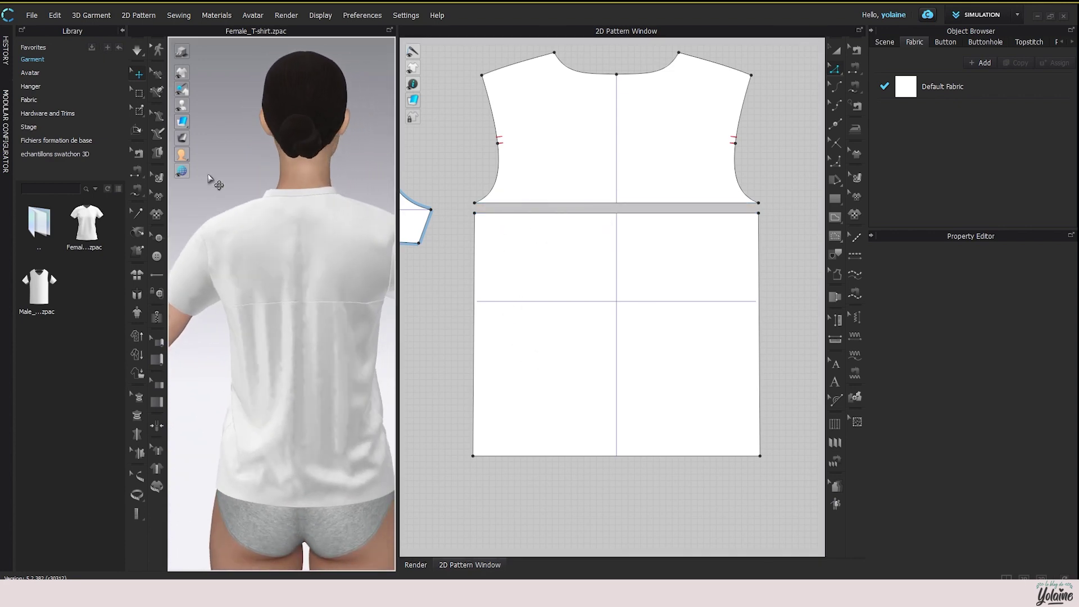
middle_click_drag(308, 306, 315, 248)
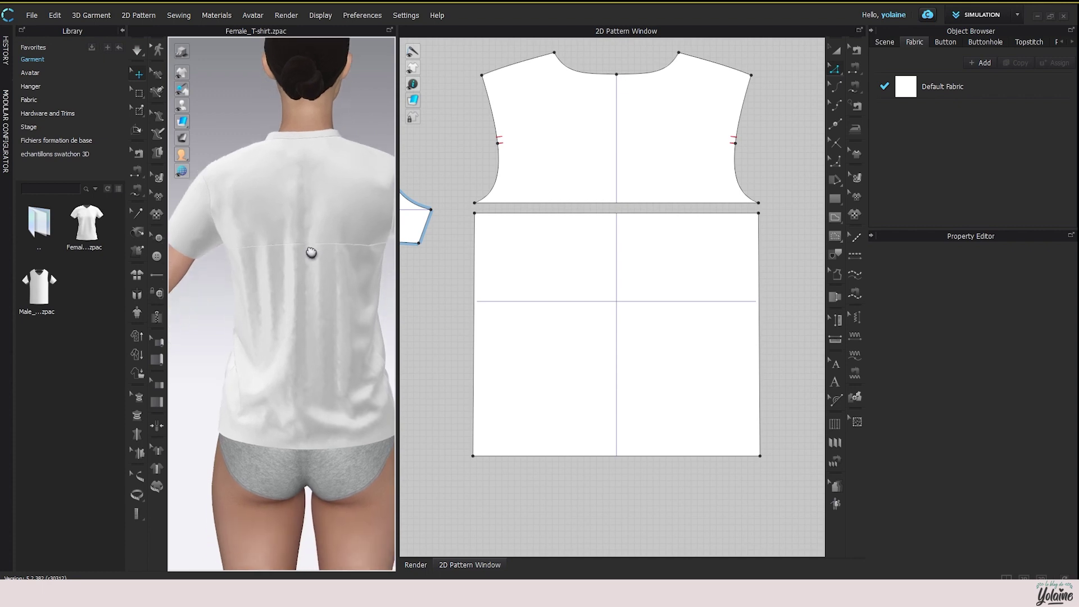
left_click(240, 328)
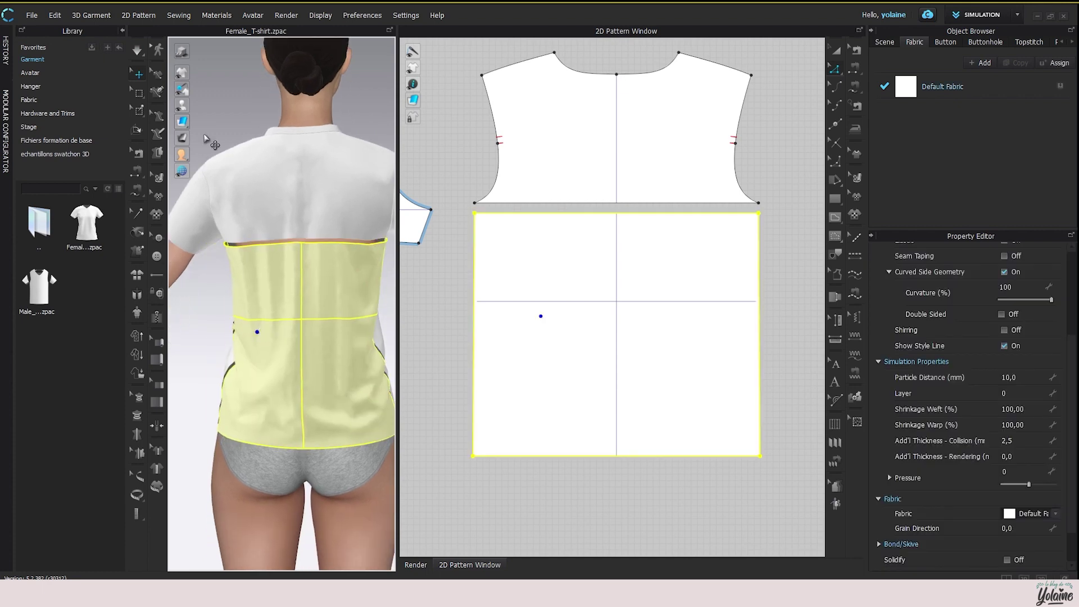
left_click(140, 51)
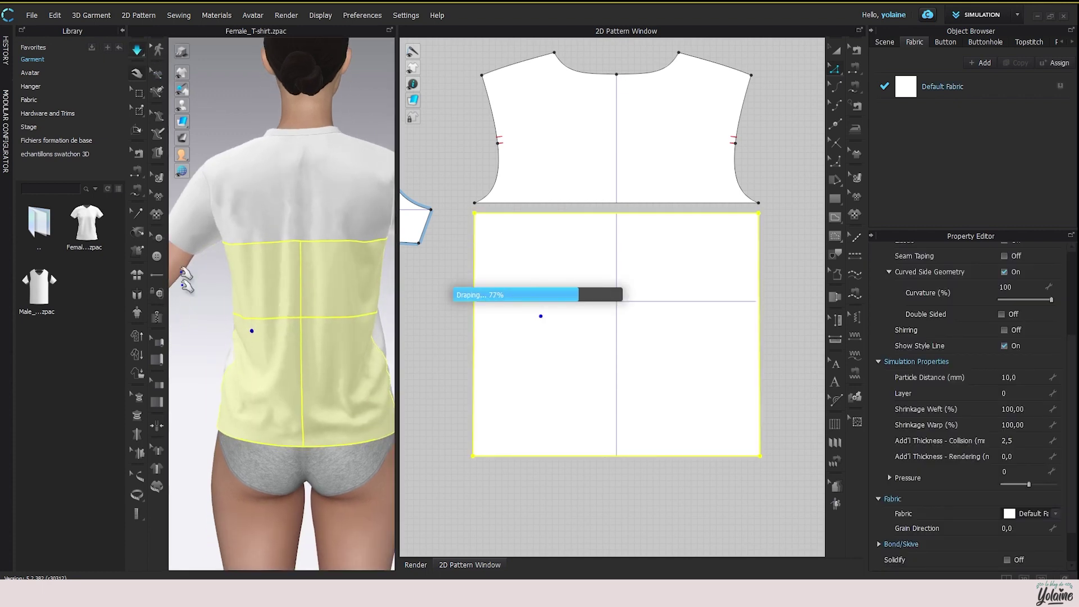
left_click_drag(264, 357, 366, 366)
left_click(377, 402)
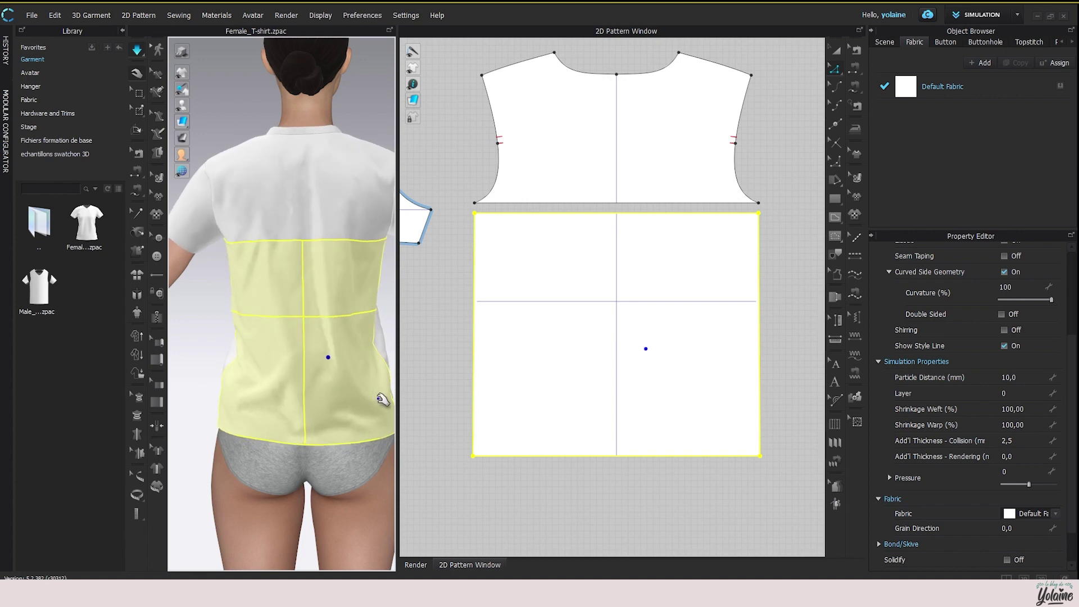
key("space")
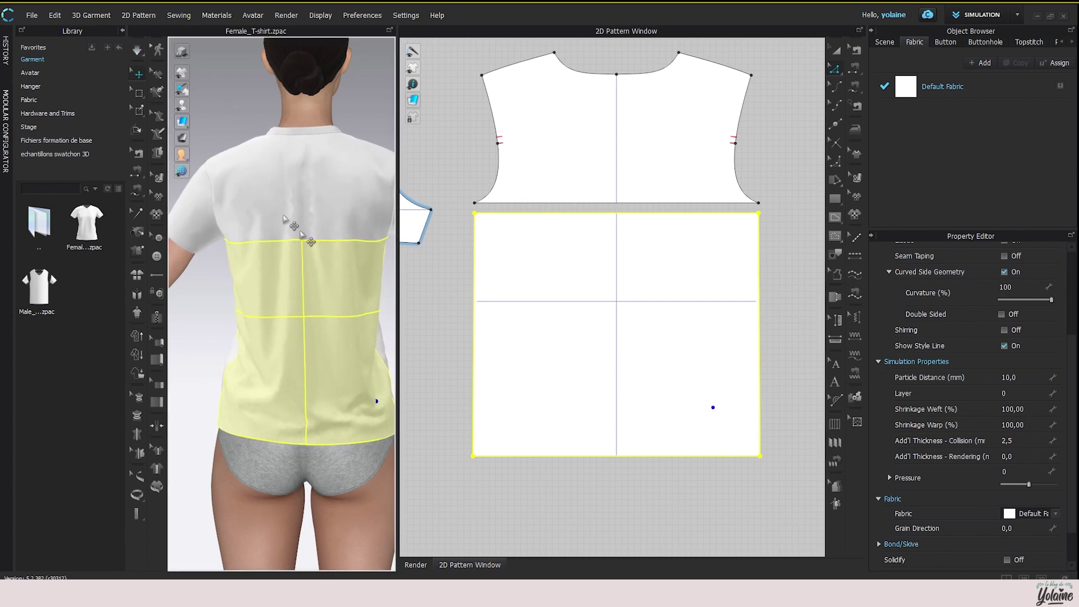
Define the pleat line on the lower back panel from its upper edge to its hem near the left side, with pleats spreading to the right.
left_click(839, 423)
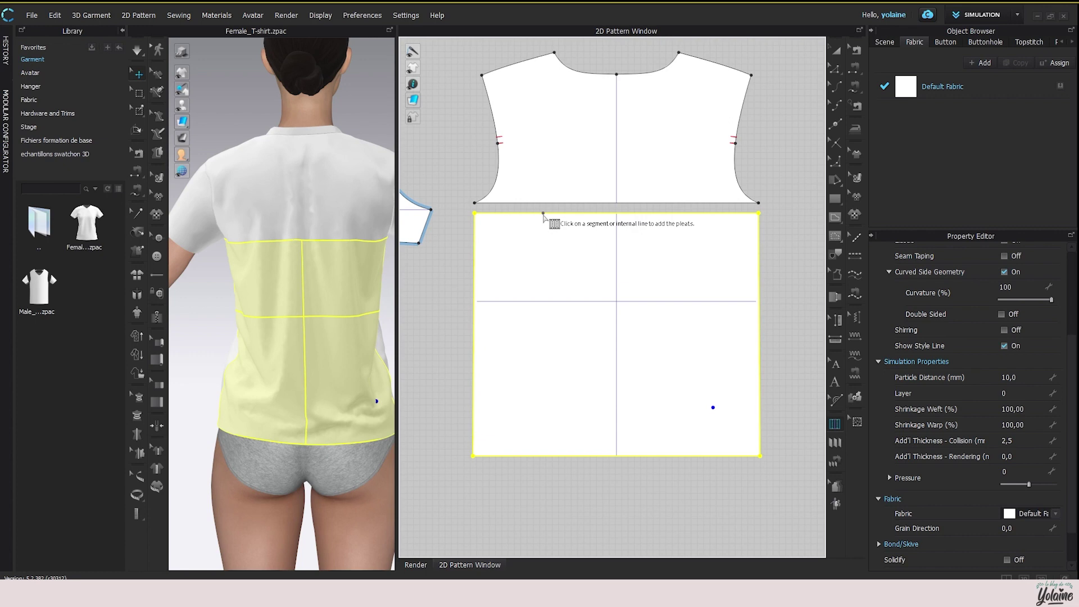
left_click(482, 214)
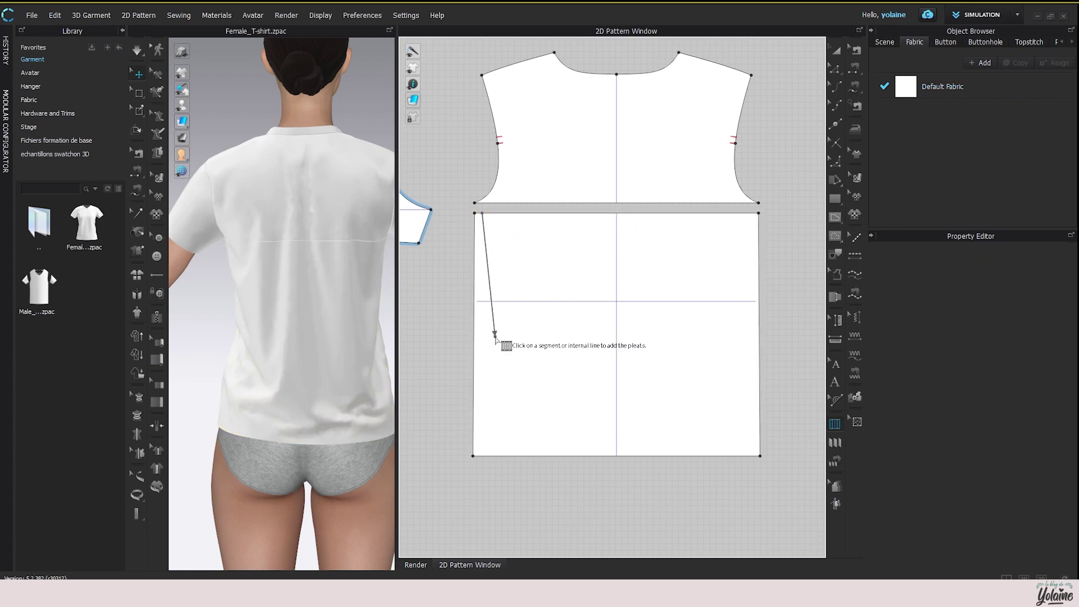
left_click(479, 455)
left_click(559, 347)
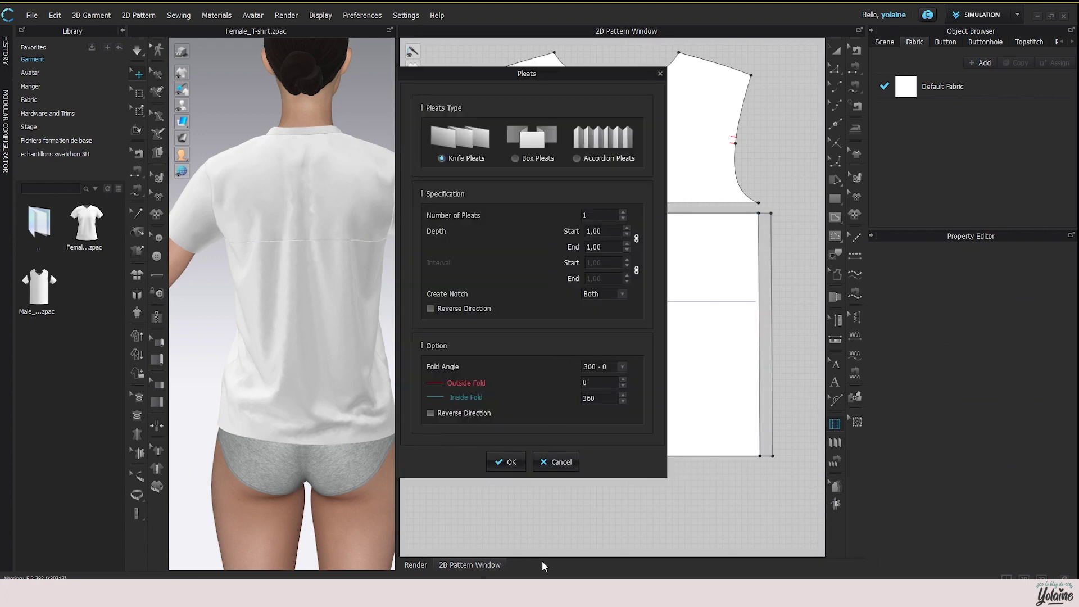
left_click_drag(611, 68, 381, 93)
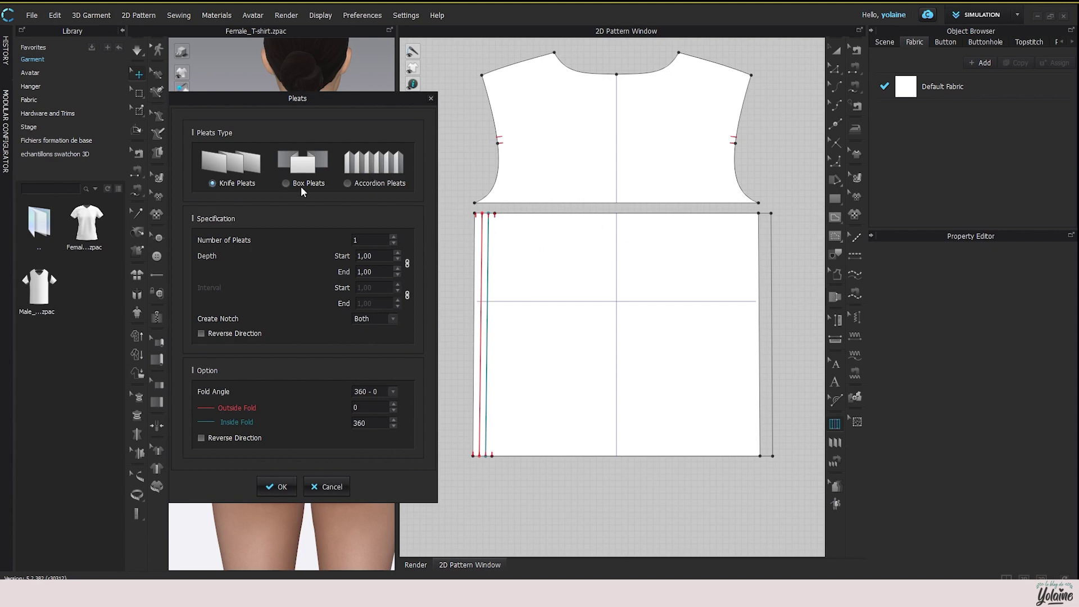
Choose box pleats and set the number of pleats to 8.
left_click(286, 183)
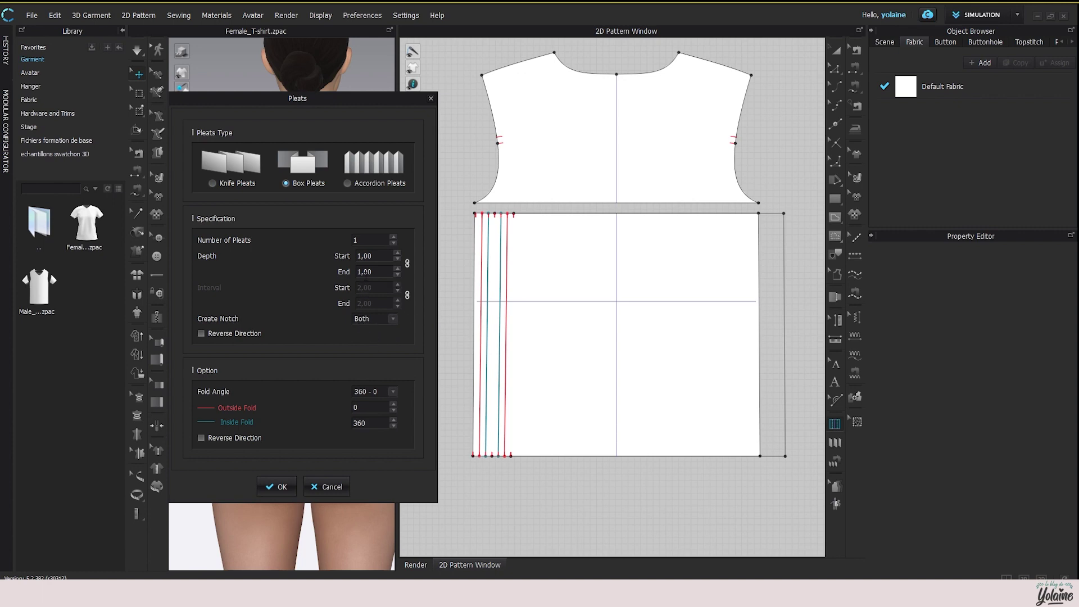
left_click(394, 238)
left_click(393, 237)
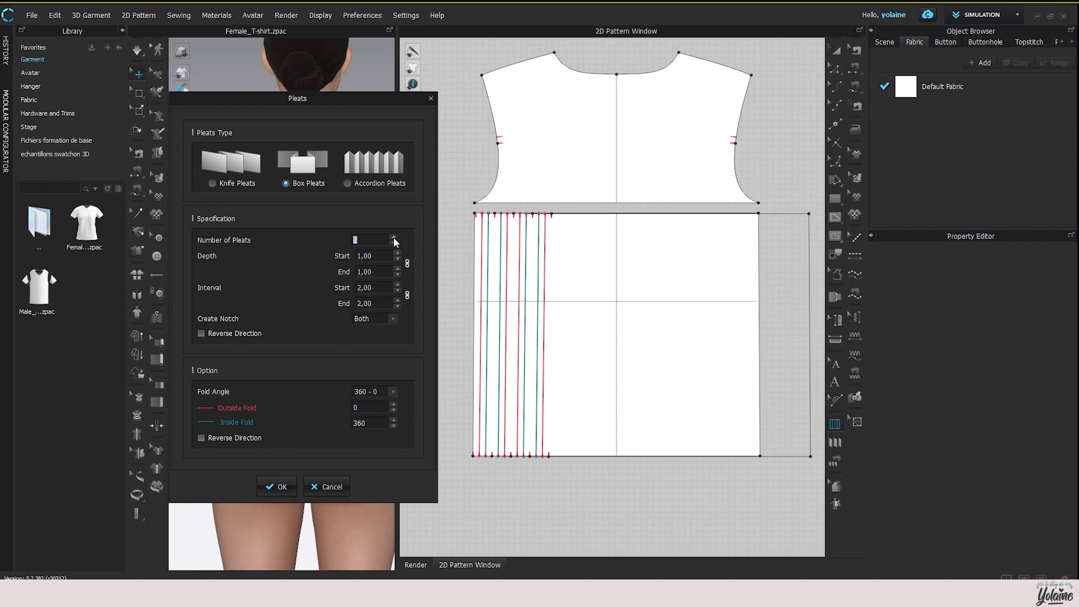
left_click(393, 238)
left_click(394, 238)
left_click(393, 238)
left_click(393, 238)
left_click(393, 238)
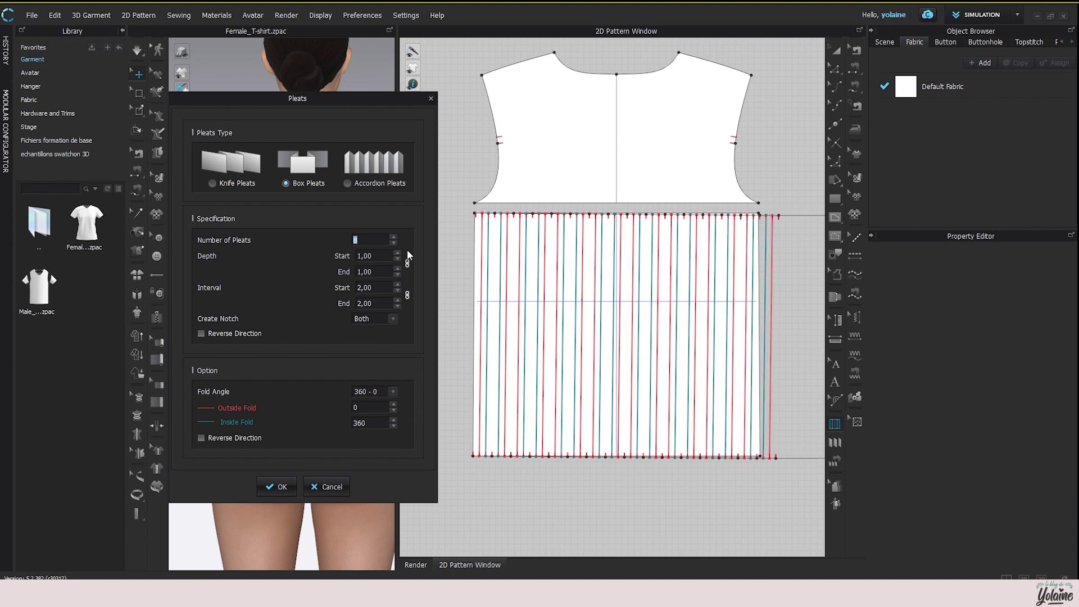
Set the pleat depth to 1,00 and the interval to 5,00 at both start and end, and create the pleats.
left_click(397, 254)
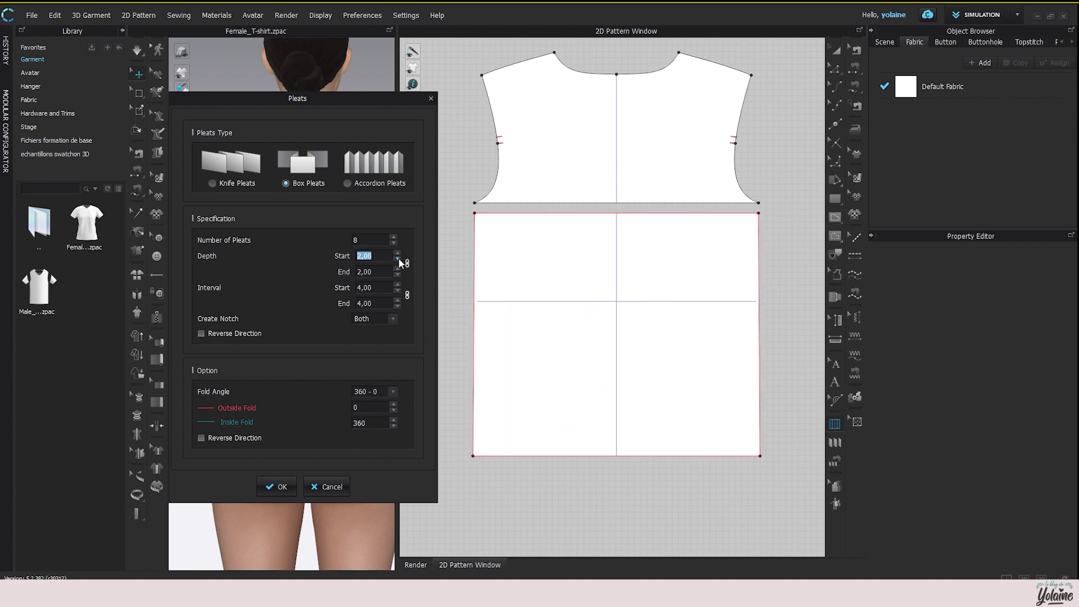
left_click(398, 260)
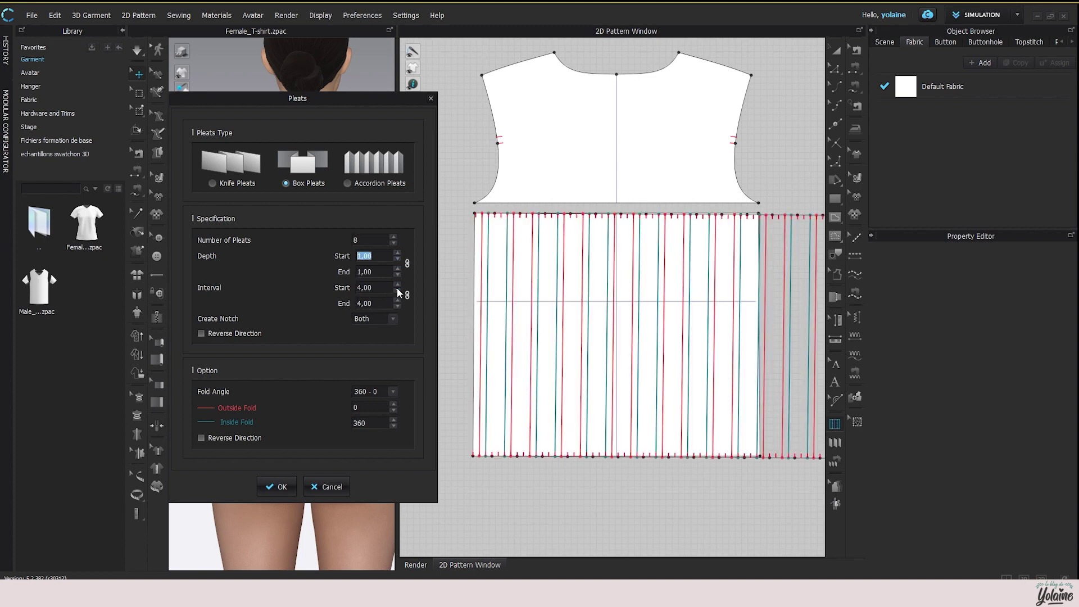
left_click(398, 285)
left_click(398, 285)
left_click(399, 290)
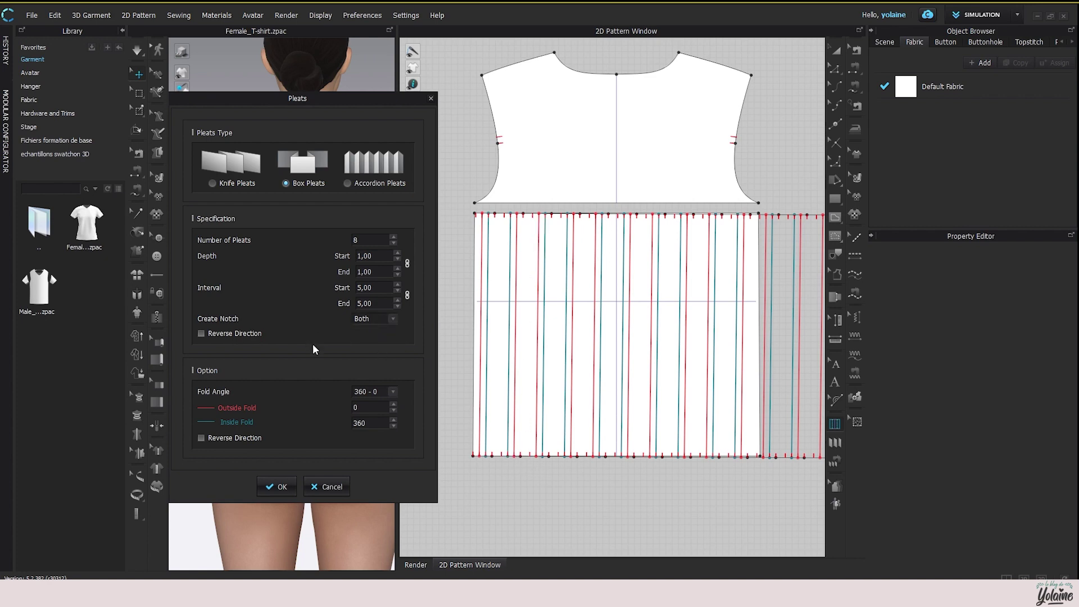
left_click(278, 486)
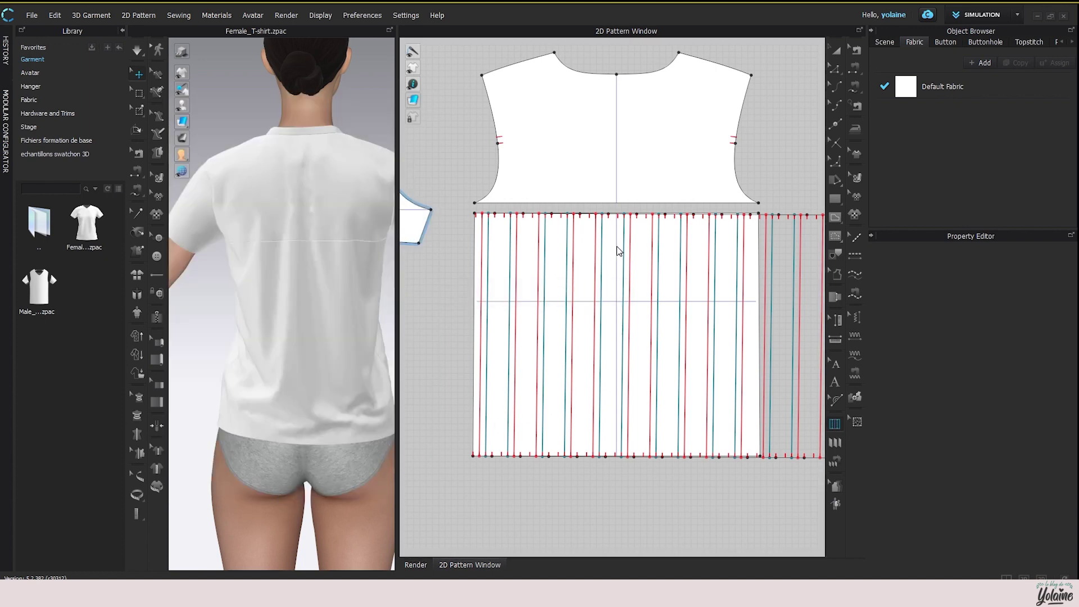
Select the pleated lower back panel on the garment and reset its 2D arrangement.
scroll(702, 416, "down", 5)
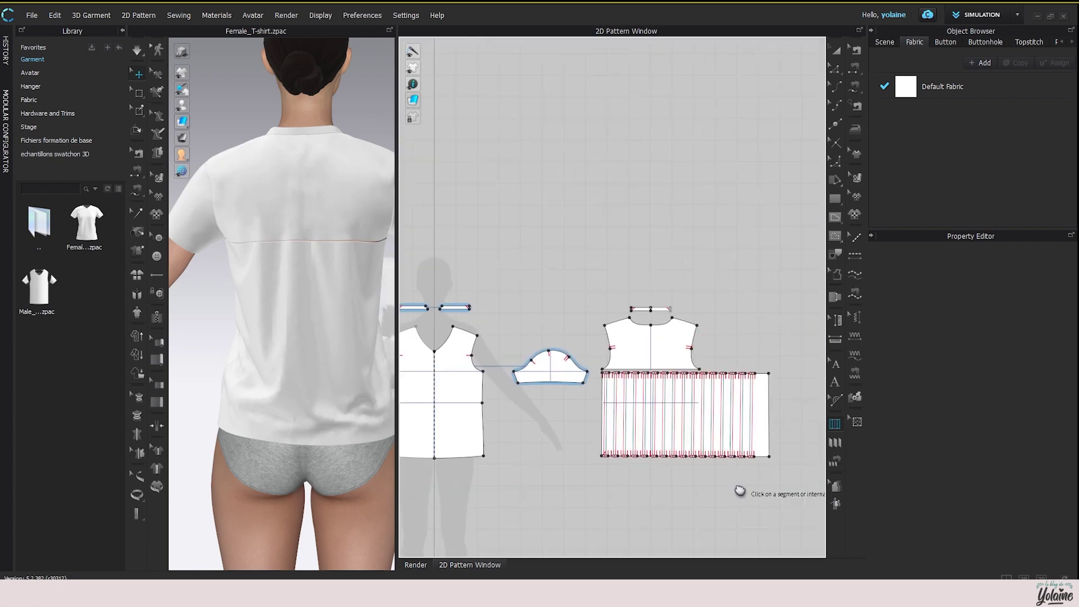
scroll(675, 453, "down", 1)
scroll(665, 402, "up", 6)
scroll(662, 399, "down", 2)
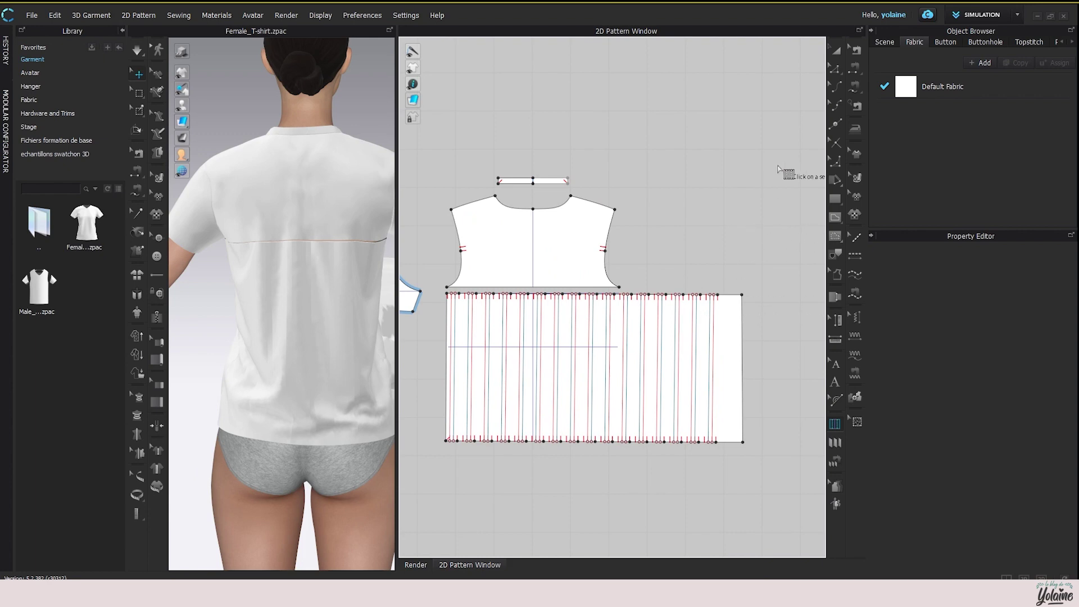
left_click(836, 51)
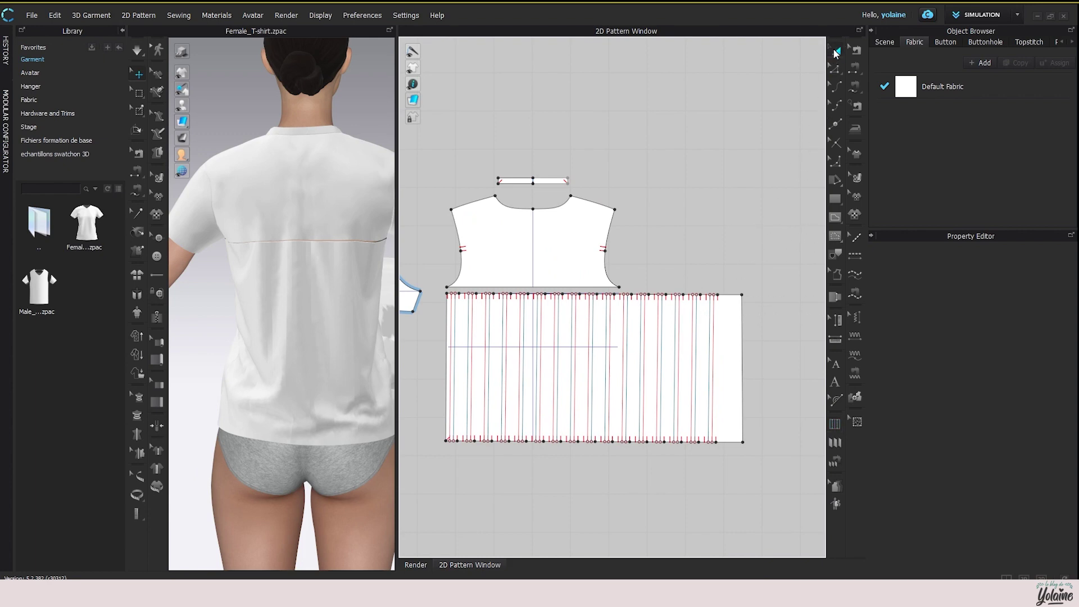
left_click(298, 324)
right_click(297, 323)
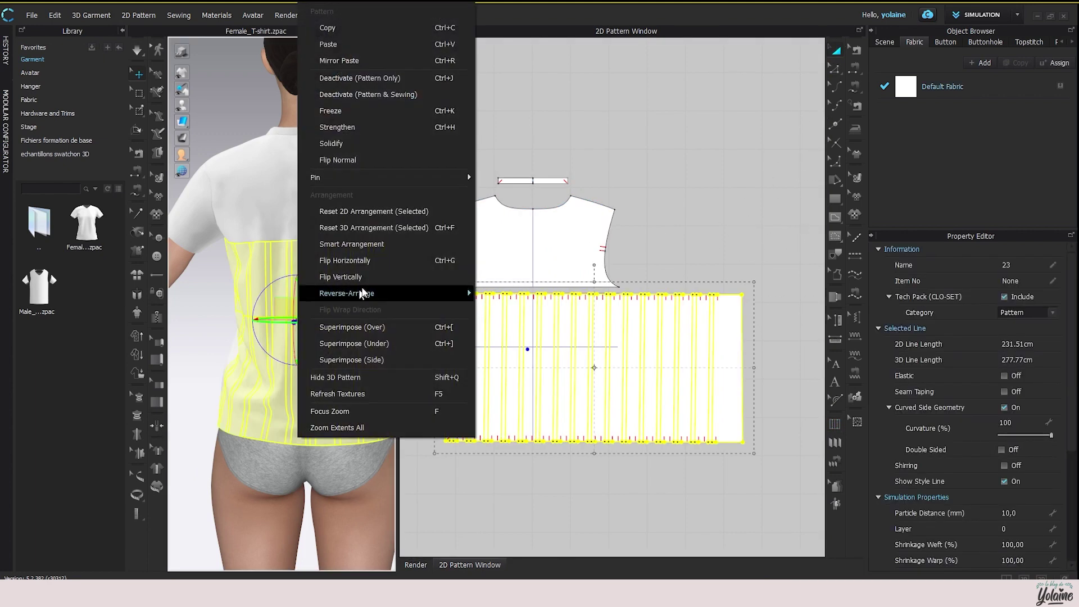
left_click(391, 211)
scroll(281, 423, "down", 3)
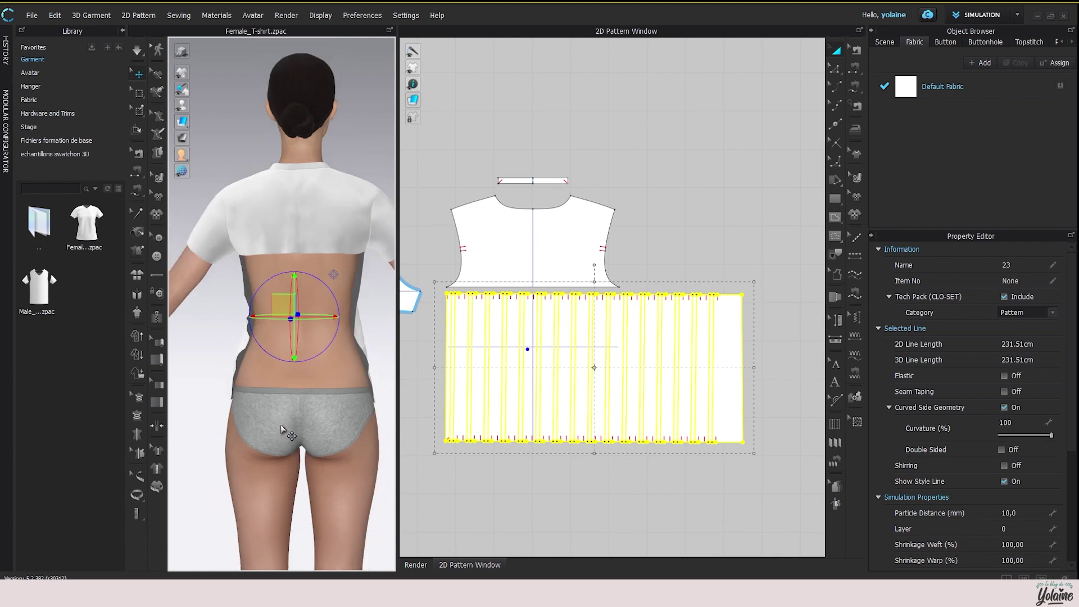
scroll(281, 415, "down", 5)
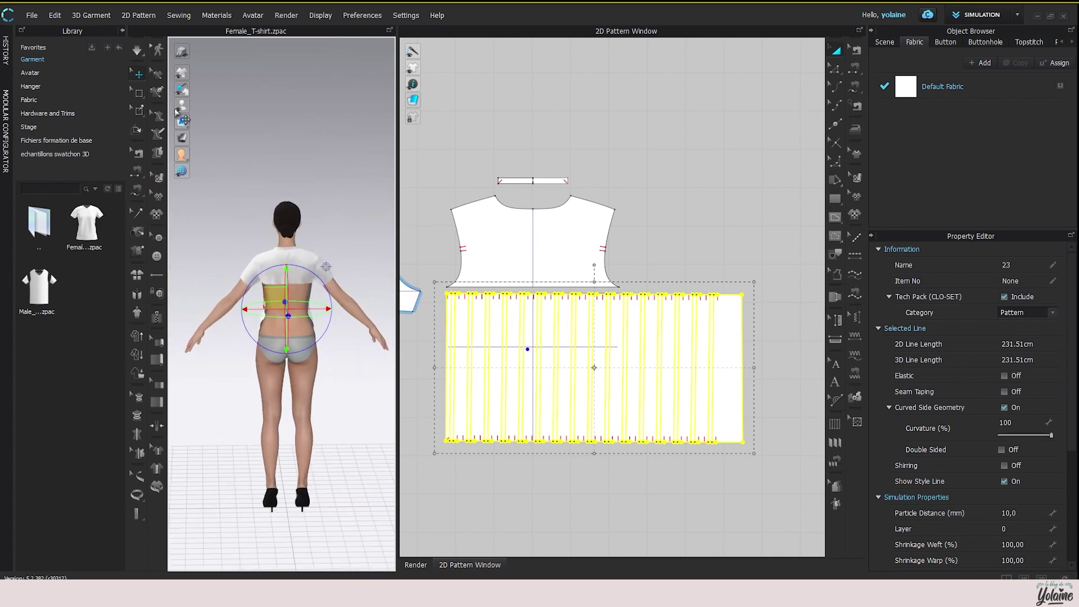
Show the avatar's arrangement points and place the pleated panel on the center back body point.
left_click(214, 105)
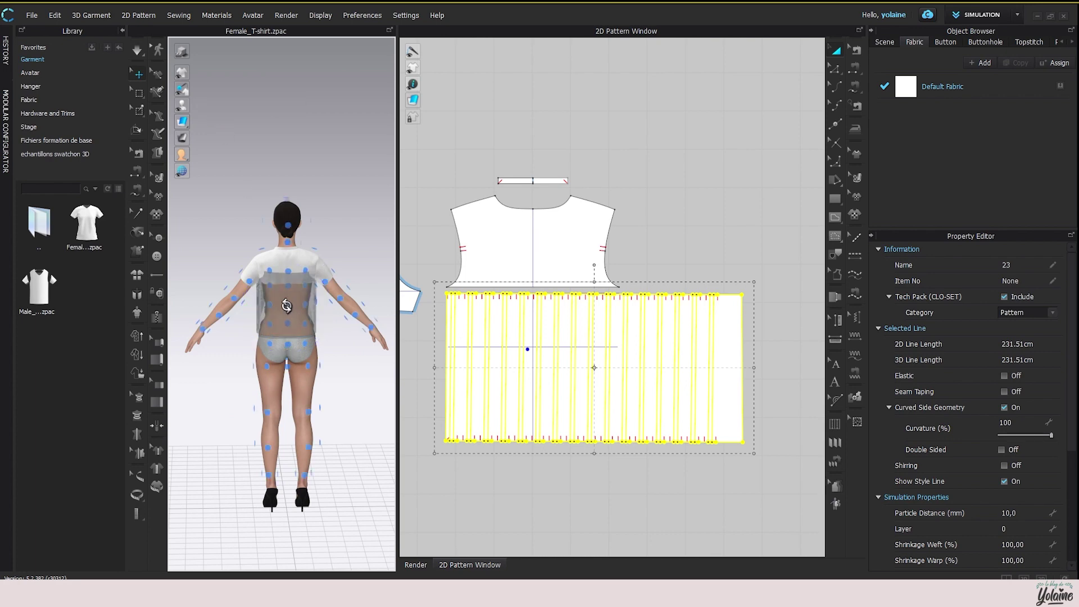
scroll(291, 319, "up", 3)
scroll(291, 319, "up", 2)
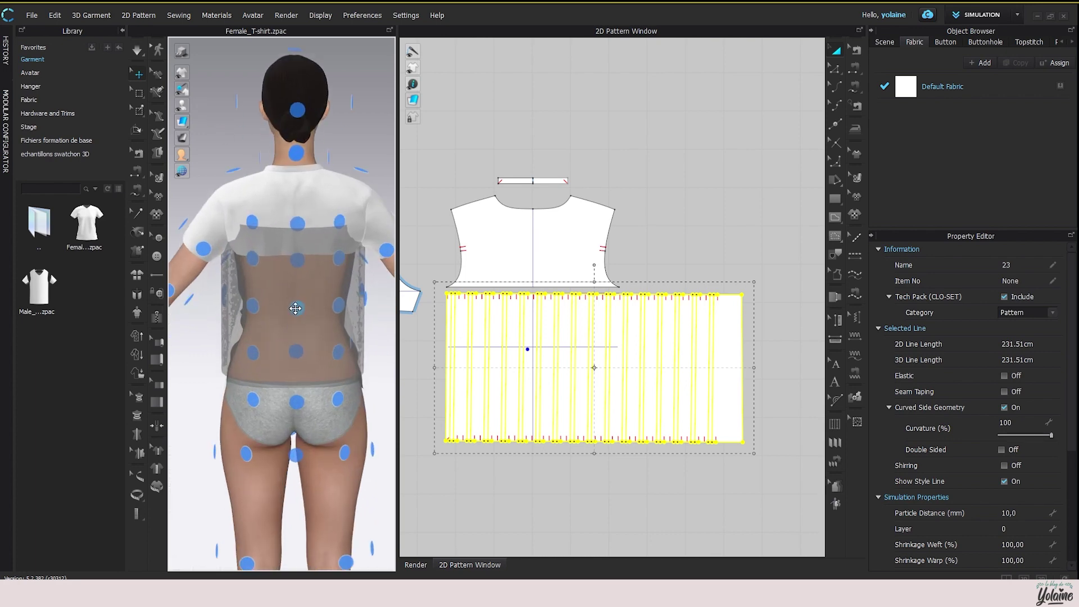
left_click(372, 140)
scroll(366, 163, "down", 5)
scroll(314, 438, "down", 3)
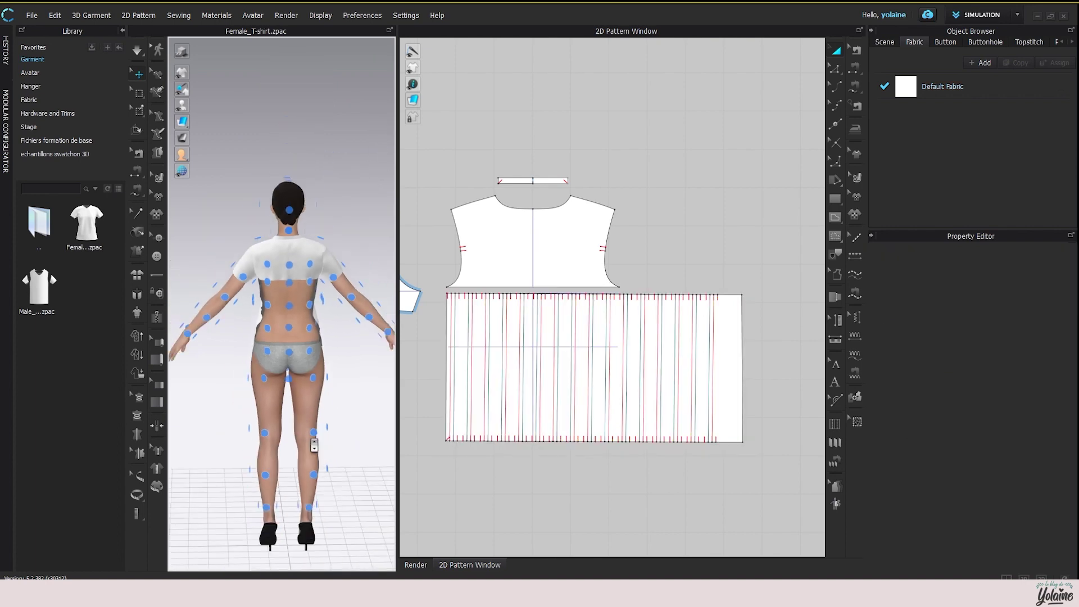
scroll(314, 445, "down", 3)
left_click(209, 322)
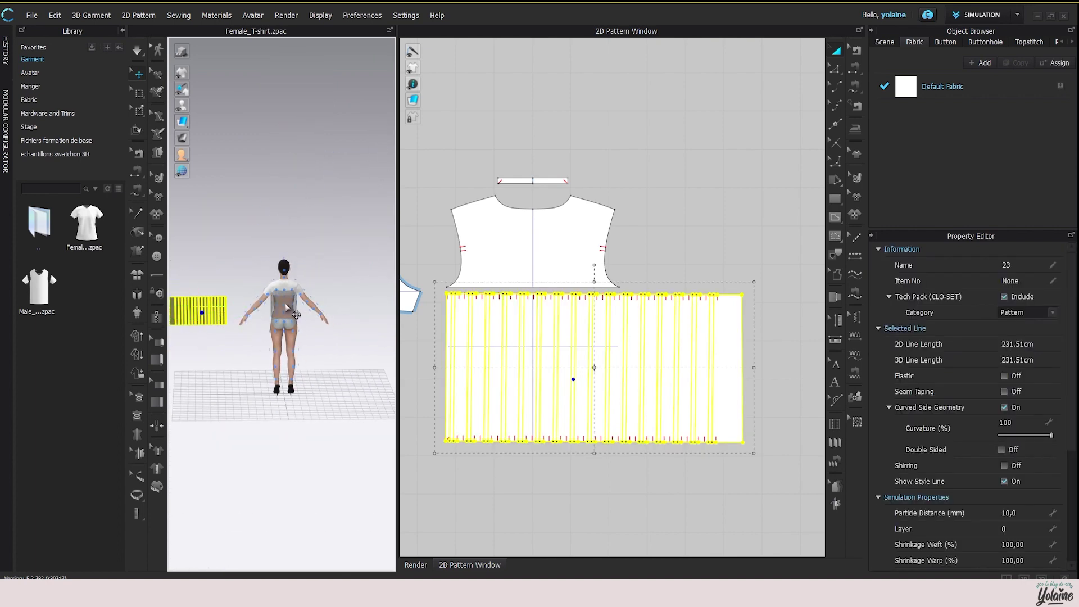
left_click(285, 304)
Set the pleated panel's arrangement shape style to Flat and view the avatar from the front.
scroll(1032, 506, "down", 6)
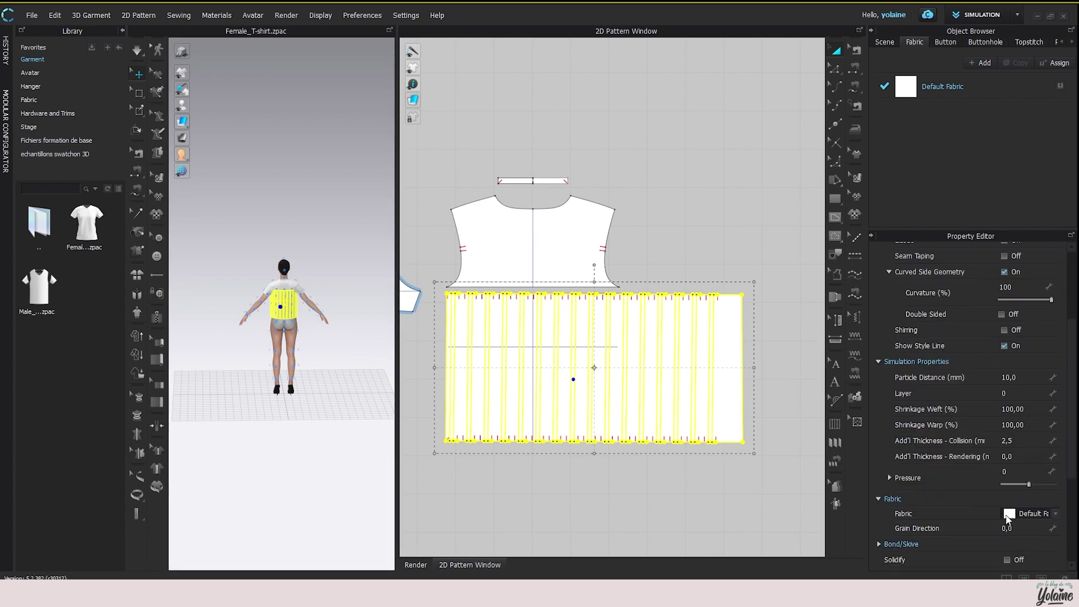
left_click(1037, 439)
left_click(1018, 446)
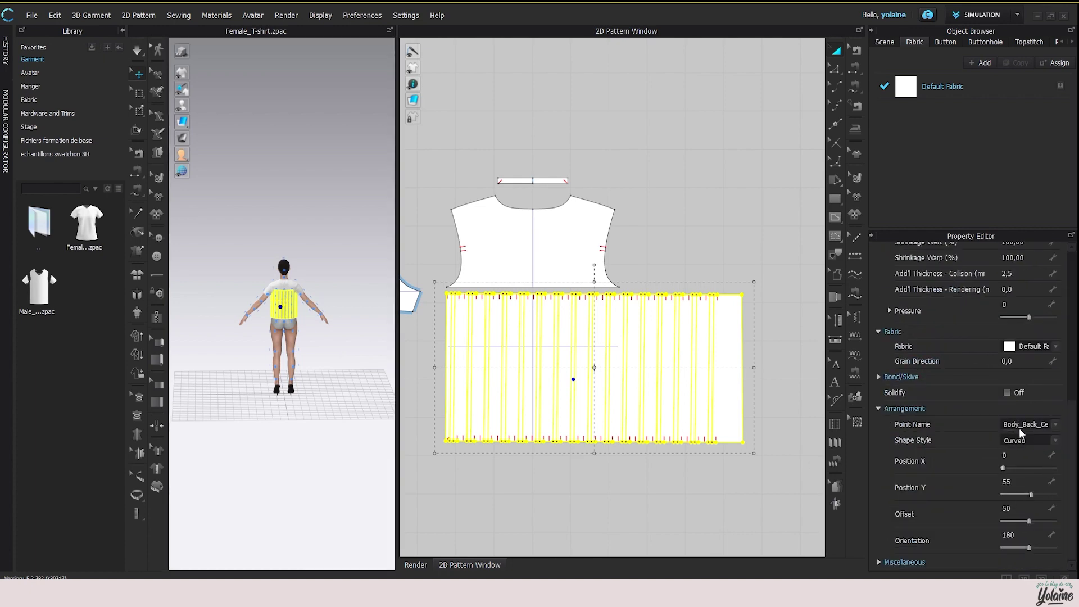
right_click_drag(349, 441, 214, 406)
key("2")
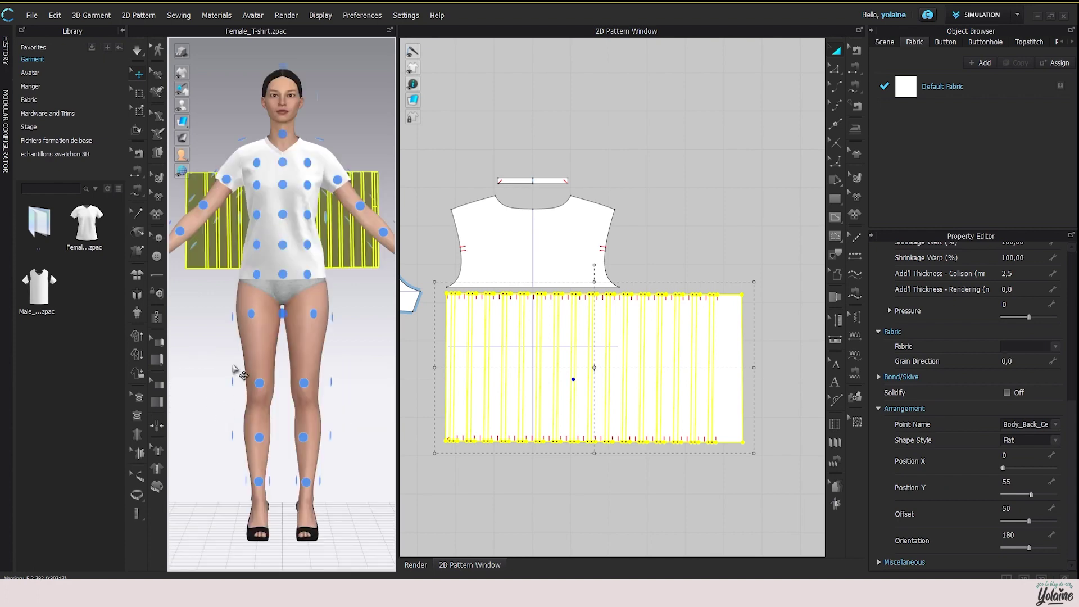
Simulate the garment with the pleated lower back panel and examine the pleats closely from behind the avatar.
right_click_drag(248, 353, 448, 372)
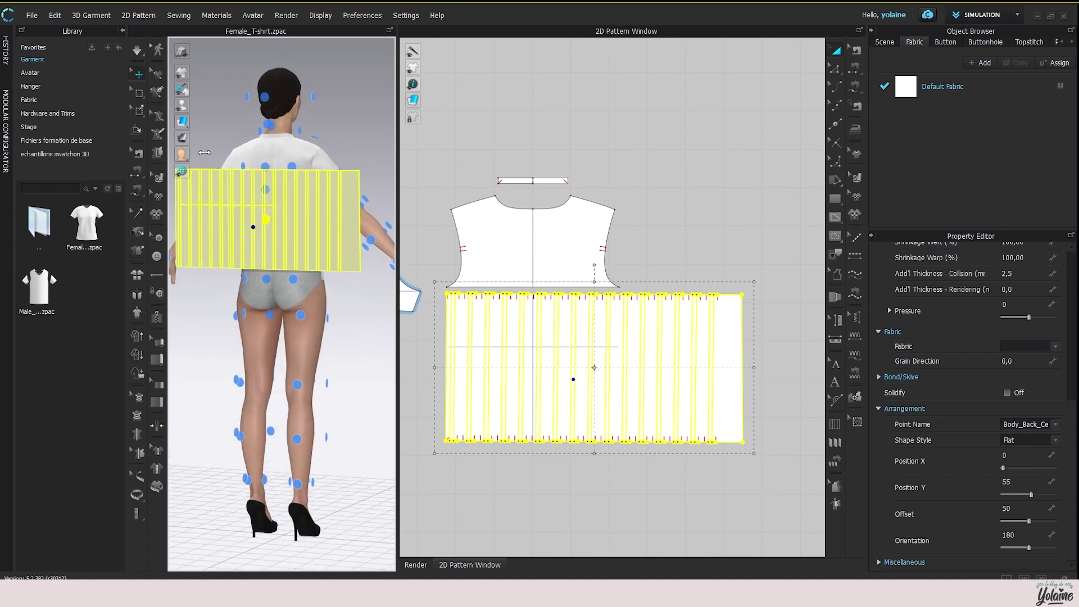
left_click(136, 50)
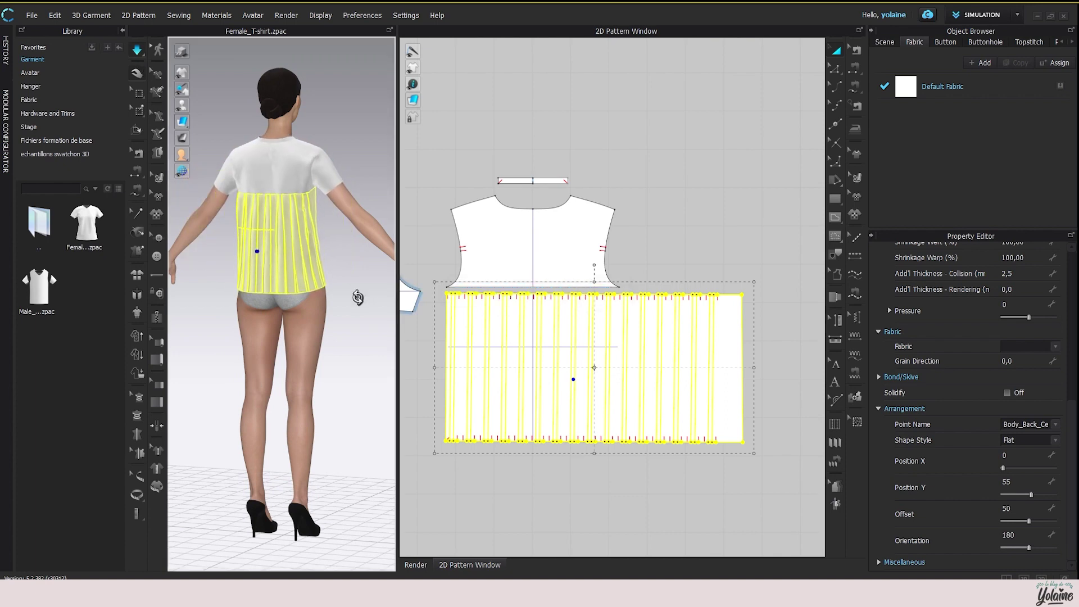
right_click_drag(359, 296, 400, 291)
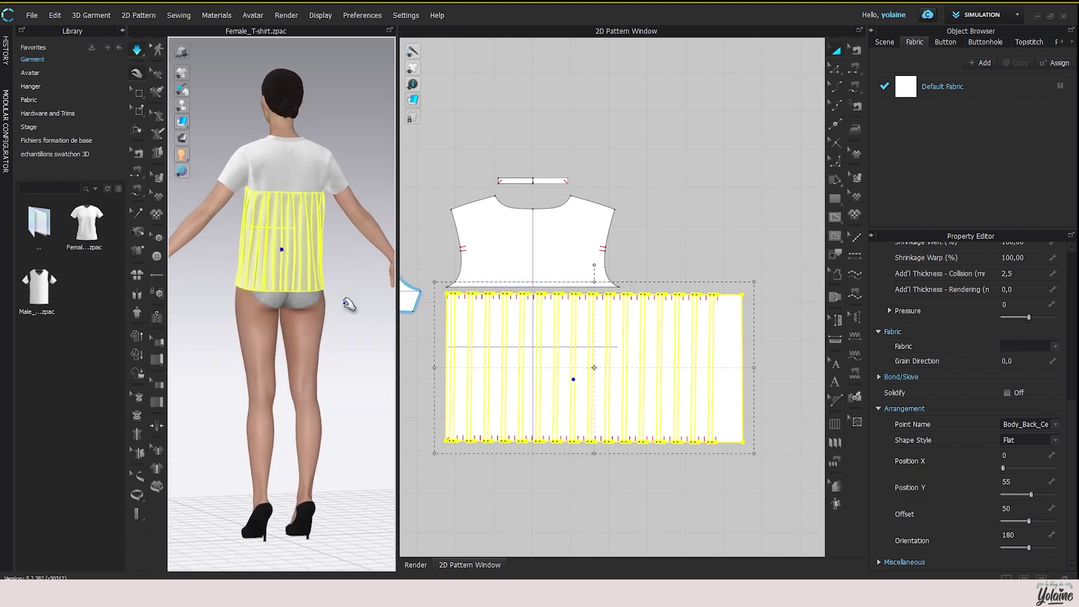
scroll(344, 287, "up", 5)
scroll(341, 278, "up", 3)
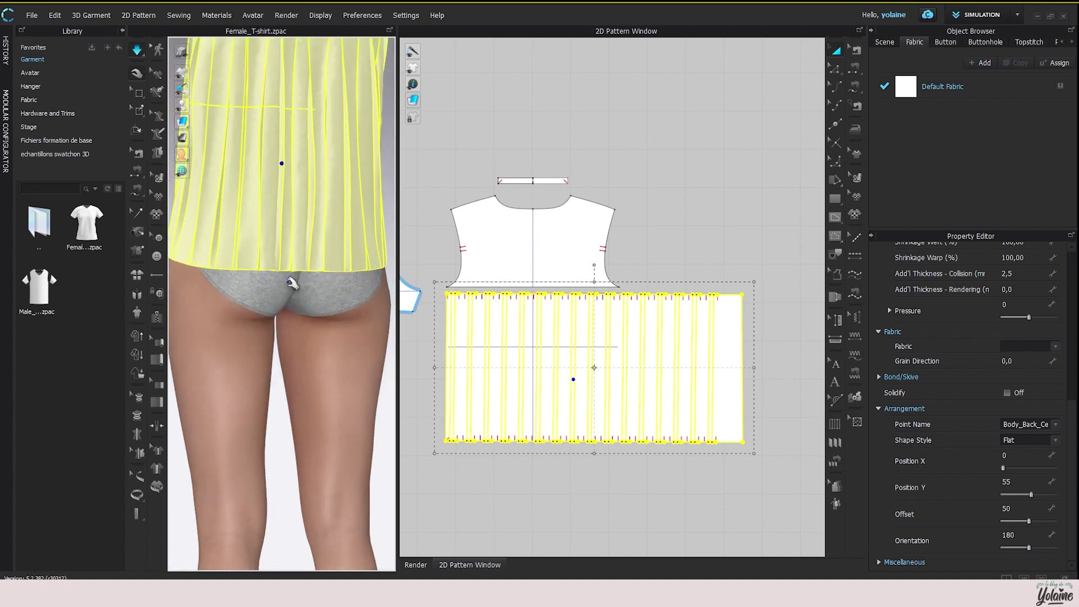
left_click(392, 146)
middle_click_drag(372, 159, 340, 326)
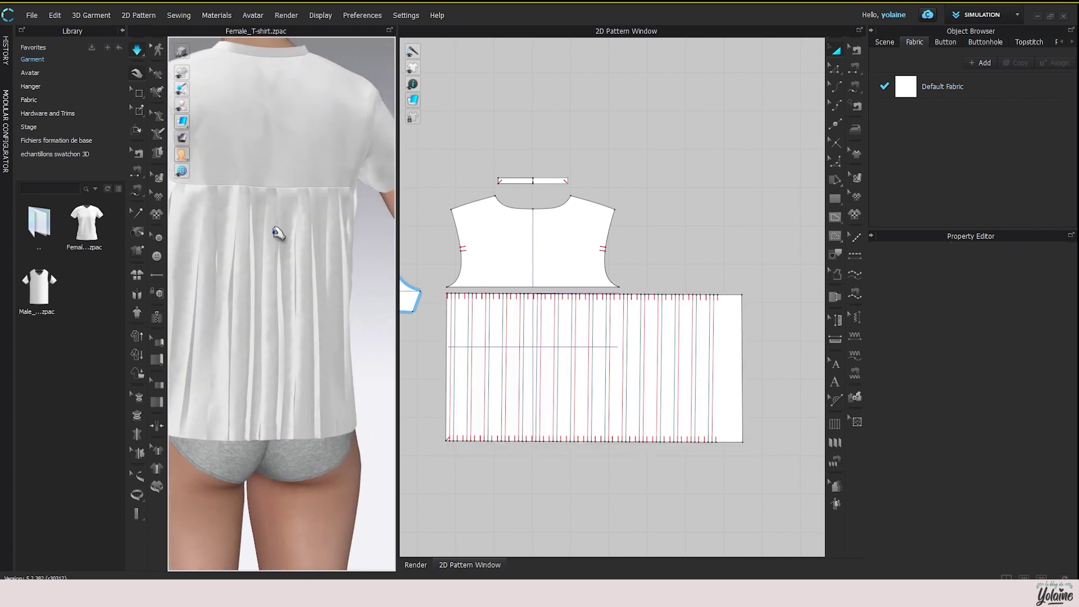
Pull the pleated back panel around the avatar during simulation and view it from the side and from behind.
left_click_drag(267, 206, 318, 380)
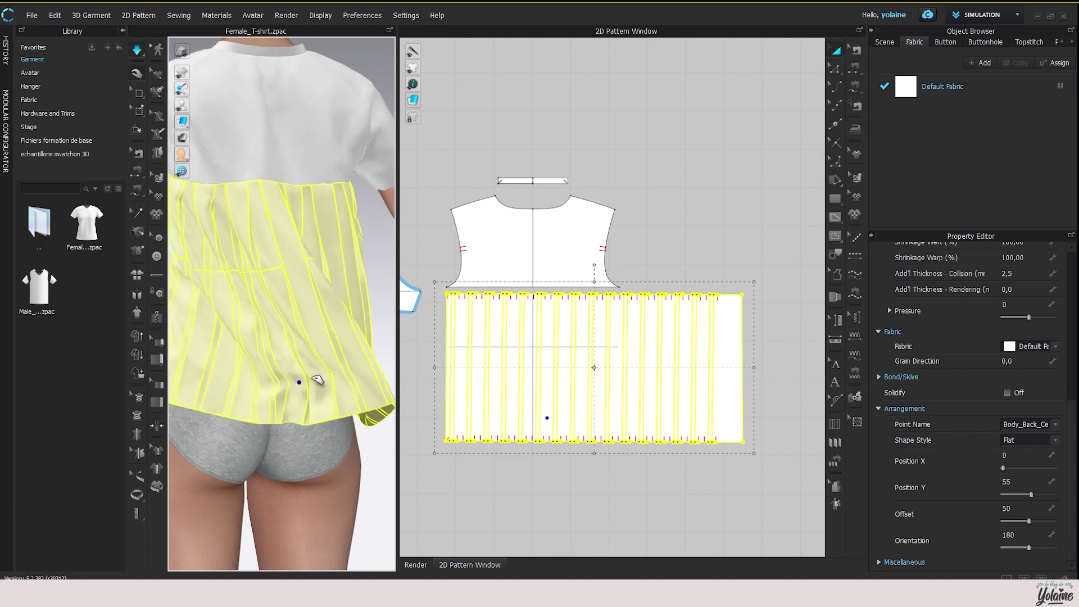
right_click_drag(336, 426, 378, 414)
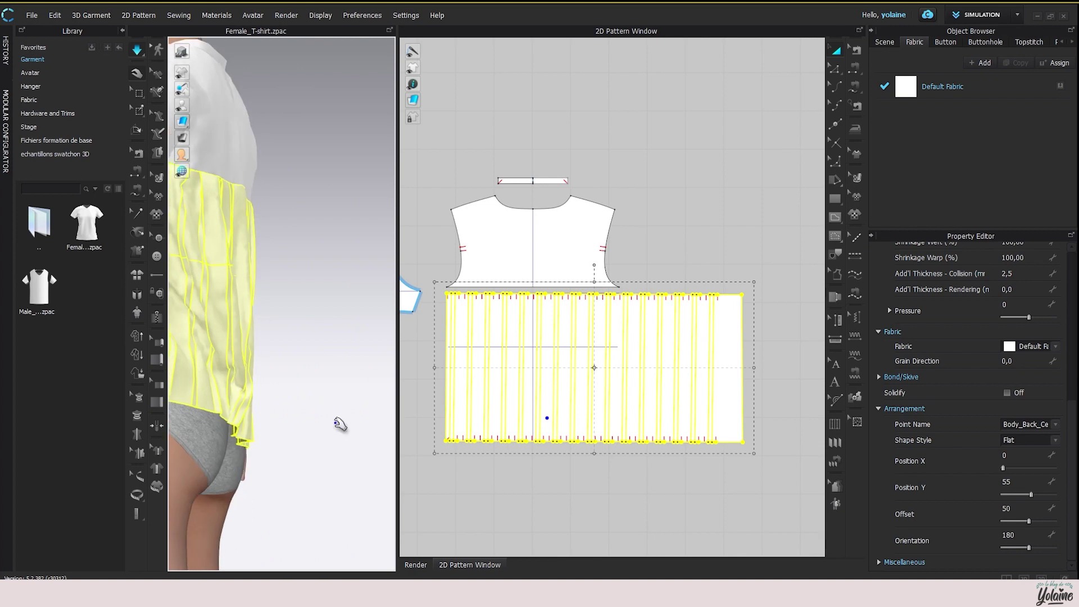
right_click_drag(241, 440, 262, 479)
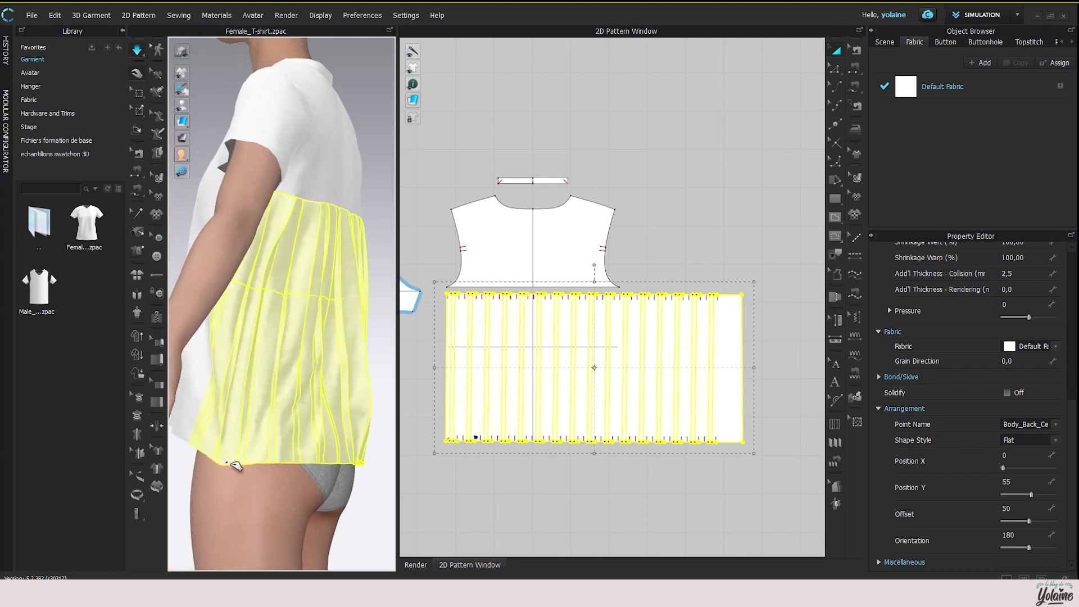
key("8")
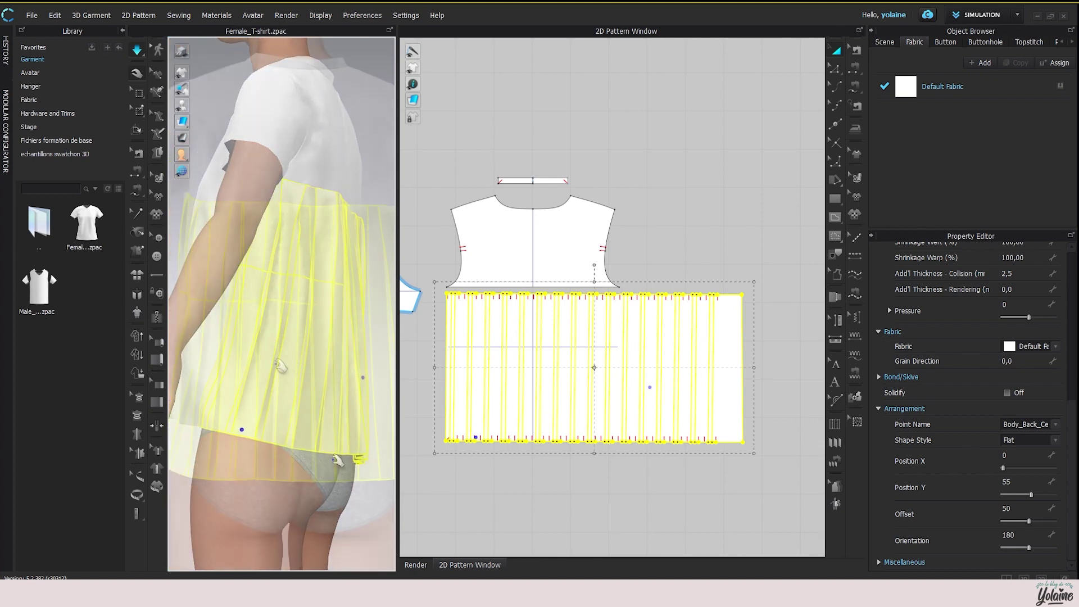
left_click(731, 222)
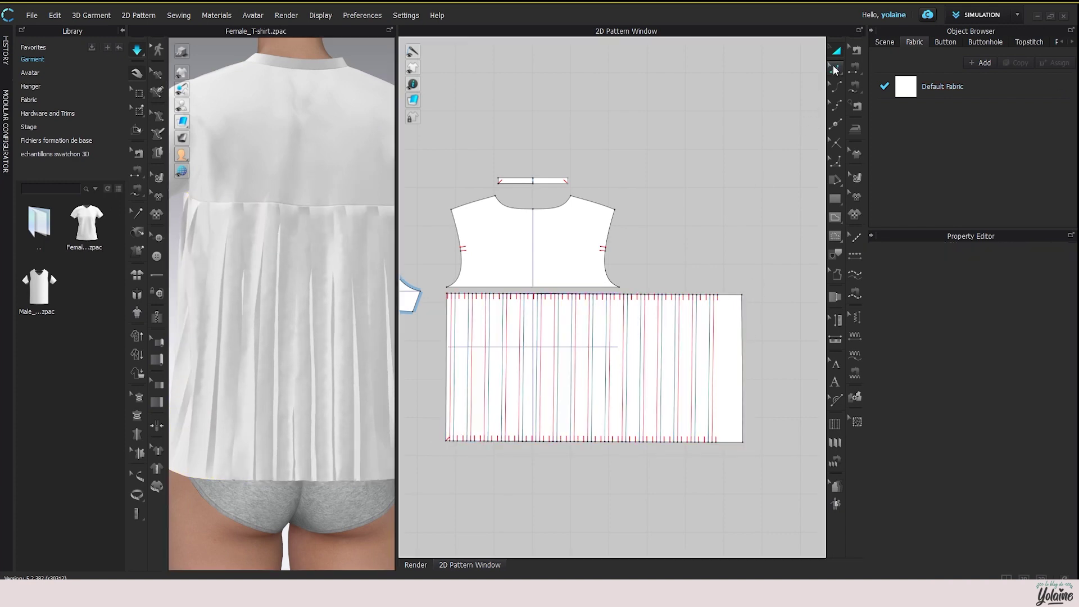
Select all pleat fold lines on the lower back panel, and clear the selection.
left_click_drag(725, 268, 448, 540)
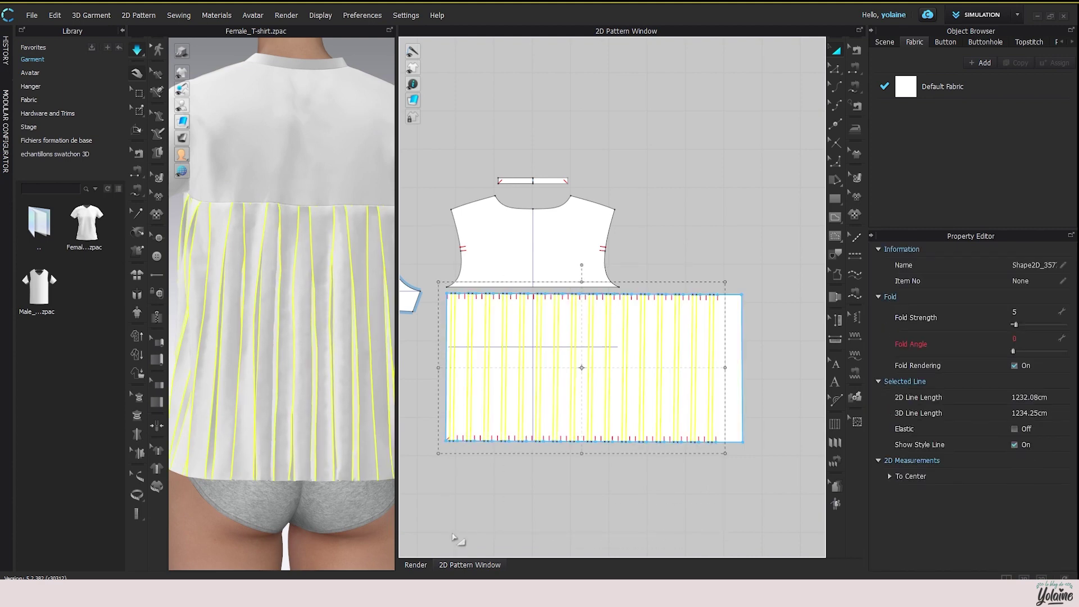
left_click(792, 394)
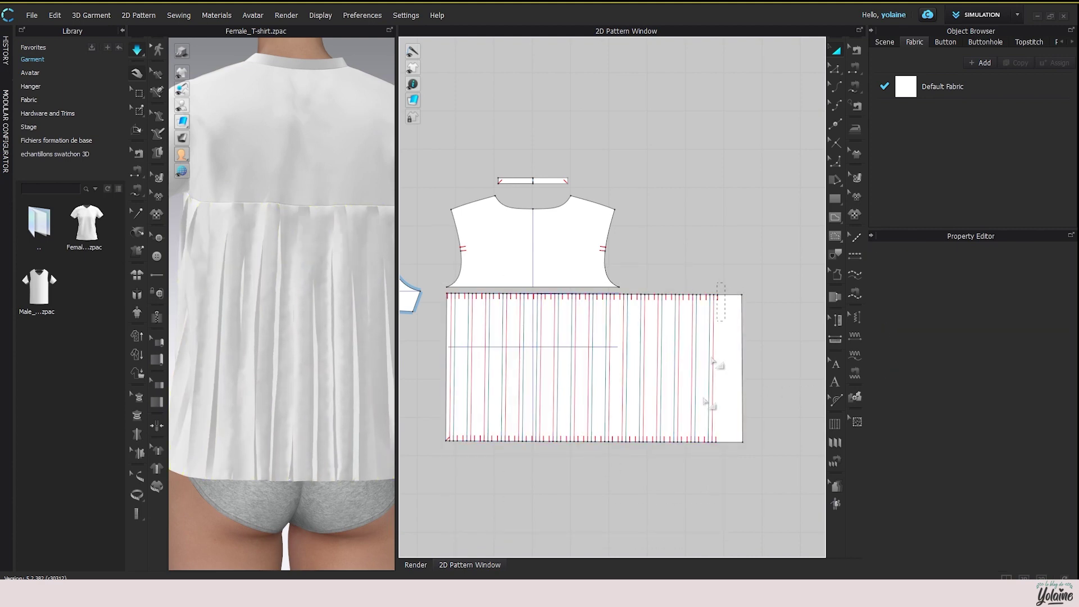
left_click_drag(724, 449, 472, 499)
left_click(771, 366)
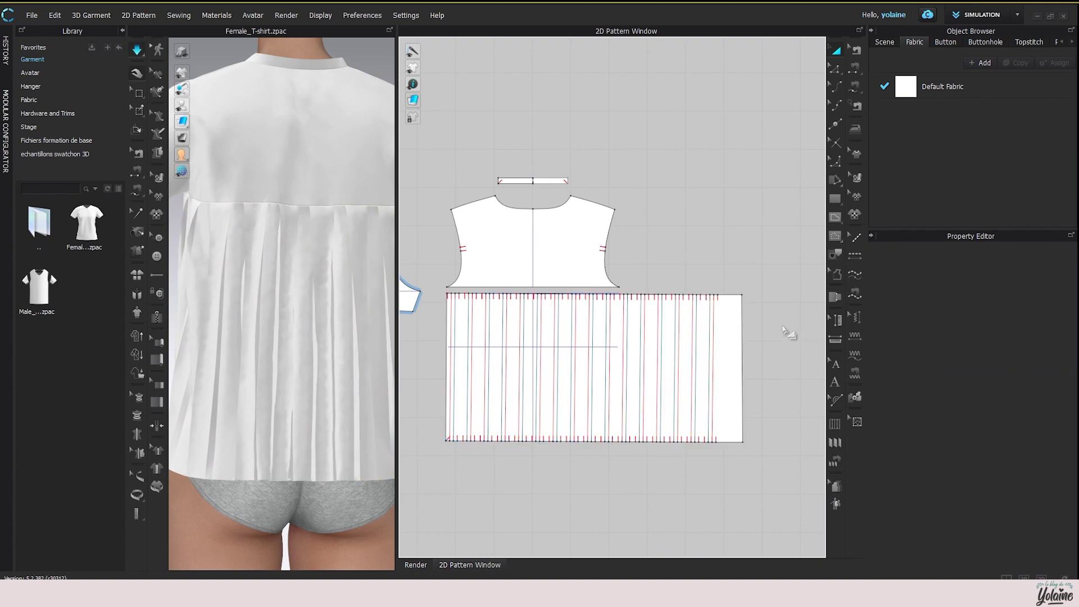
Undo the changes back to the unpleated lower back panel and simulate the garment.
key("ctrl+z")
left_click(837, 488)
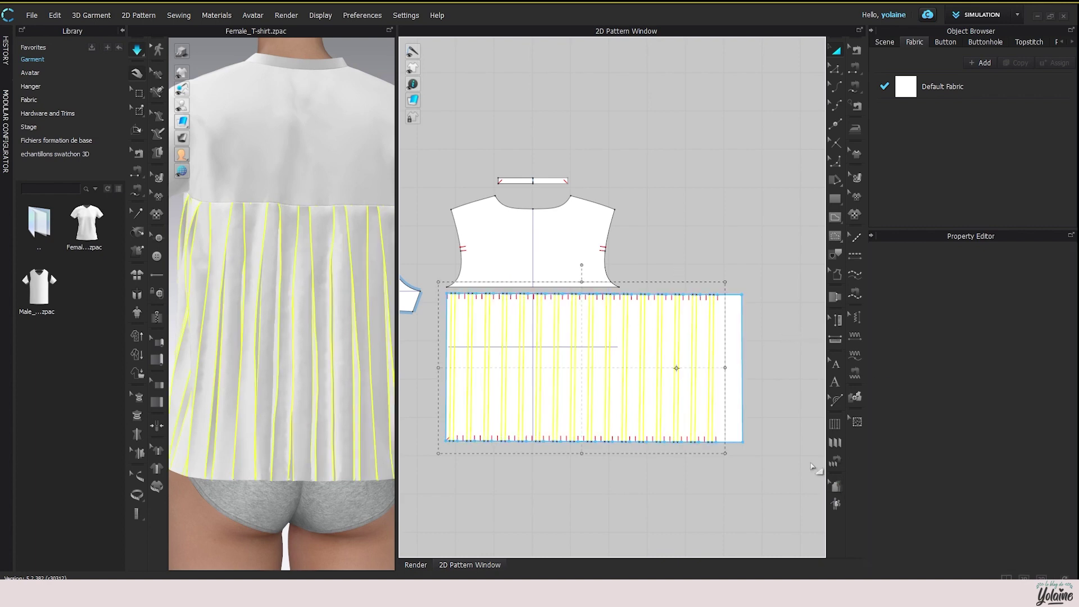
left_click(815, 461)
key("ctrl+z")
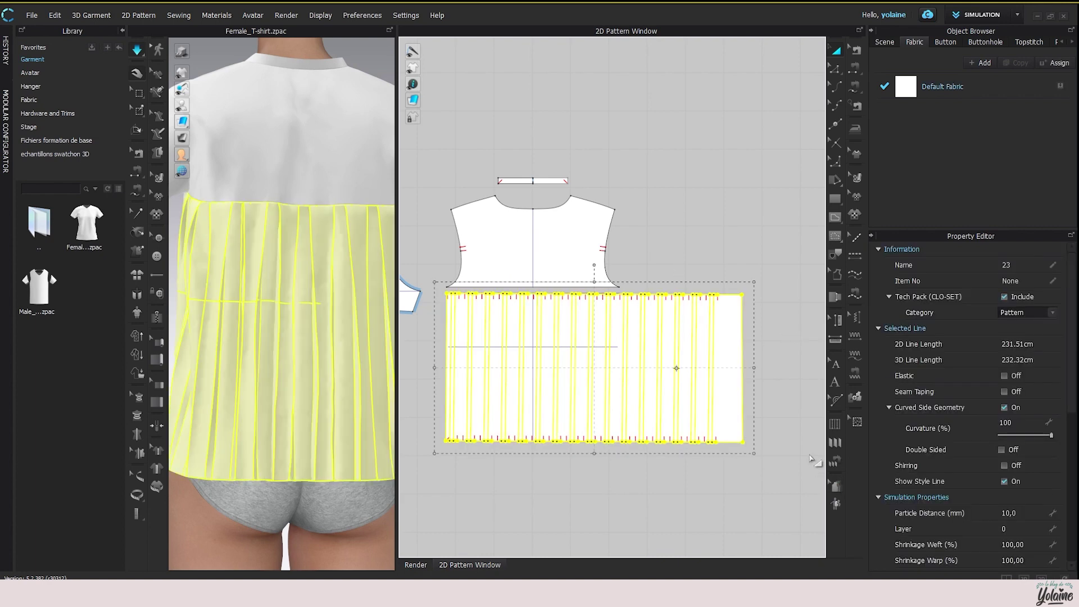
key("ctrl+z")
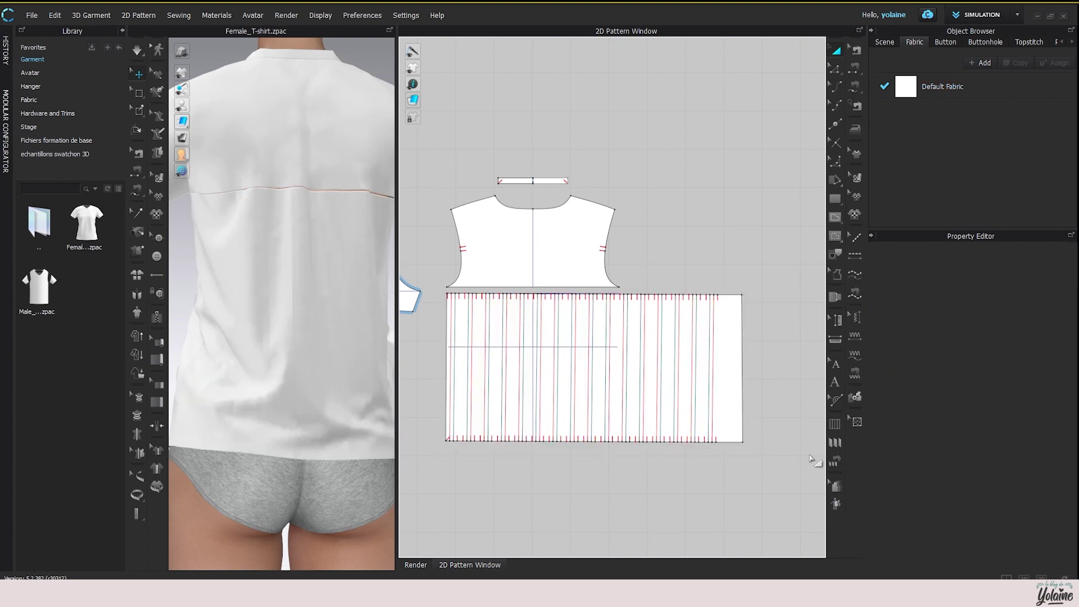
key("ctrl+z")
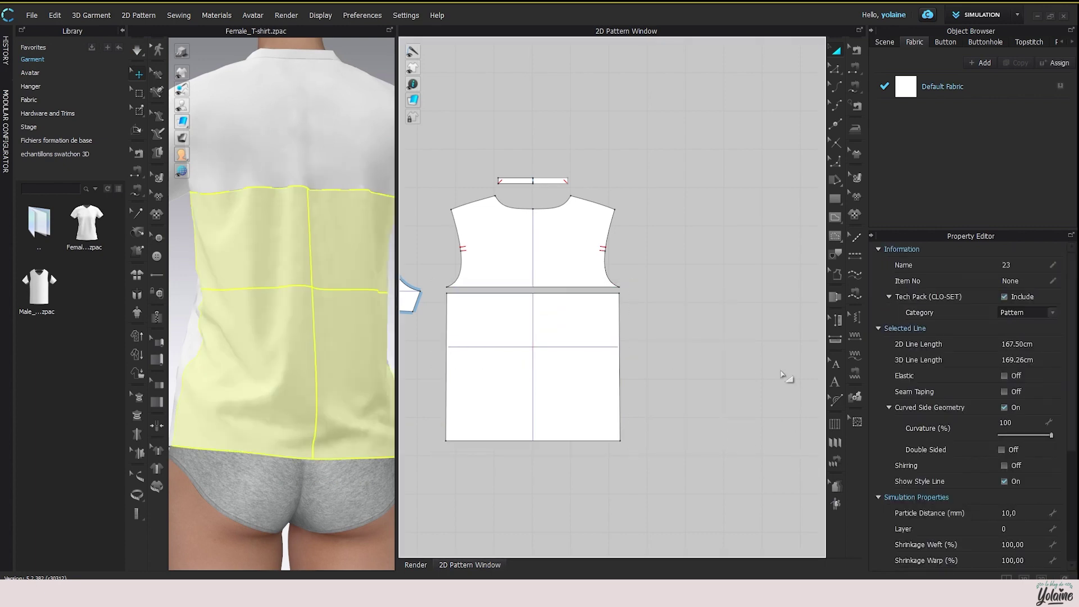
left_click(734, 378)
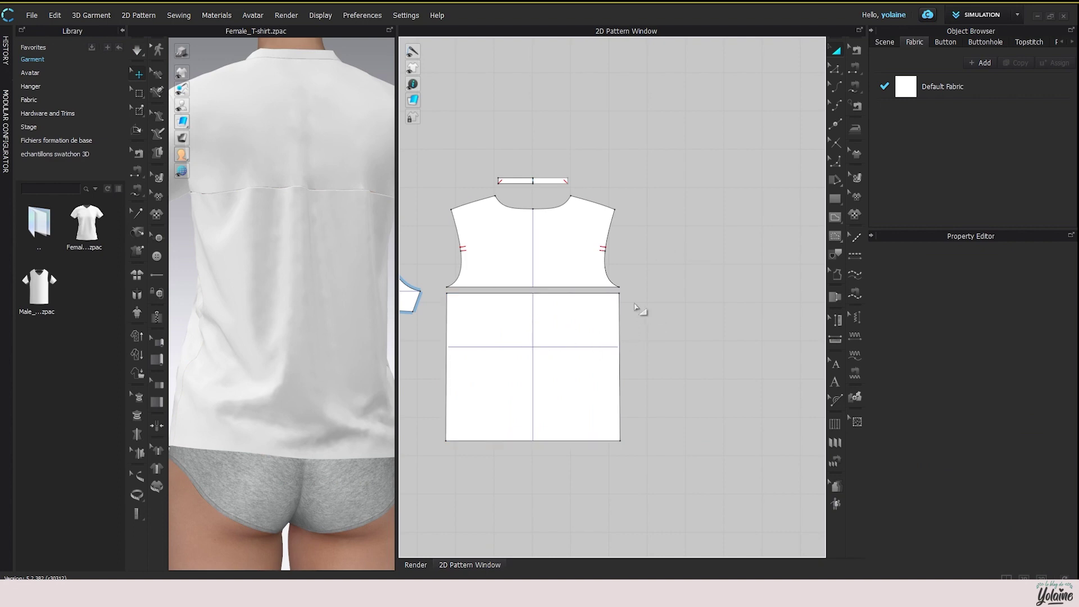
left_click(137, 49)
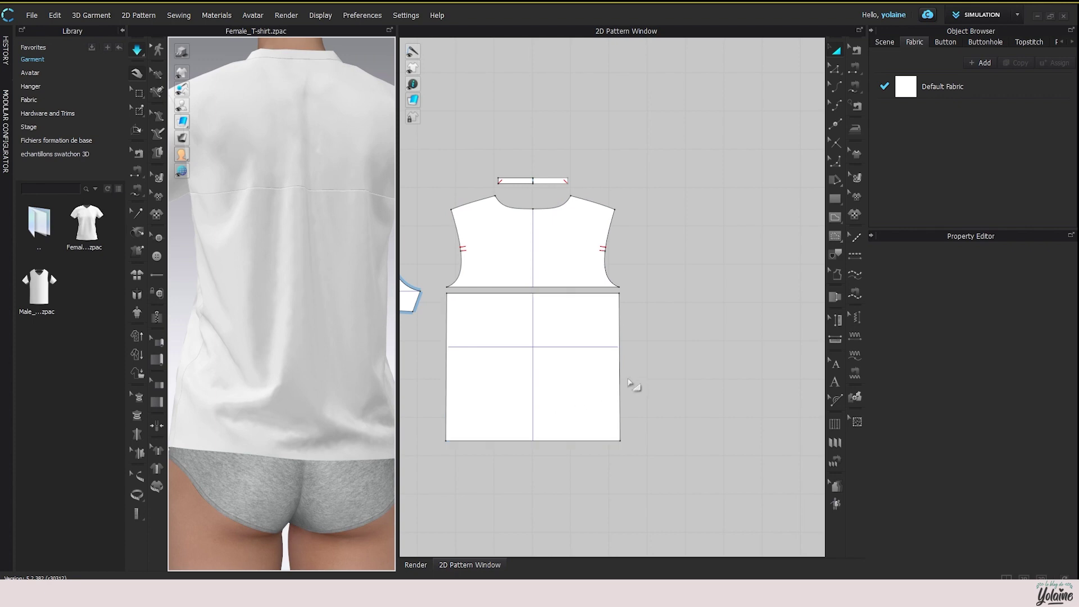
Offset the left side edge of the lower back panel as 14 internal lines spaced 3,00 cm apart, with Extend enabled.
left_click(836, 68)
right_click_drag(657, 325, 735, 248)
scroll(693, 284, "up", 3)
scroll(711, 267, "down", 1)
left_click(460, 230)
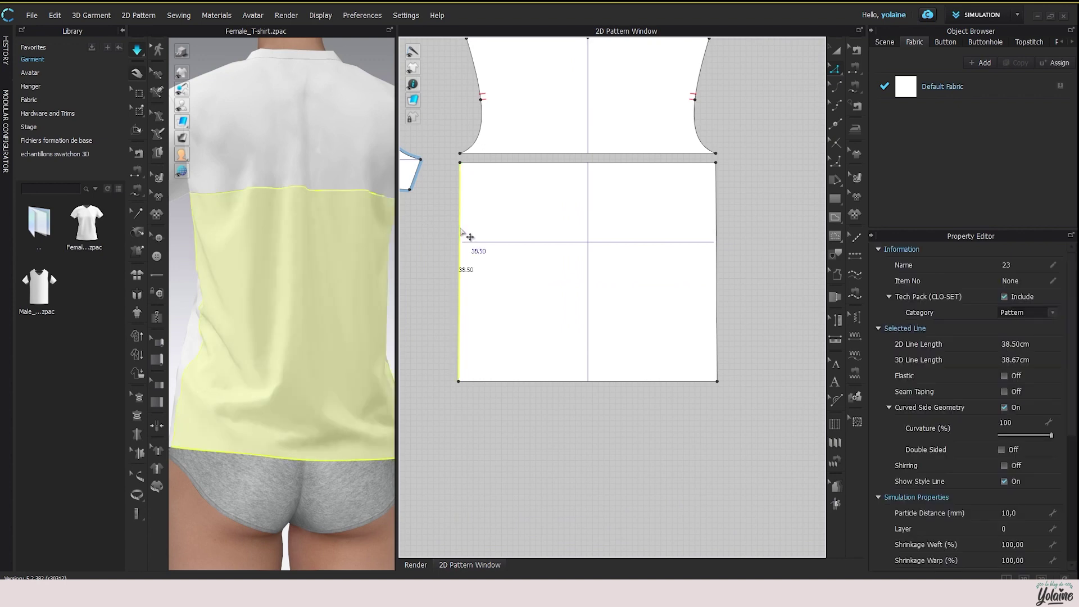
right_click(462, 231)
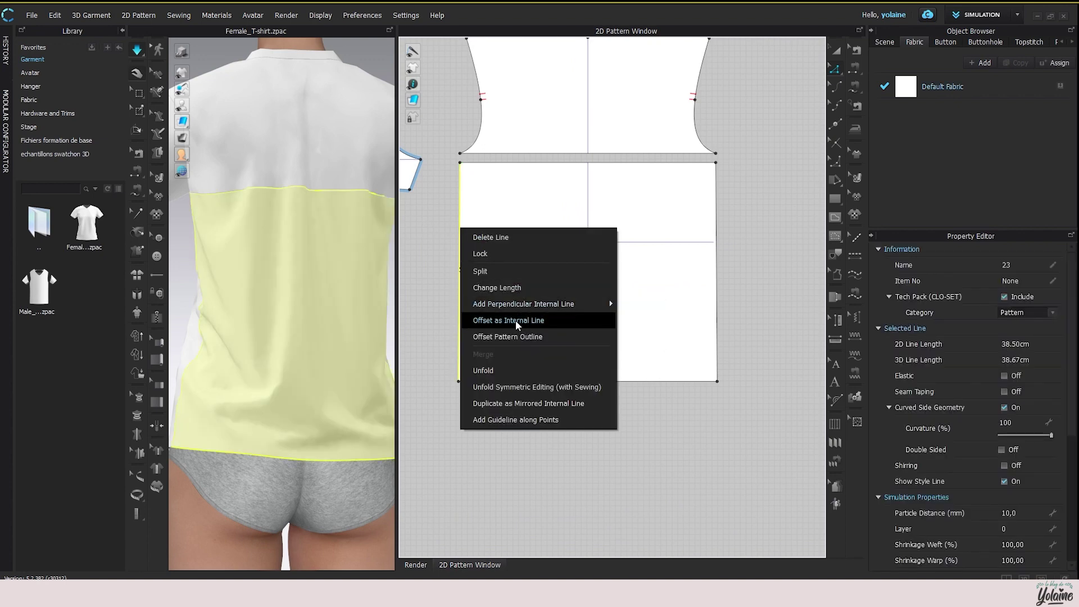
left_click(515, 320)
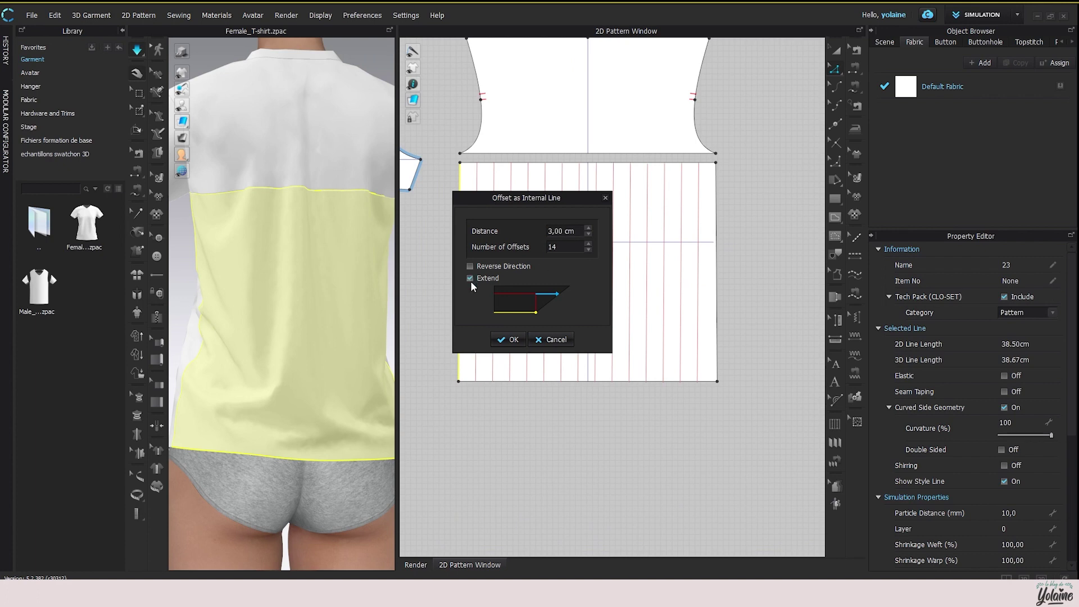
left_click(507, 340)
left_click(776, 248)
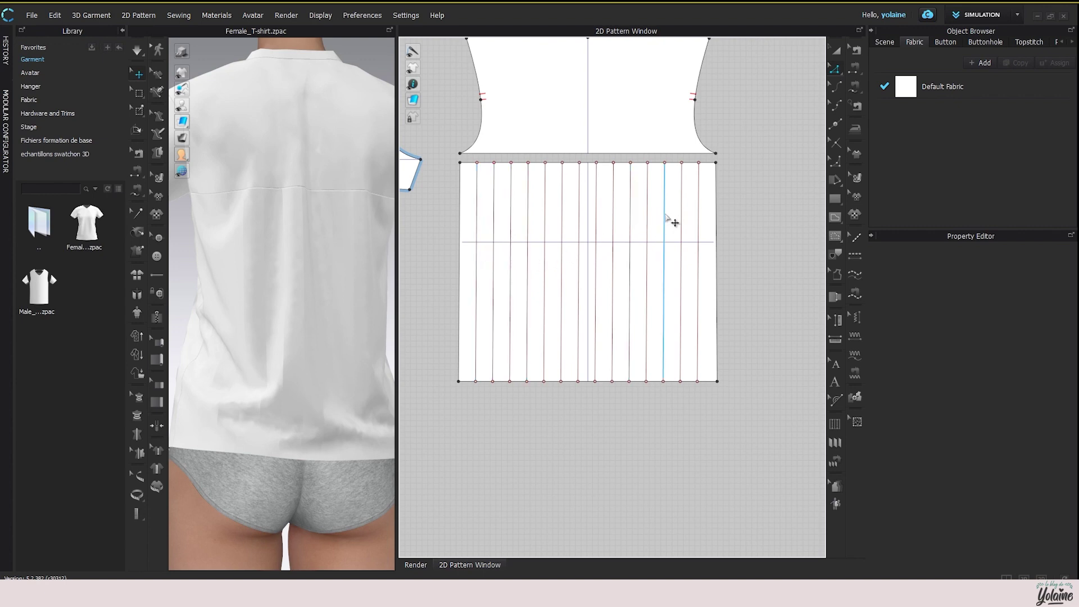
Fold the internal lines from left to right as box pleats with 3 internal lines per pleat and a 0 - 360 fold angle.
left_click(835, 444)
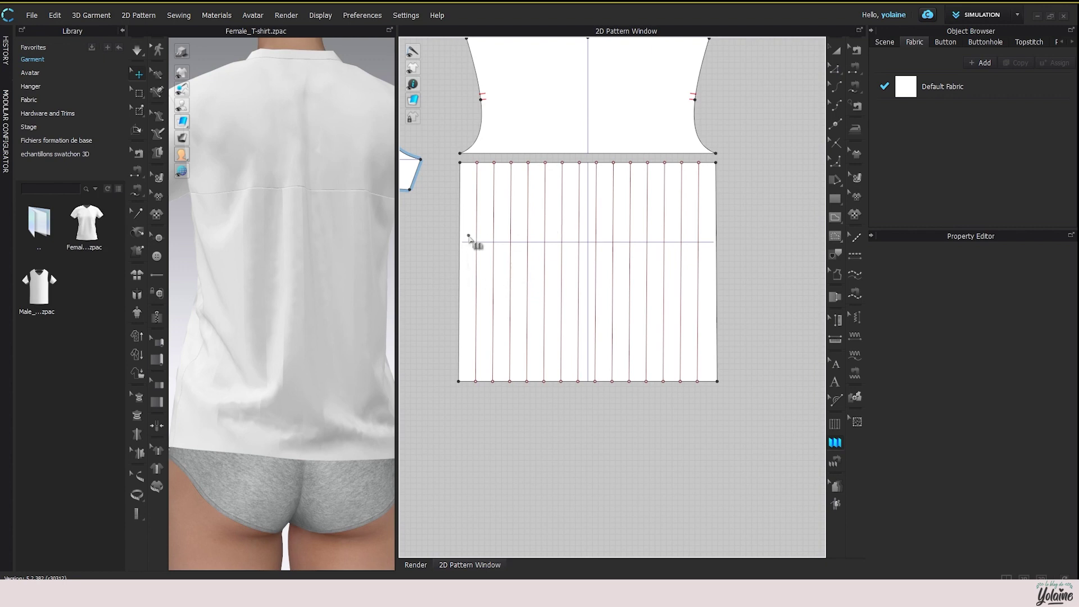
left_click_drag(465, 212, 710, 212)
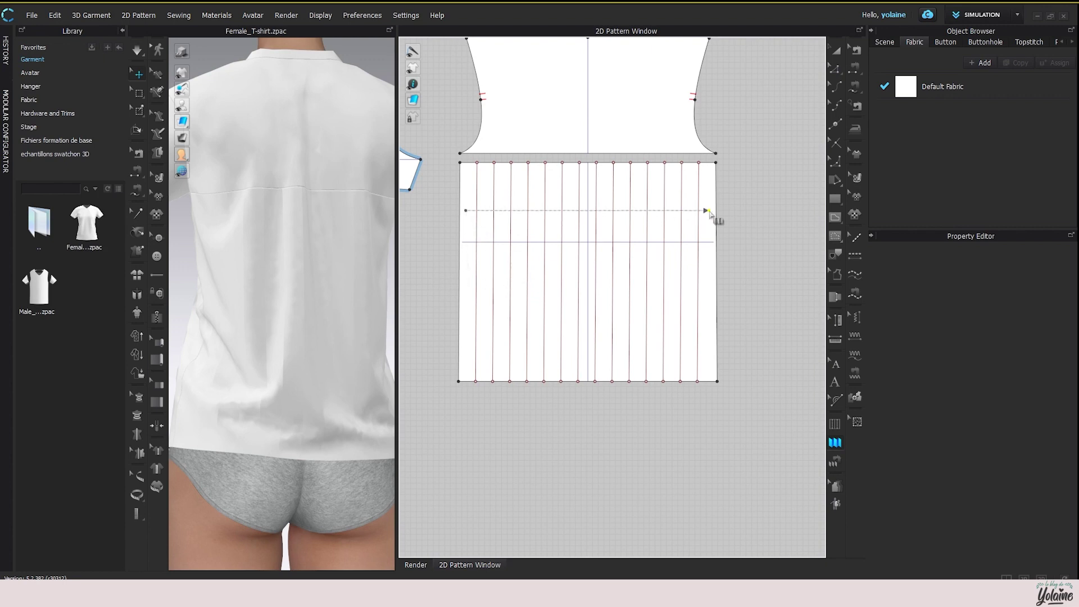
left_click_drag(709, 212, 710, 213)
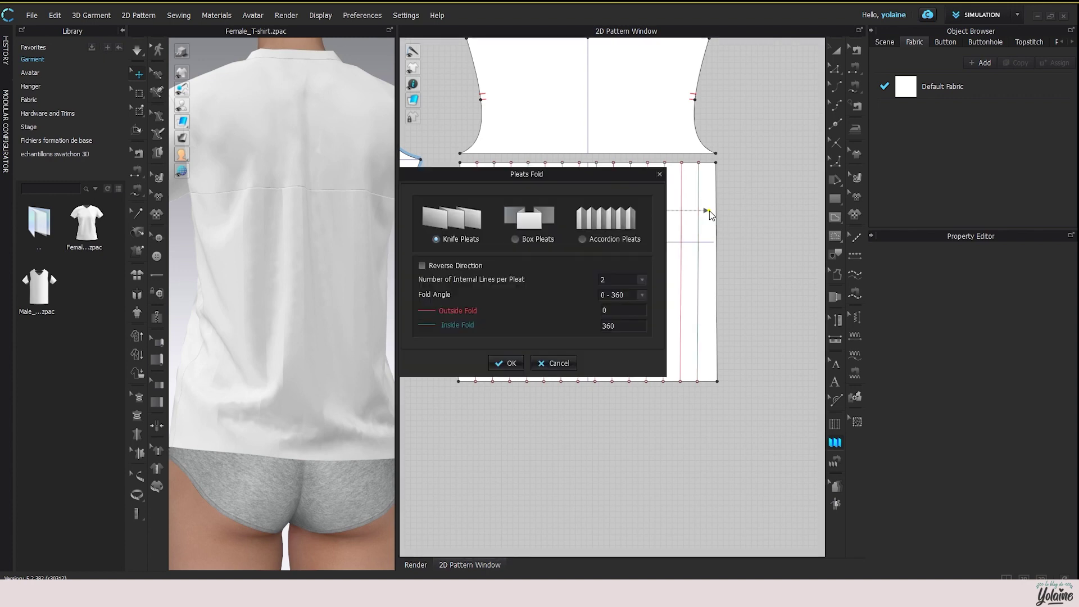
left_click_drag(589, 169, 348, 178)
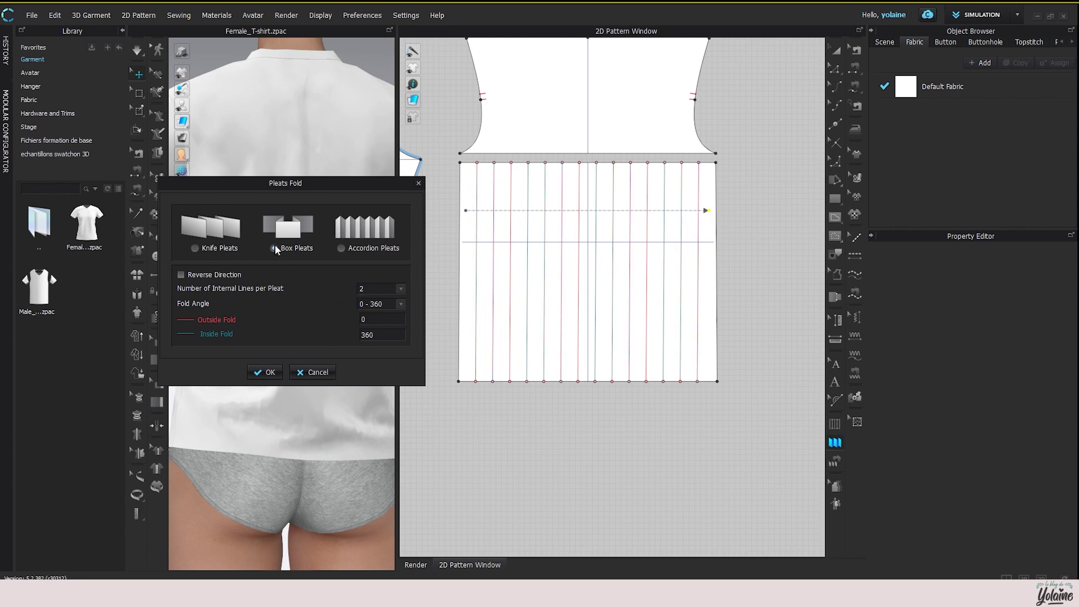
left_click_drag(330, 188, 389, 156)
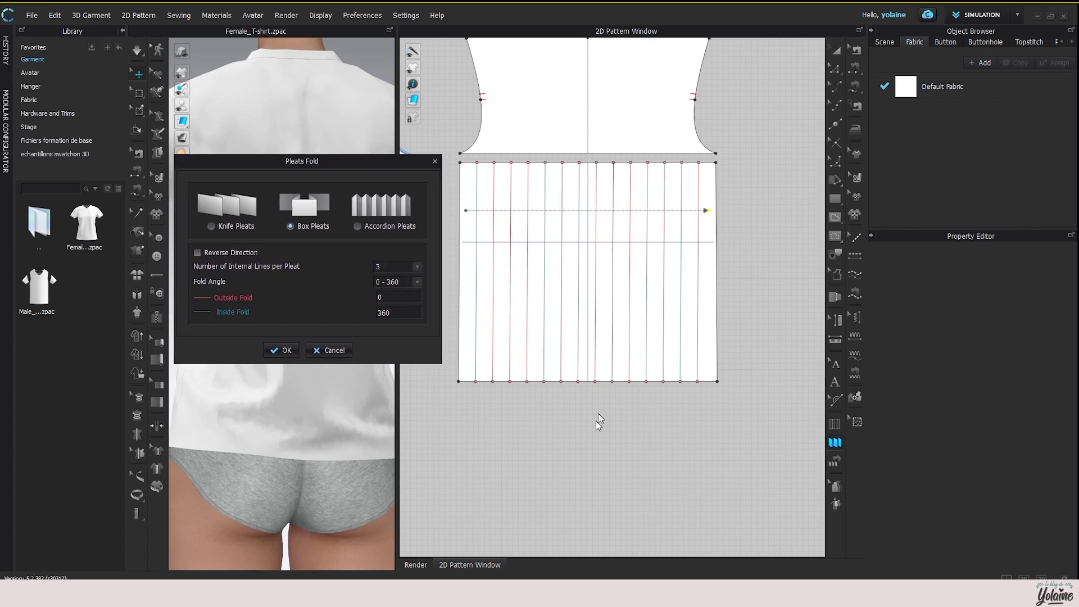
left_click(416, 282)
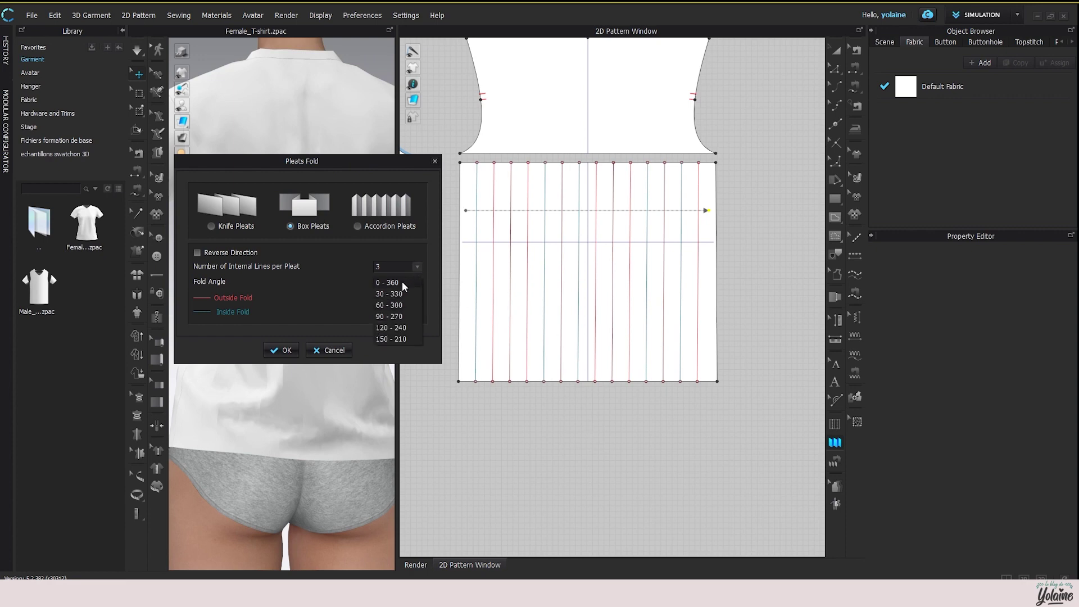
left_click(400, 283)
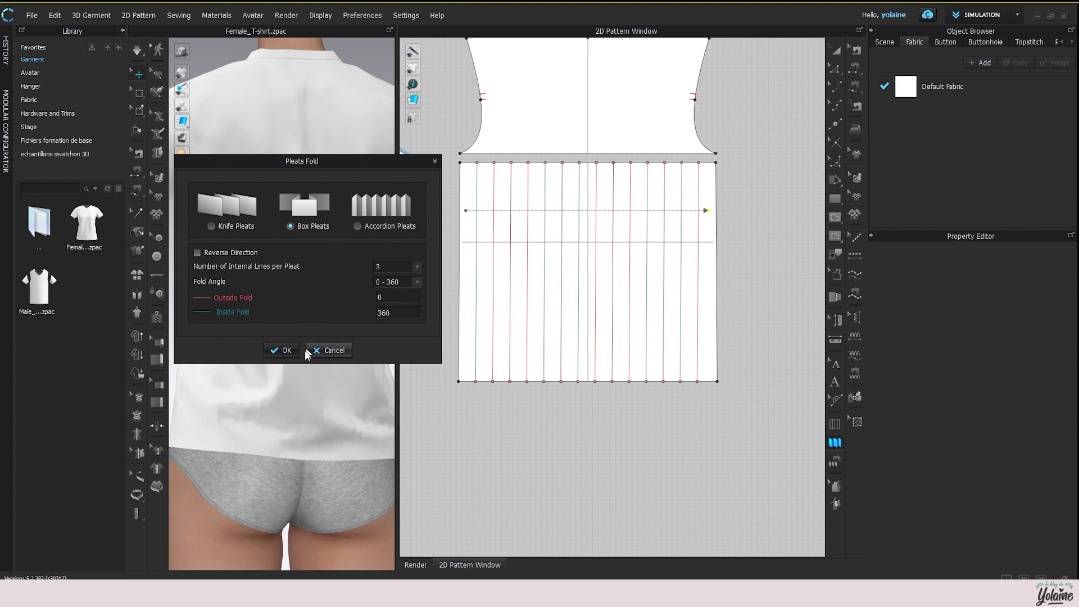
left_click(284, 351)
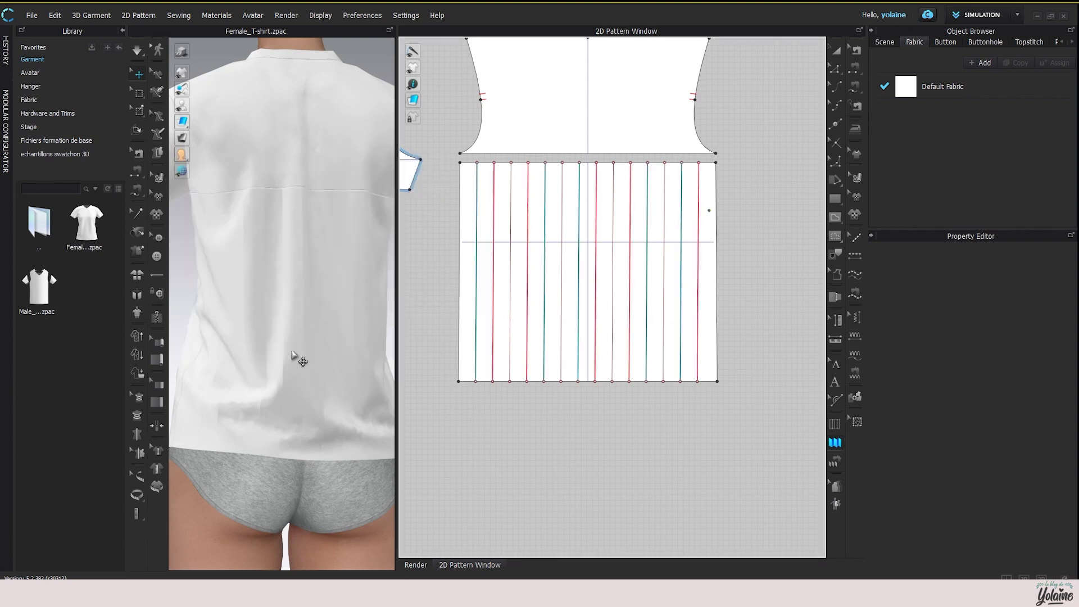
Inspect the sewing lines around the lower back panel, and simulate the garment to view the folds from behind.
left_click(854, 51)
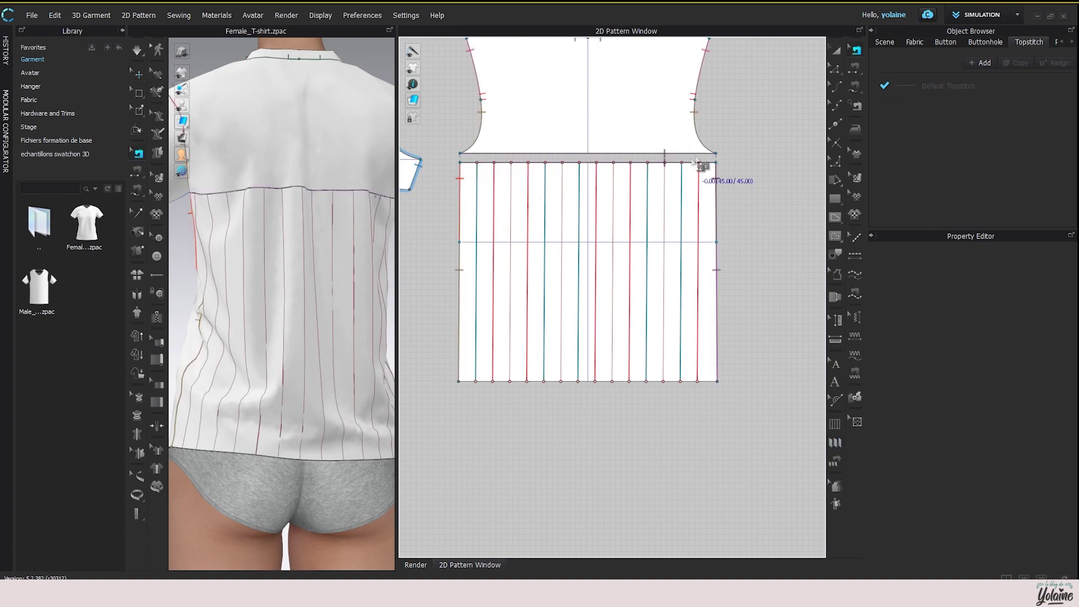
left_click(836, 51)
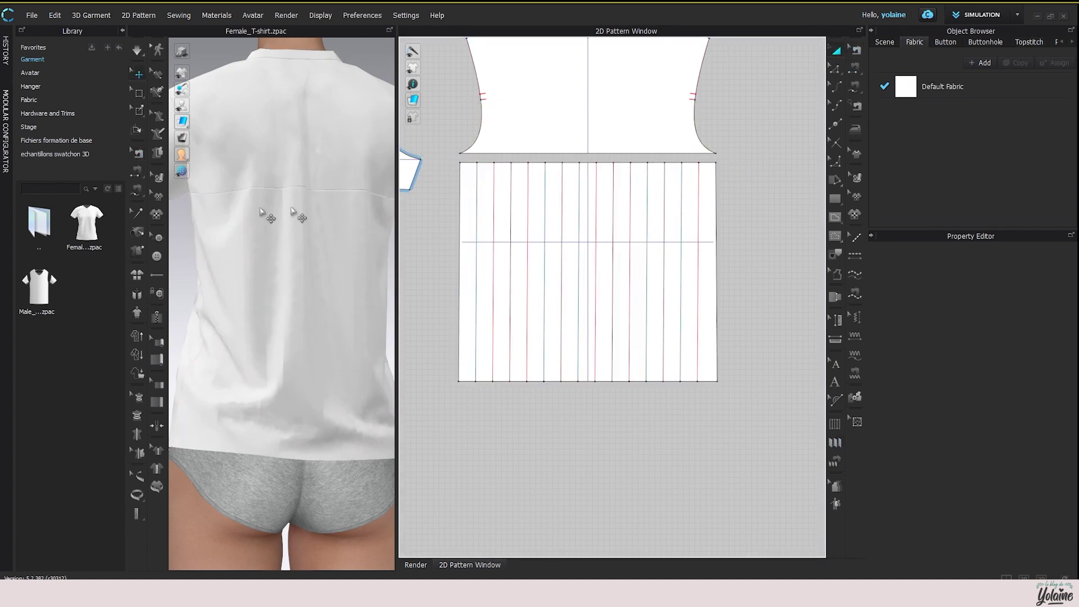
left_click(142, 51)
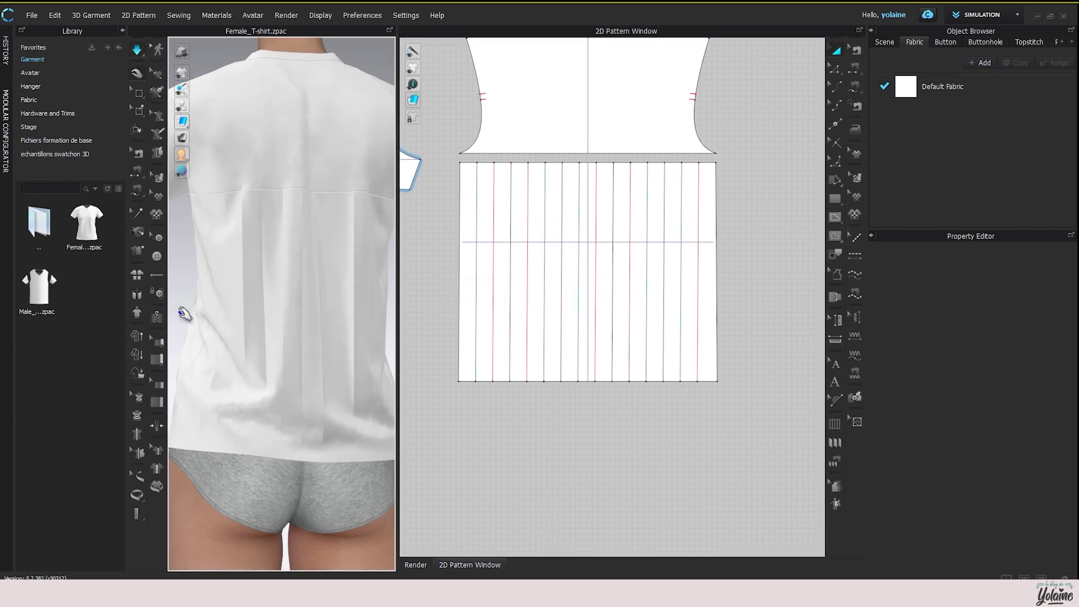
right_click_drag(277, 217, 328, 248)
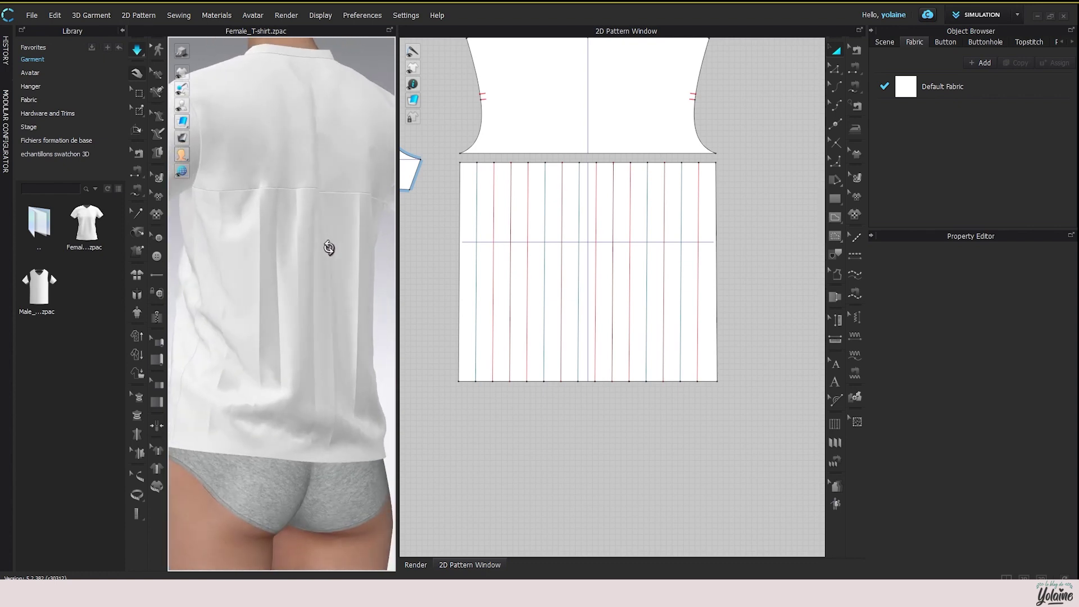
Delete the existing seam between the upper back's lower edge and the lower back panel's top edge.
left_click(855, 50)
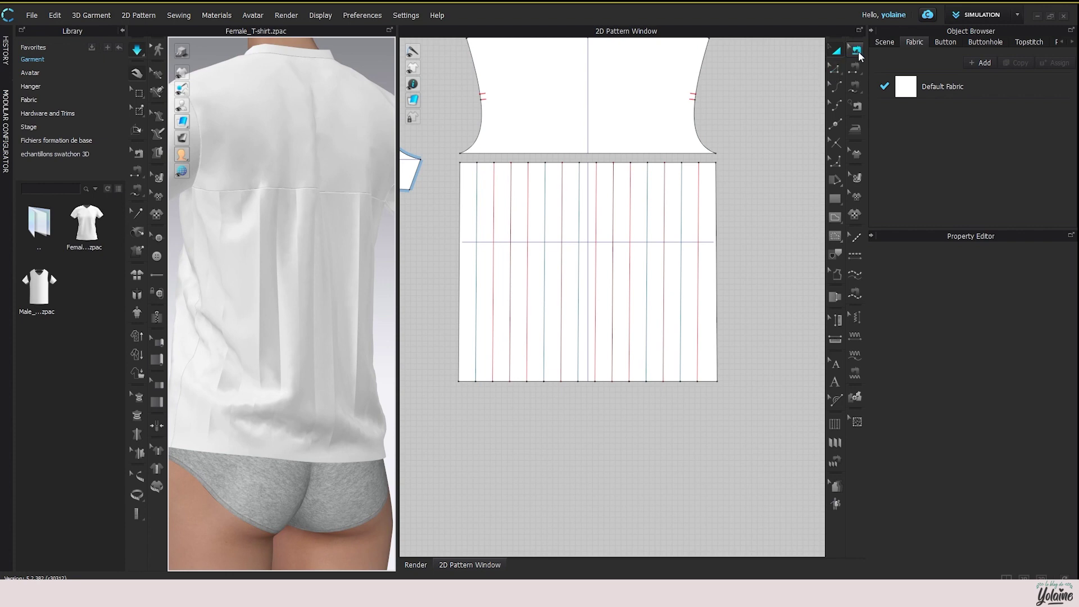
left_click(609, 158)
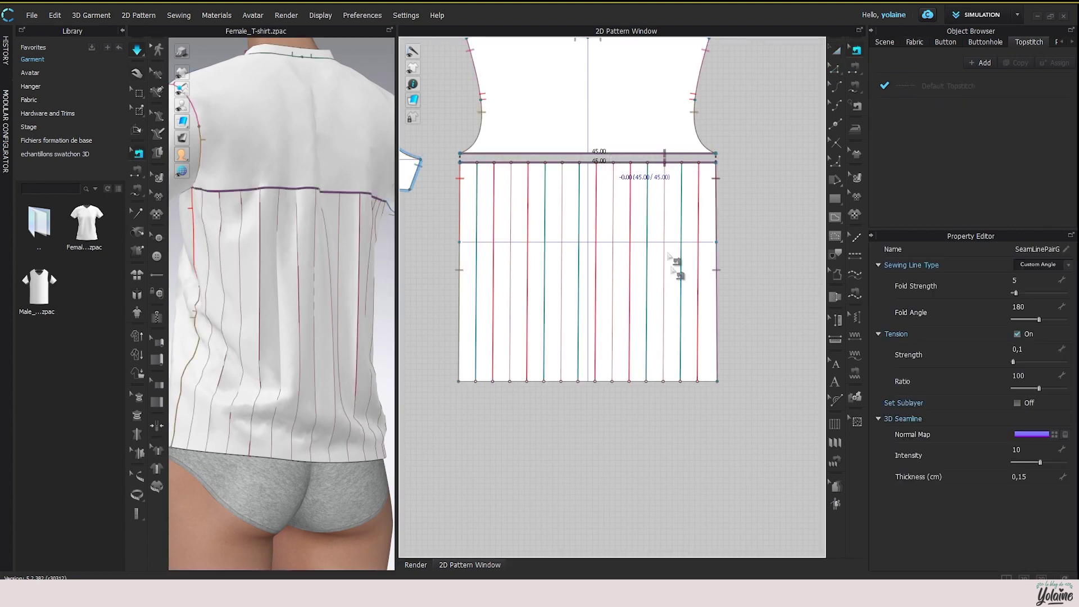
left_click(712, 373)
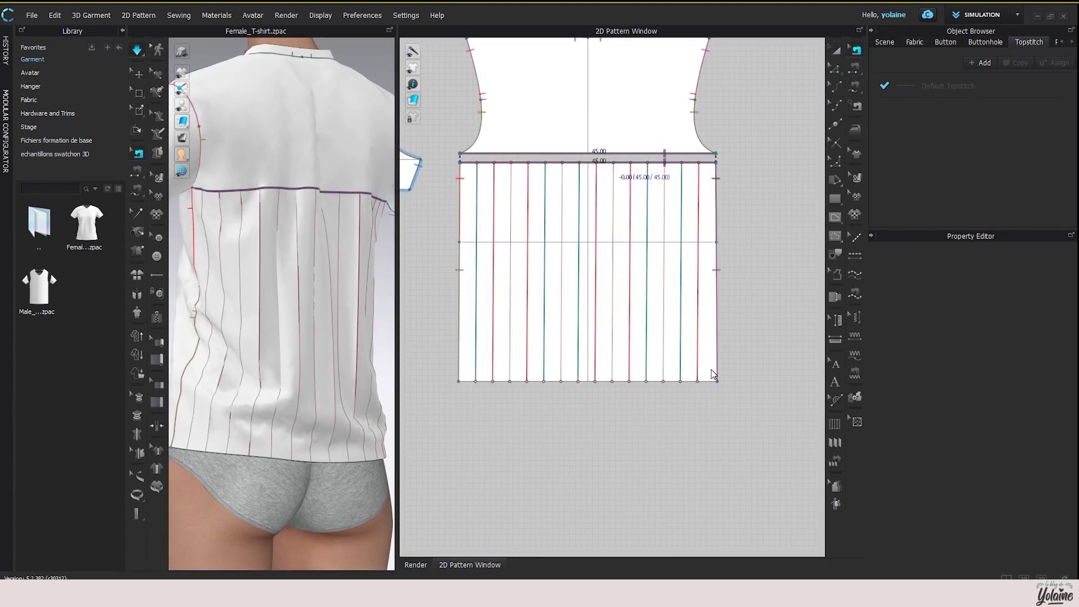
Try to join the upper back to the lower back panel's top edge with Pleats Sewing.
left_click(837, 461)
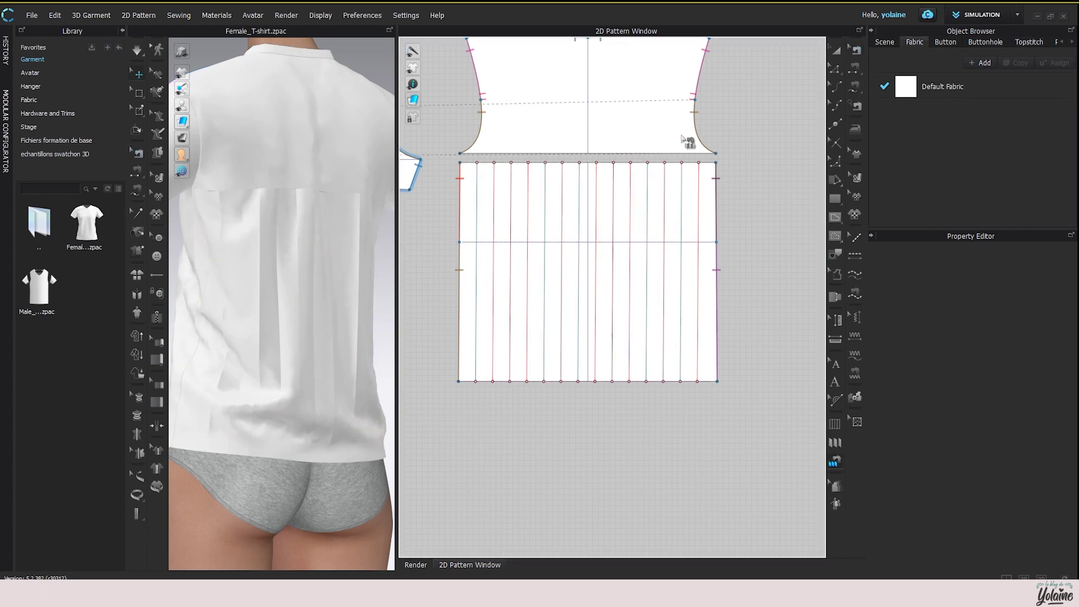
left_click(716, 153)
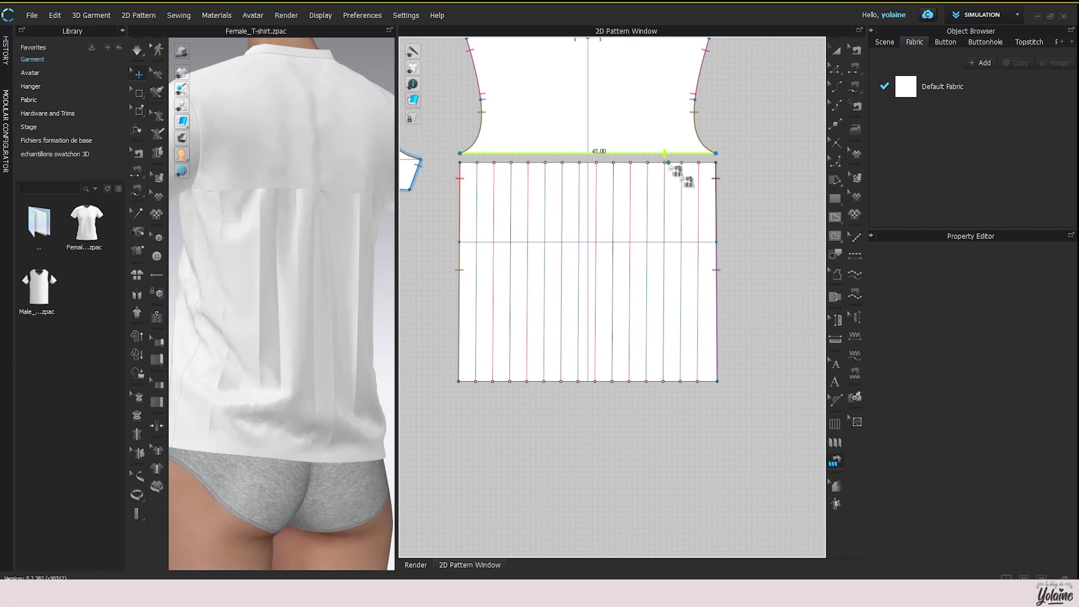
left_click(717, 163)
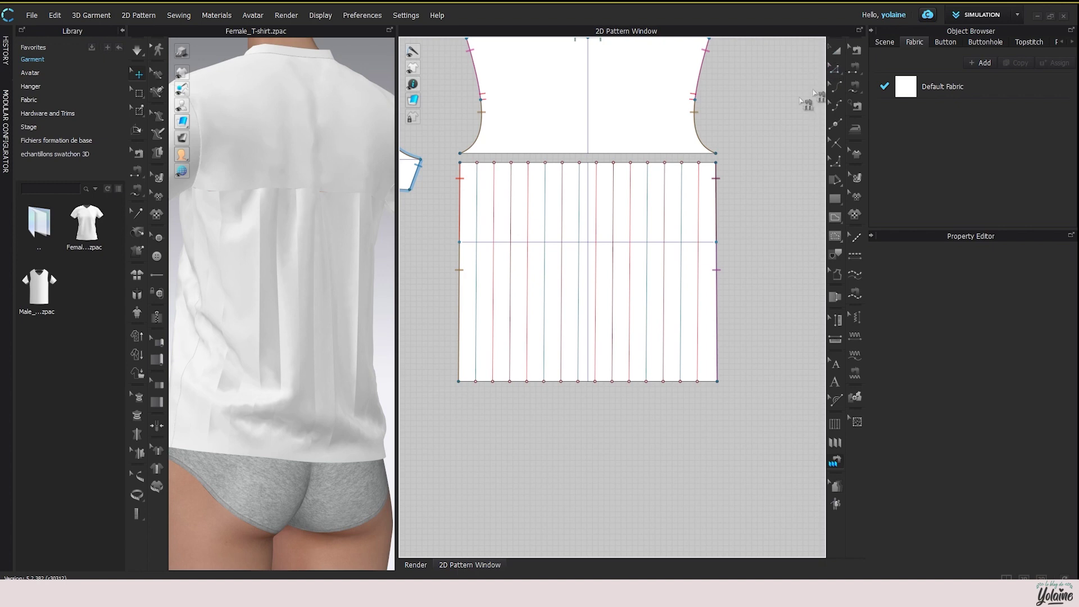
Add points where the pleat lines intersect the top edge of the lower back panel.
left_click(834, 69)
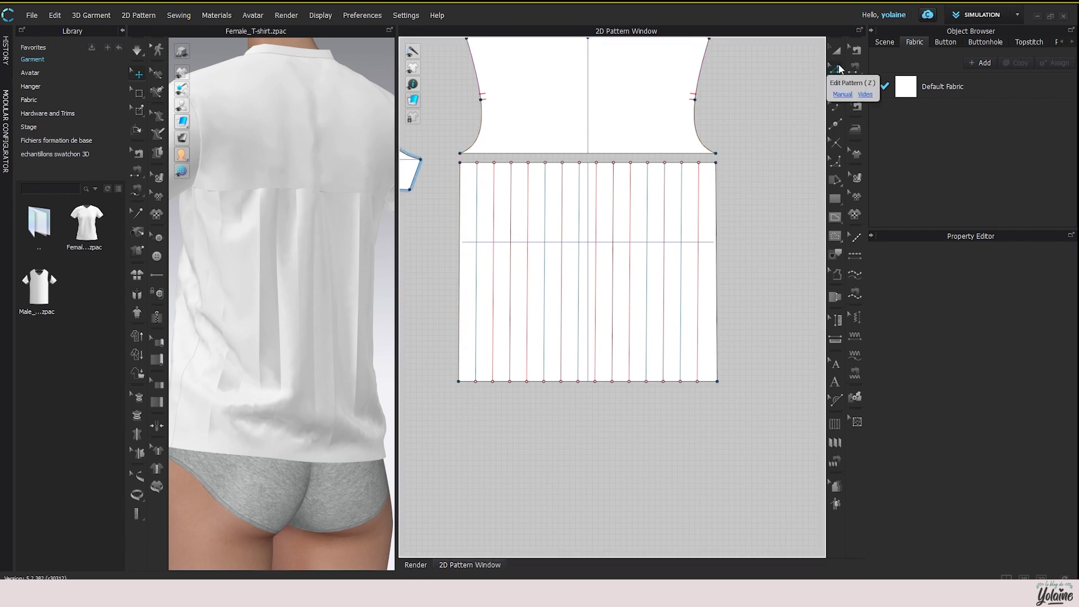
left_click(690, 164)
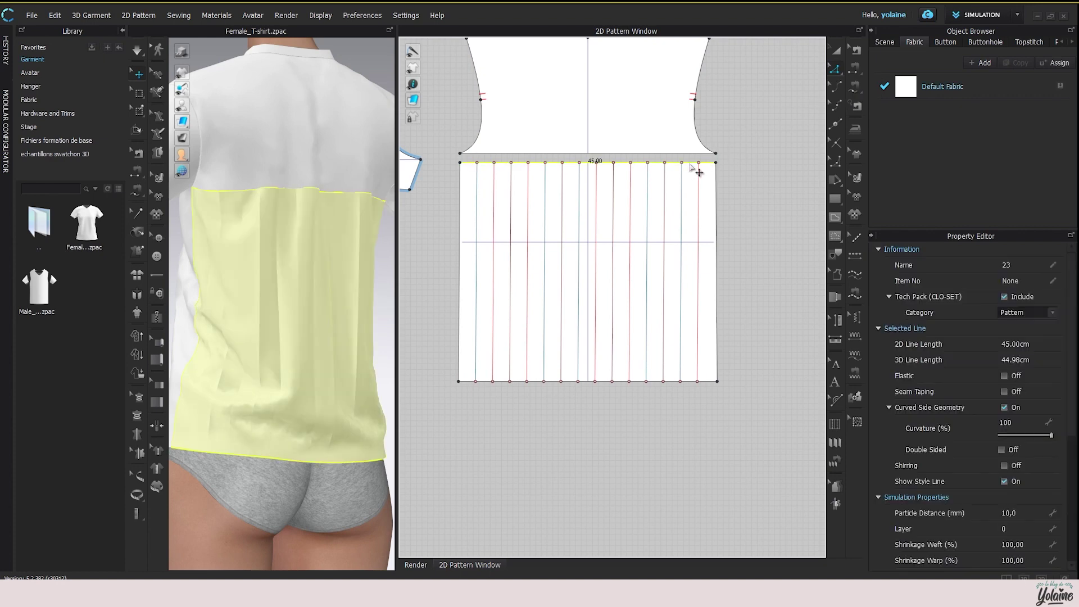
right_click(690, 164)
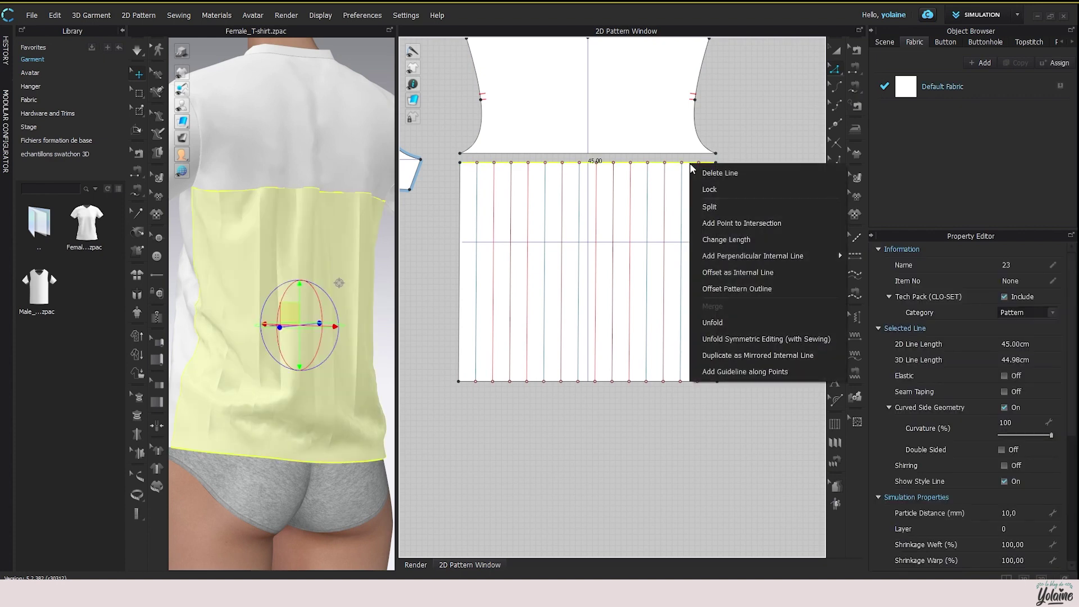
left_click(714, 220)
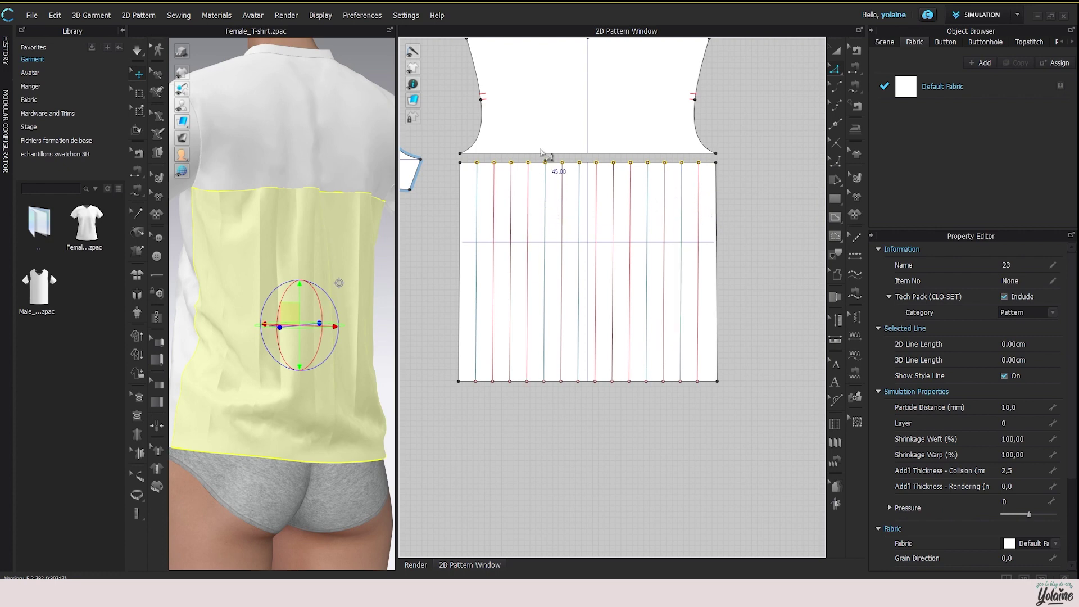
scroll(729, 181, "up", 3)
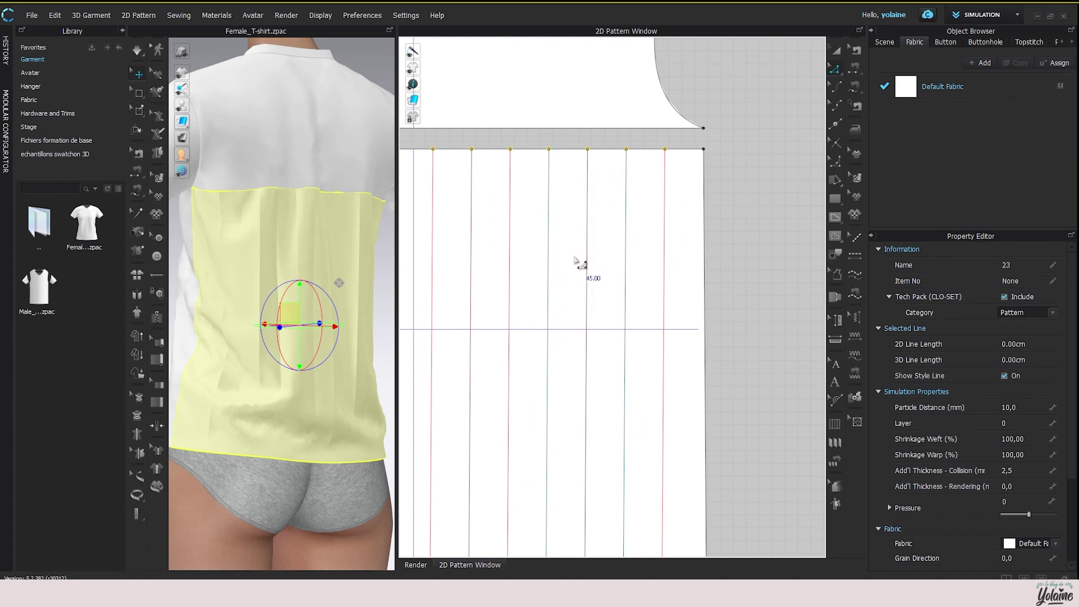
scroll(578, 261, "down", 4)
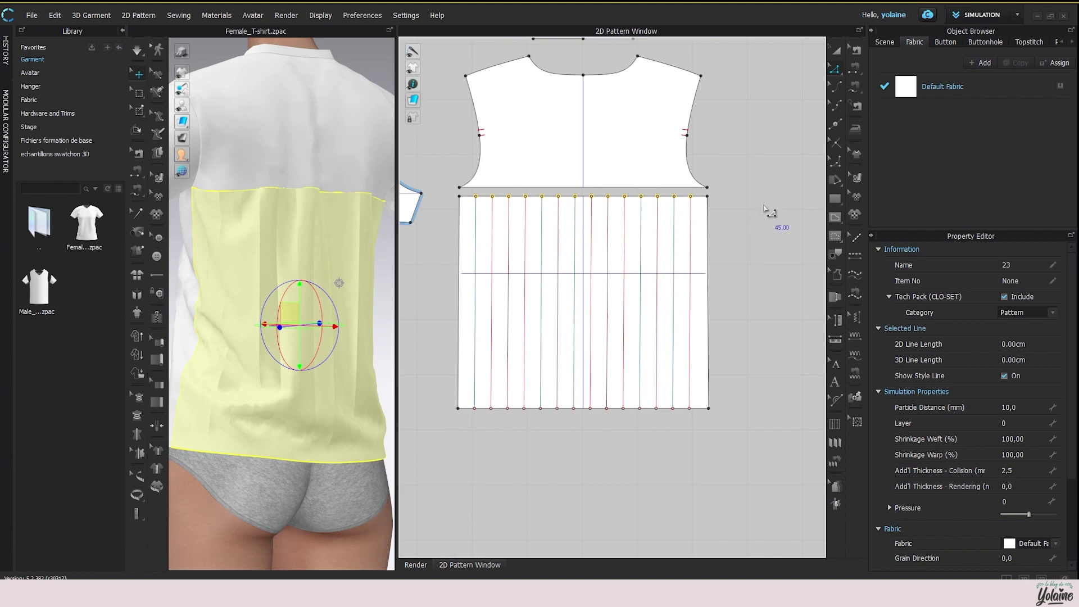
left_click(752, 268)
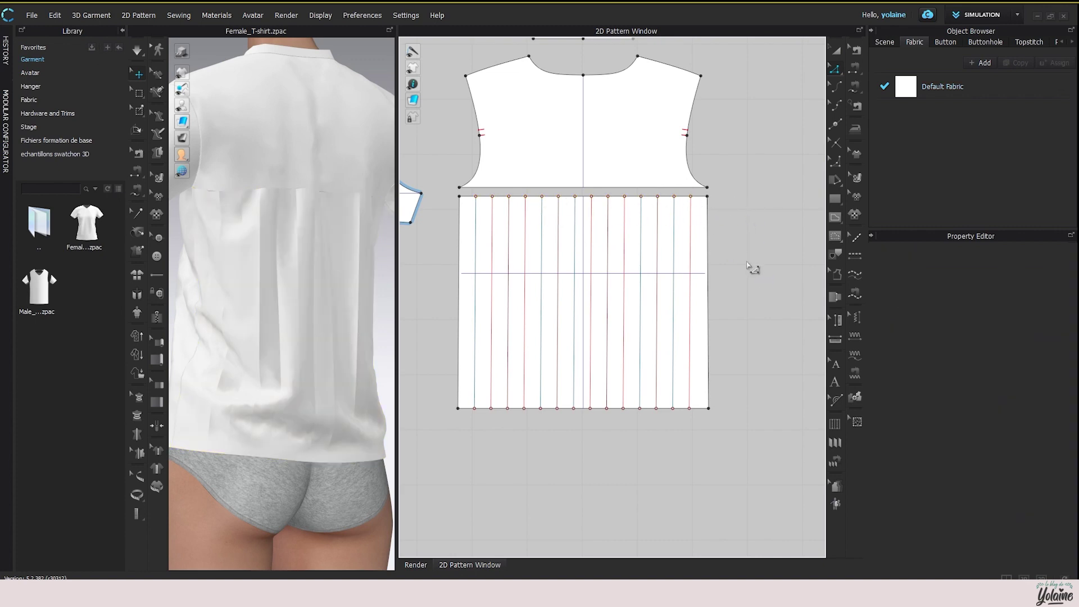
Sew the upper back's lower edge to the lower back panel's top edge with Pleats Sewing, from right to left.
left_click(833, 464)
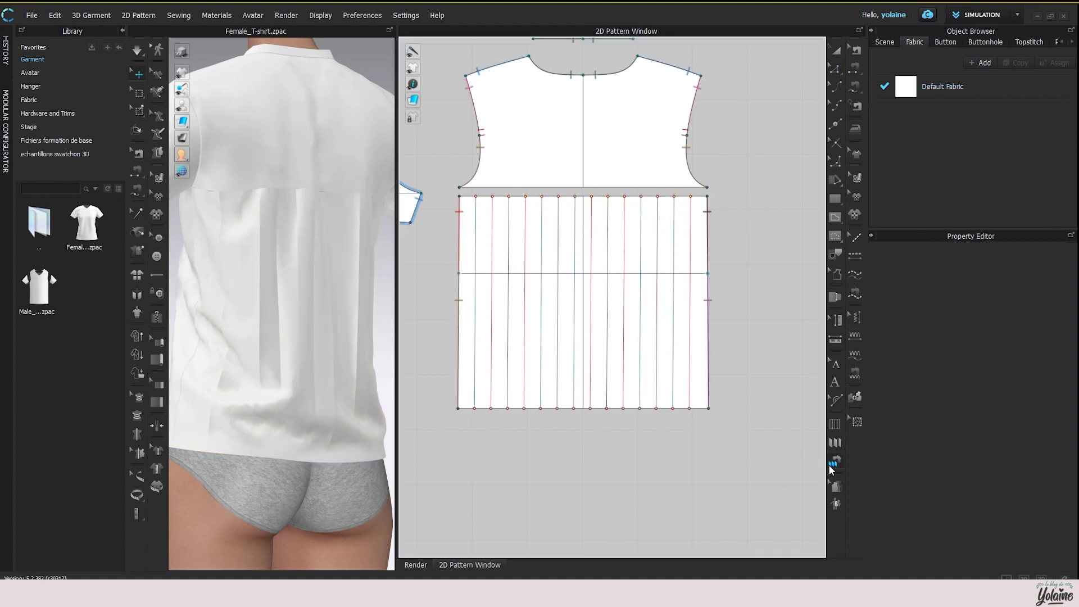
left_click(707, 188)
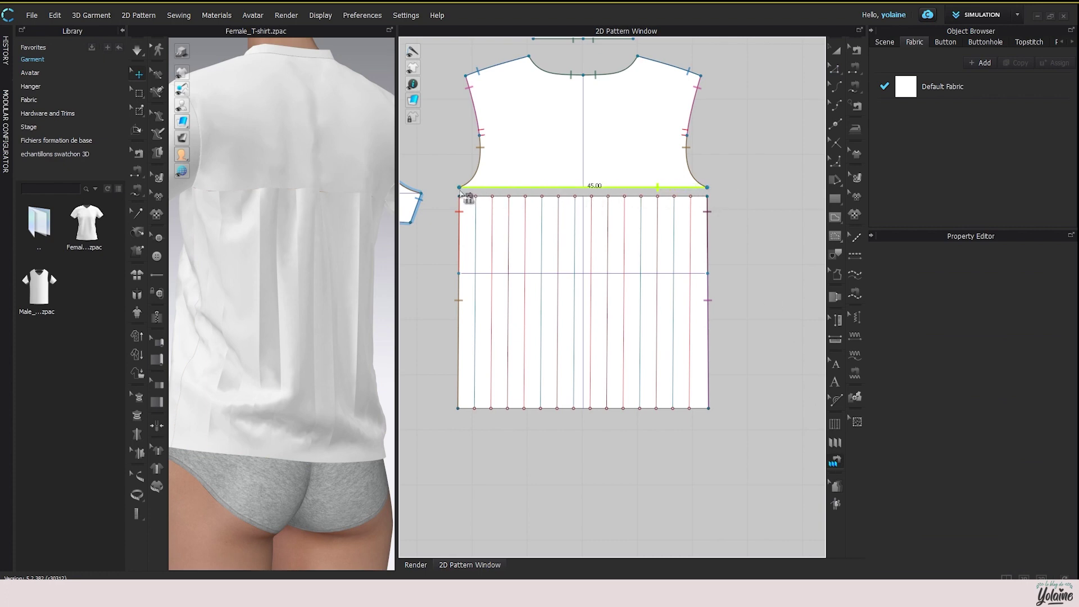
left_click(709, 197)
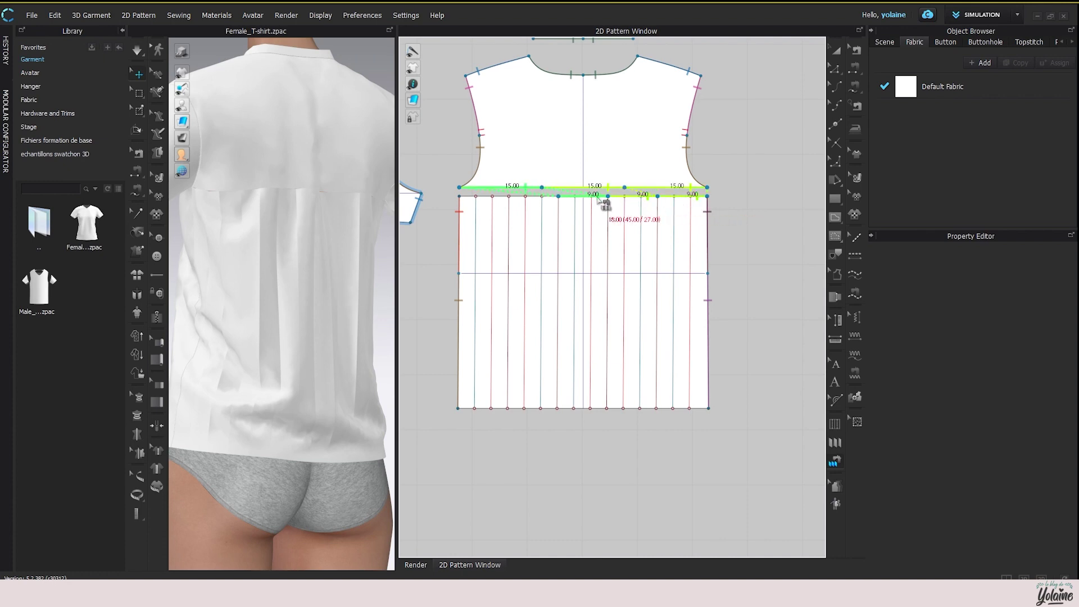
left_click(504, 204)
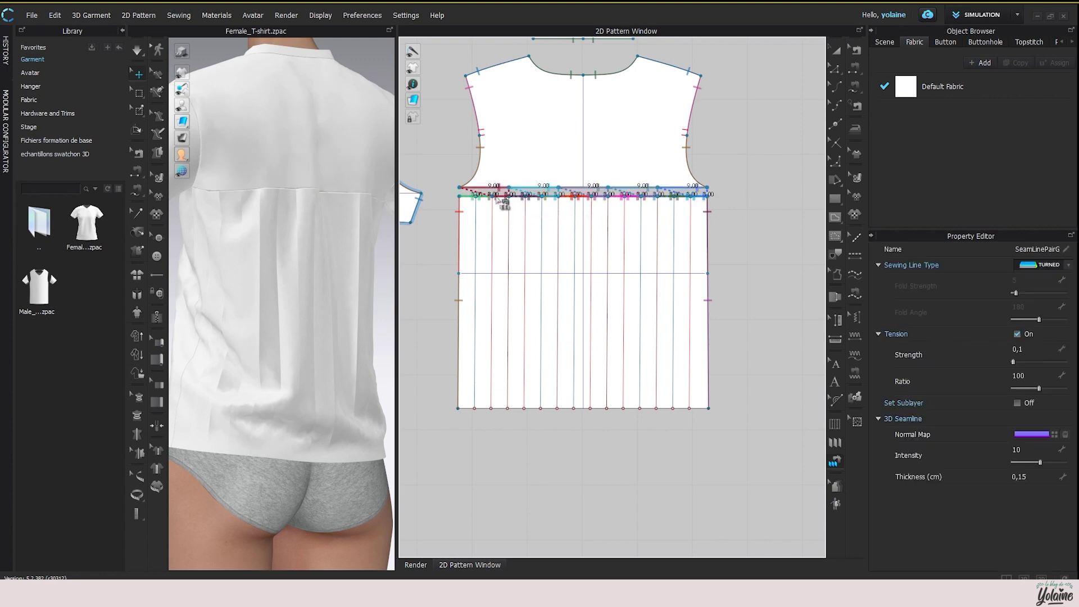
Examine the pleat seams and the first top-edge segment at the left end of the lower back panel.
scroll(559, 202, "up", 6)
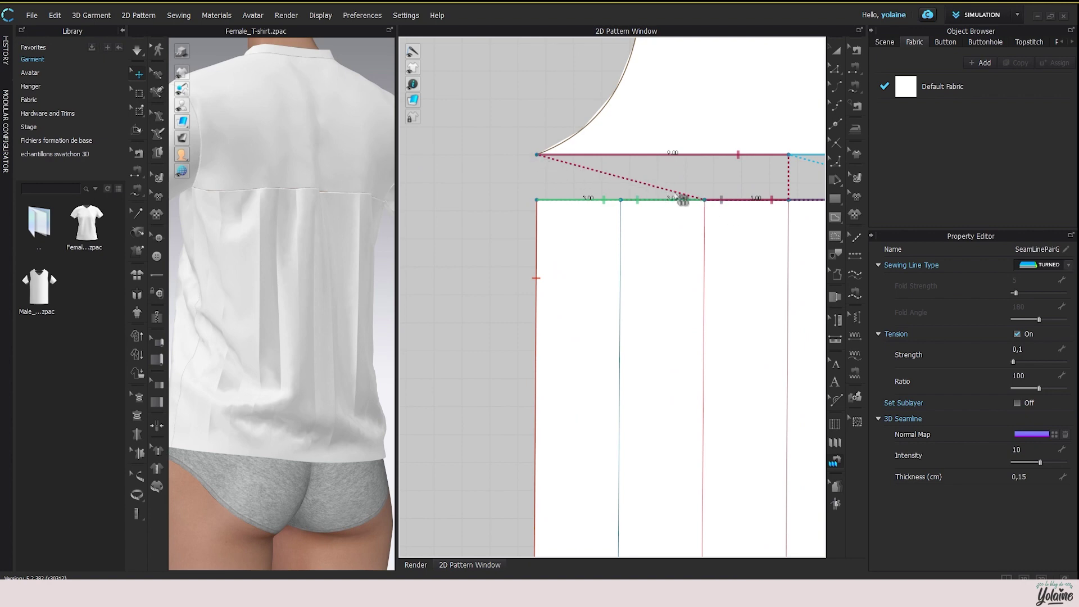
left_click(836, 50)
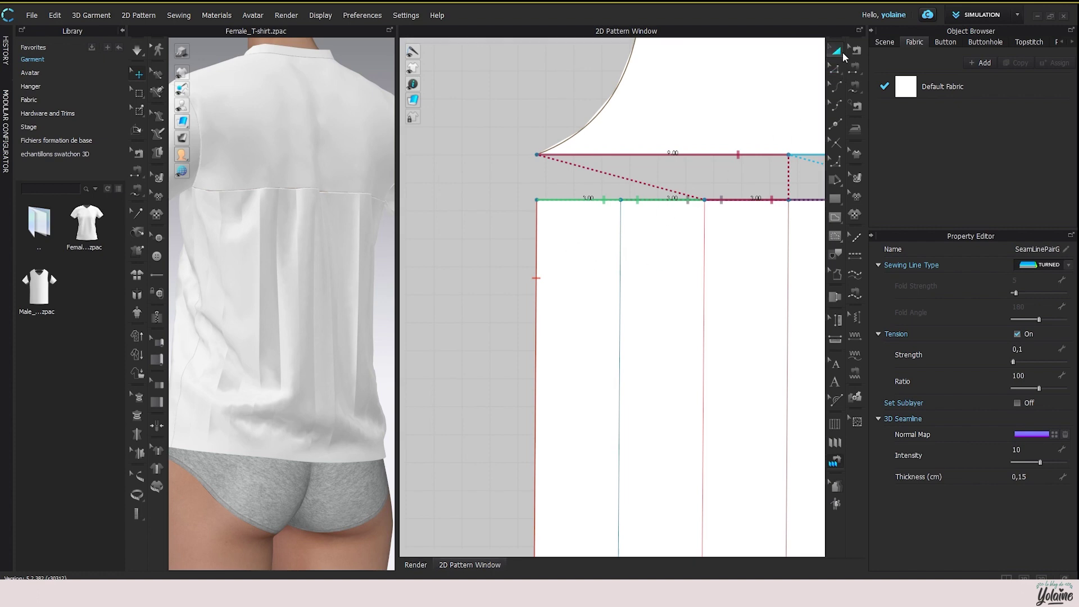
left_click(824, 71)
left_click(836, 68)
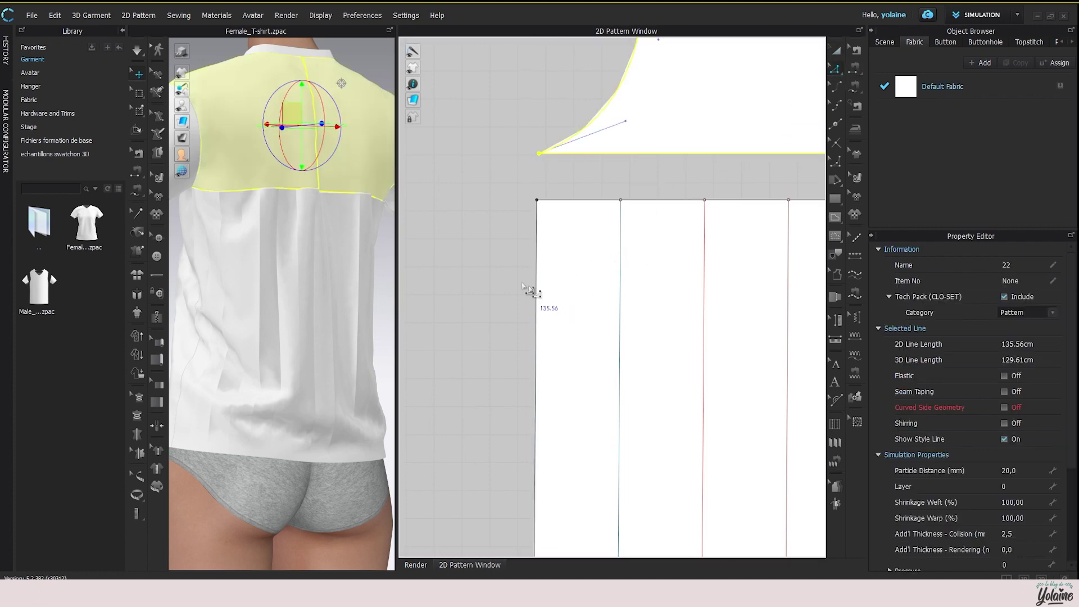
left_click_drag(527, 187, 711, 427)
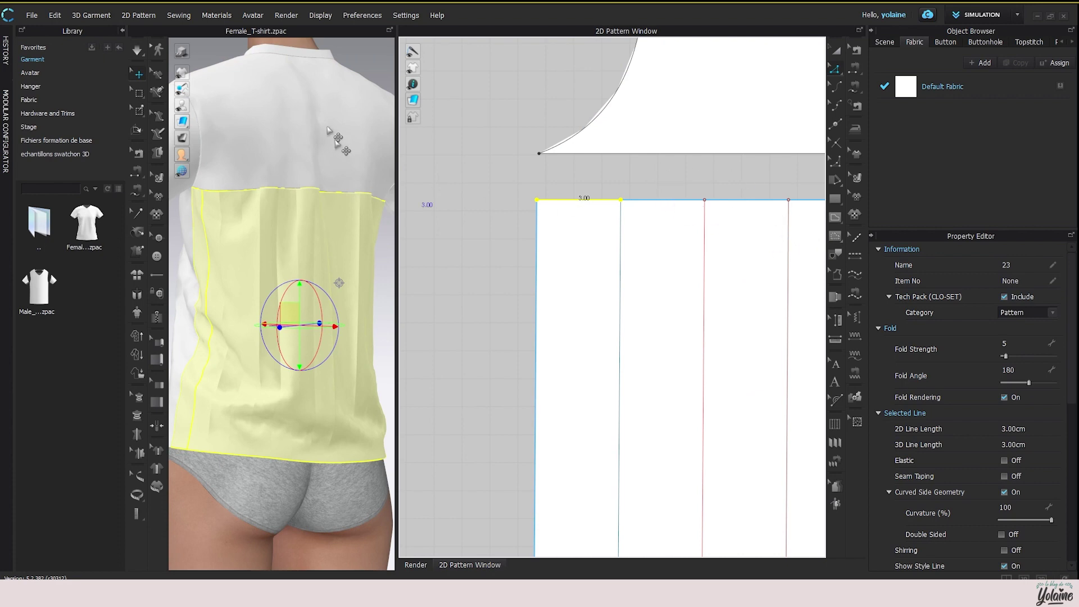
Simulate the garment and tug the upper back and the pleated panel on the avatar to settle the pleats.
left_click(138, 51)
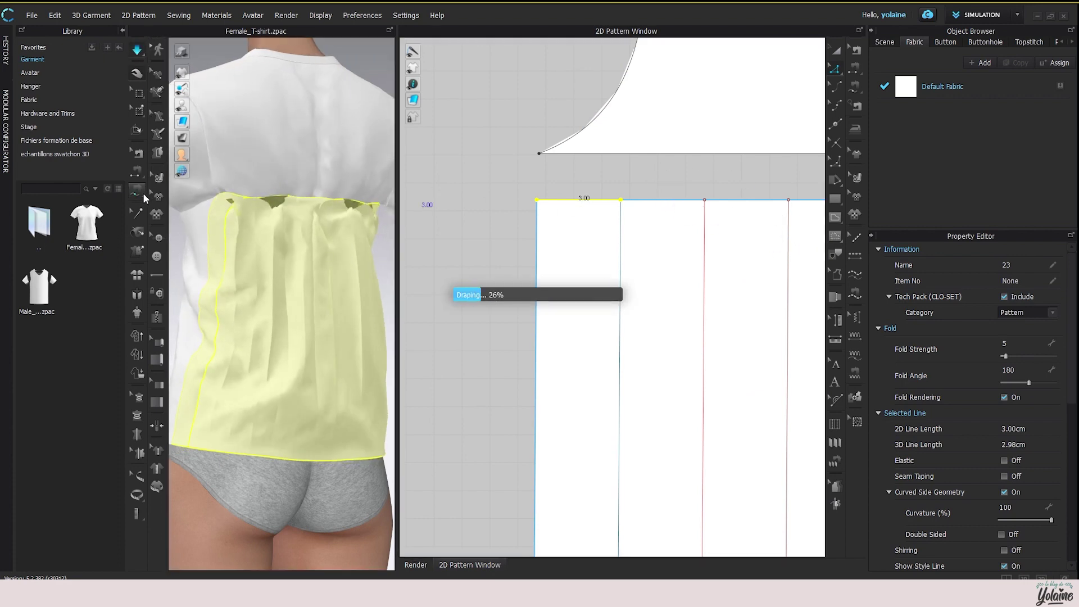
left_click(313, 132)
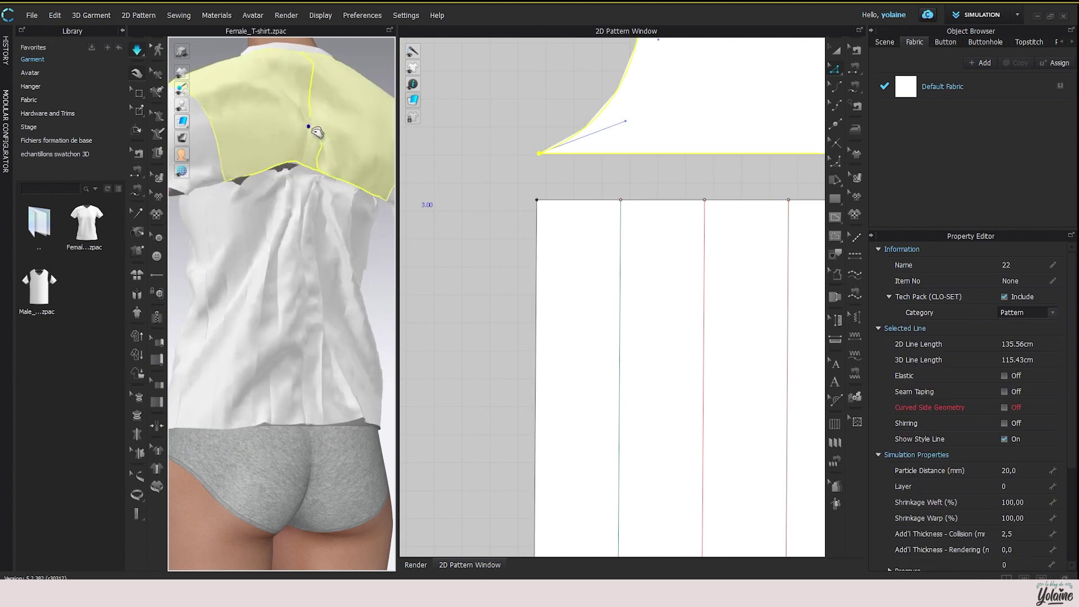
left_click(318, 211)
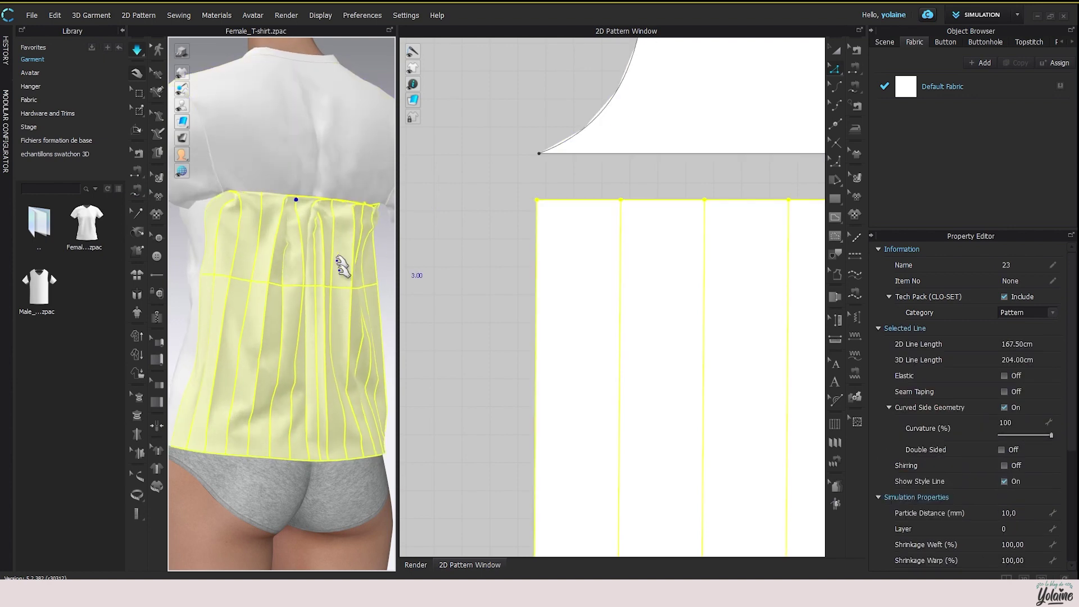
scroll(337, 298, "down", 4)
scroll(501, 349, "down", 5)
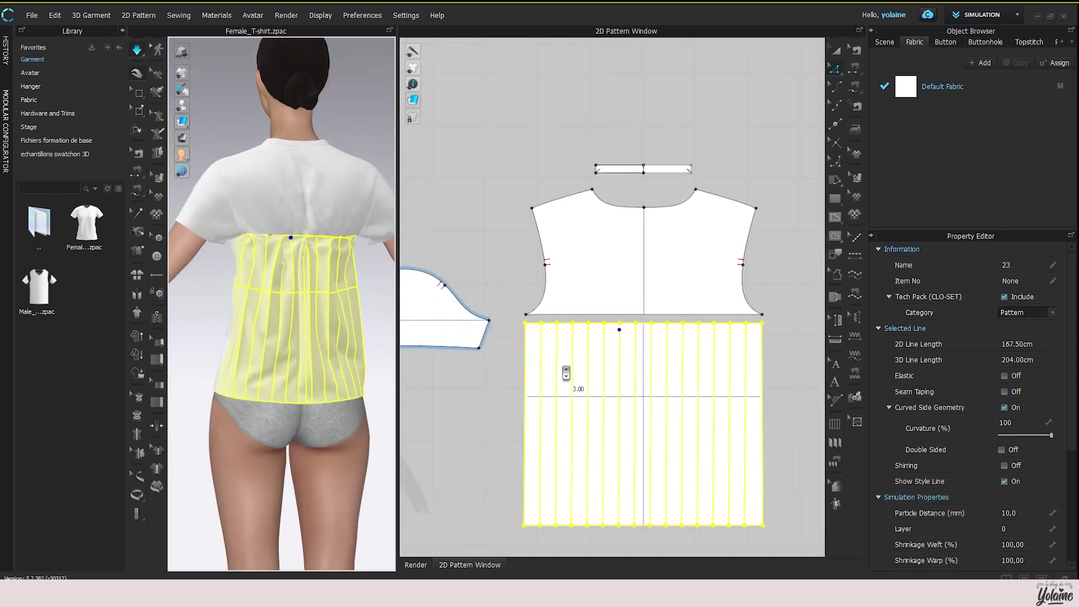
left_click(723, 338)
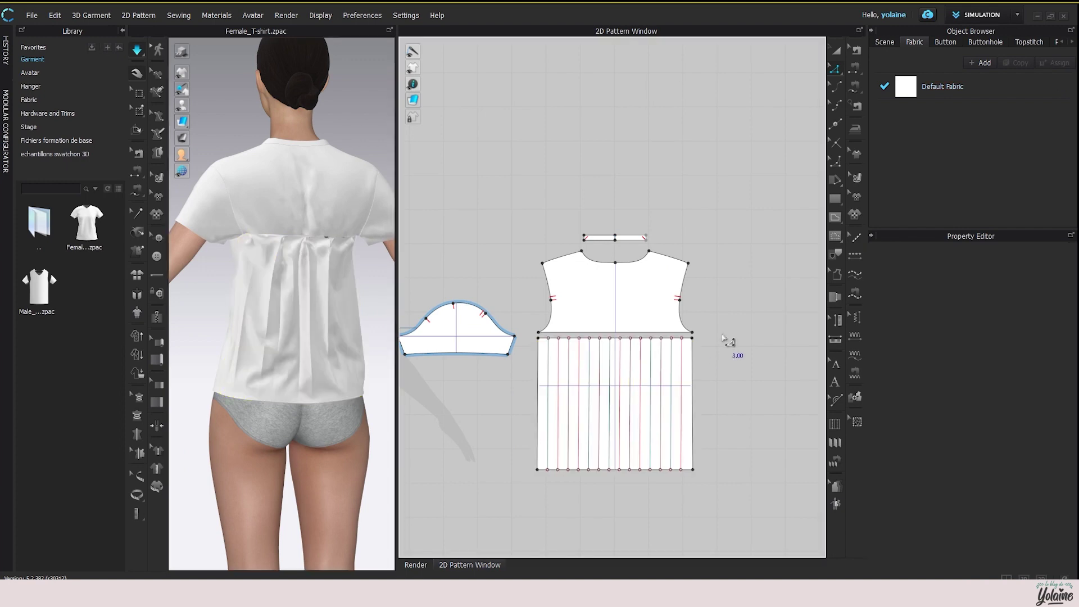
Widen the lower back panel on both sides to an outline length of about 190 cm, and simulate the garment.
left_click(837, 51)
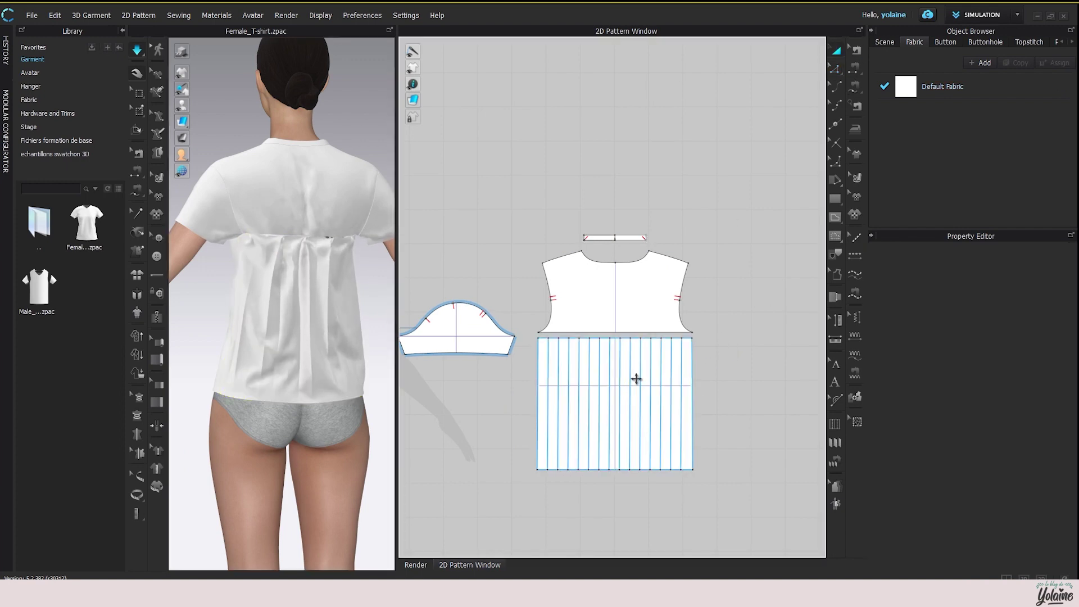
left_click(636, 378)
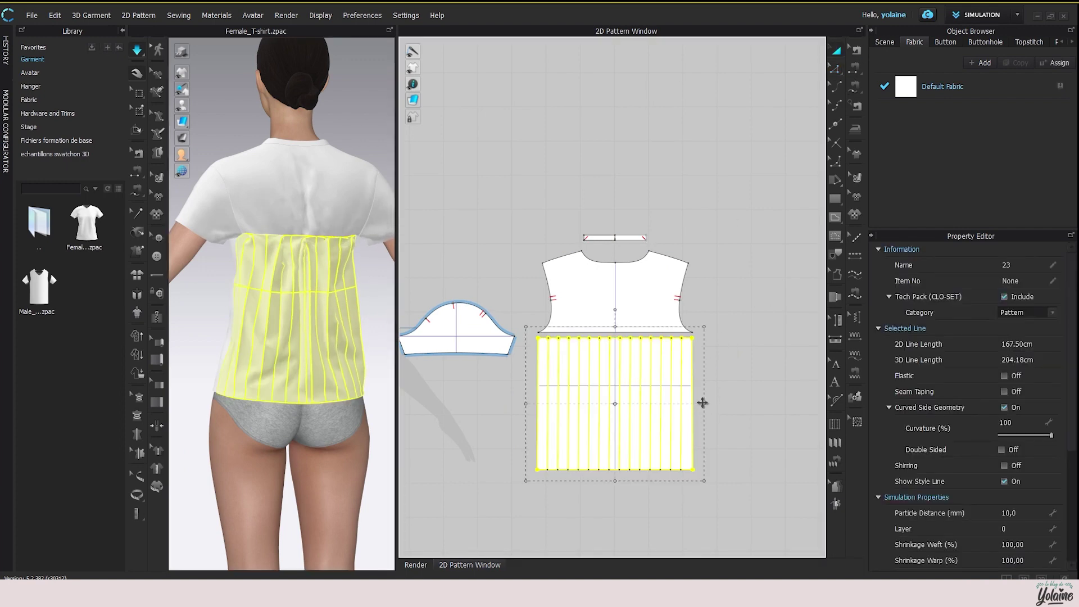
left_click_drag(702, 402, 723, 403)
left_click(725, 329)
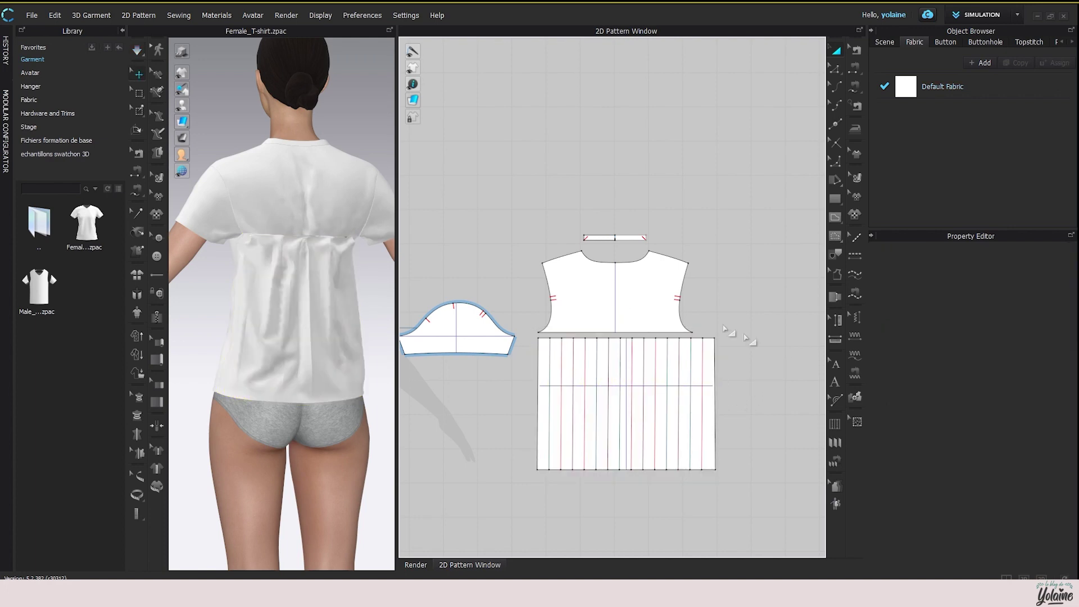
left_click(585, 386)
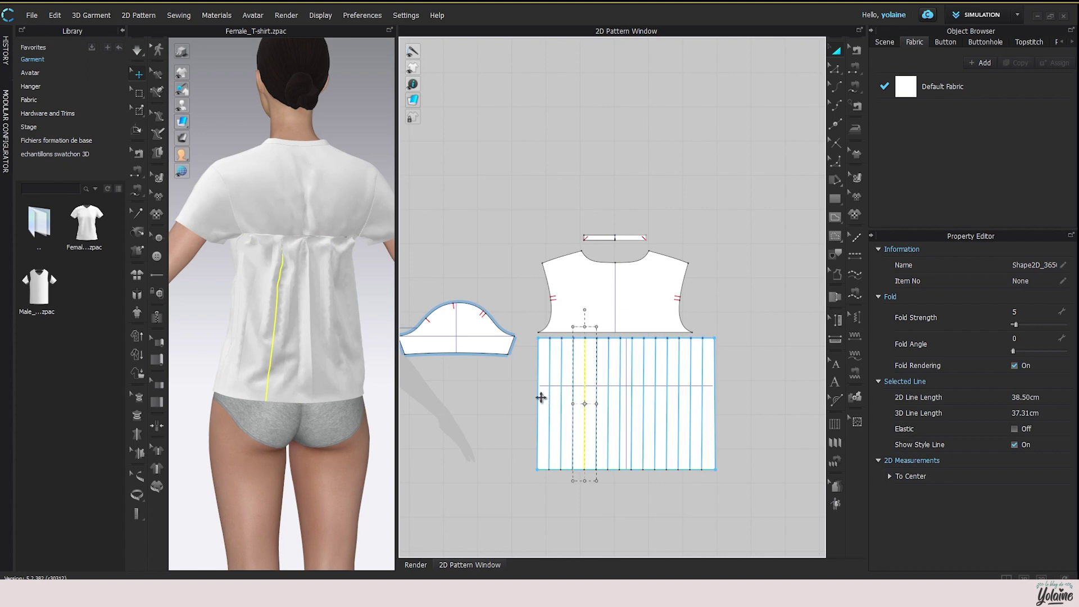
left_click(540, 397)
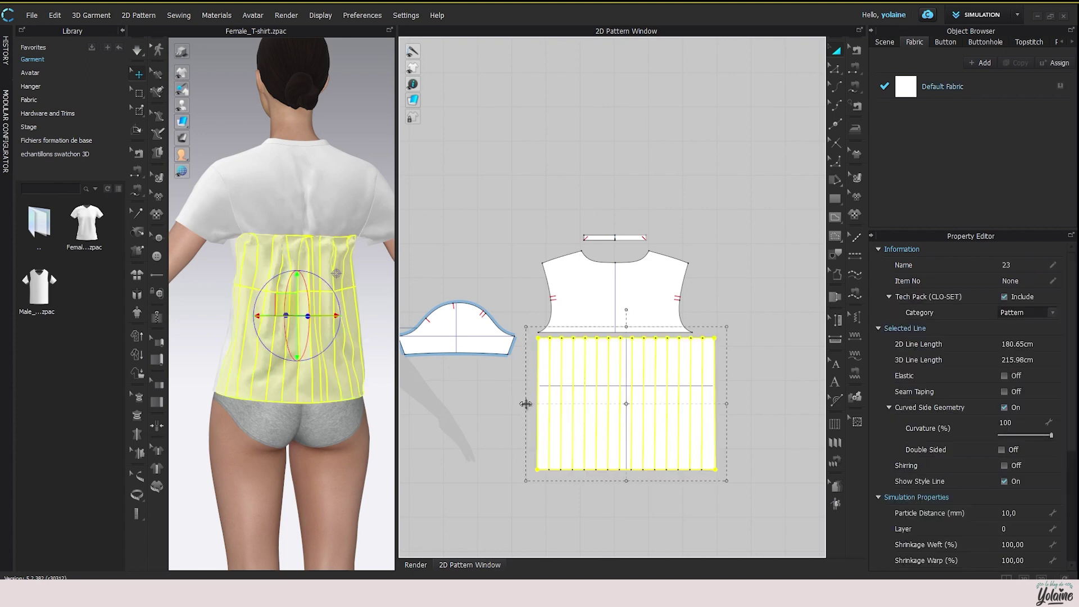
left_click_drag(526, 403, 511, 404)
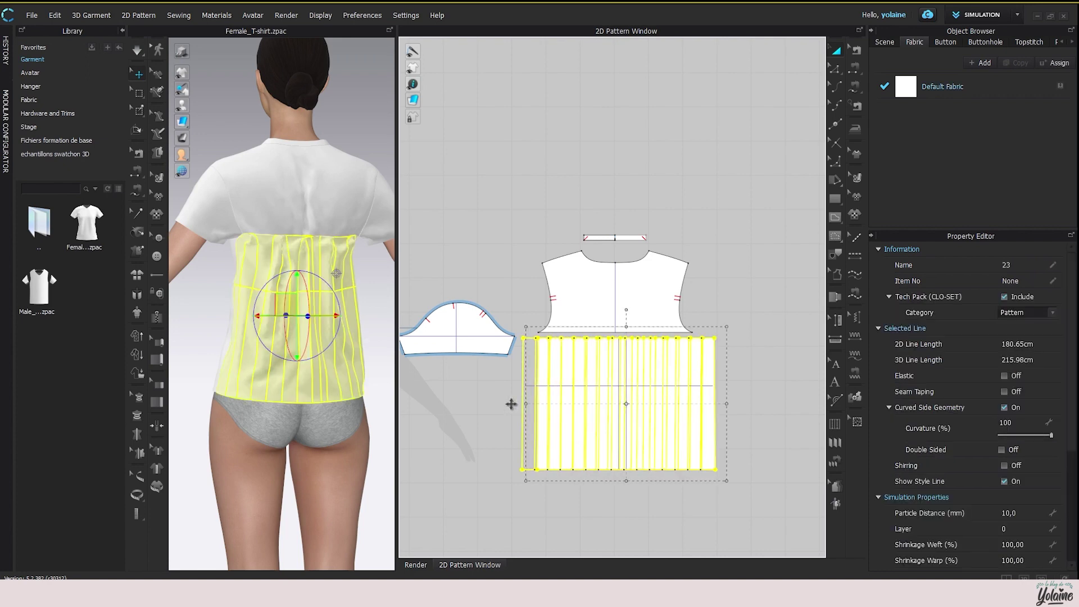
left_click(523, 248)
left_click(137, 50)
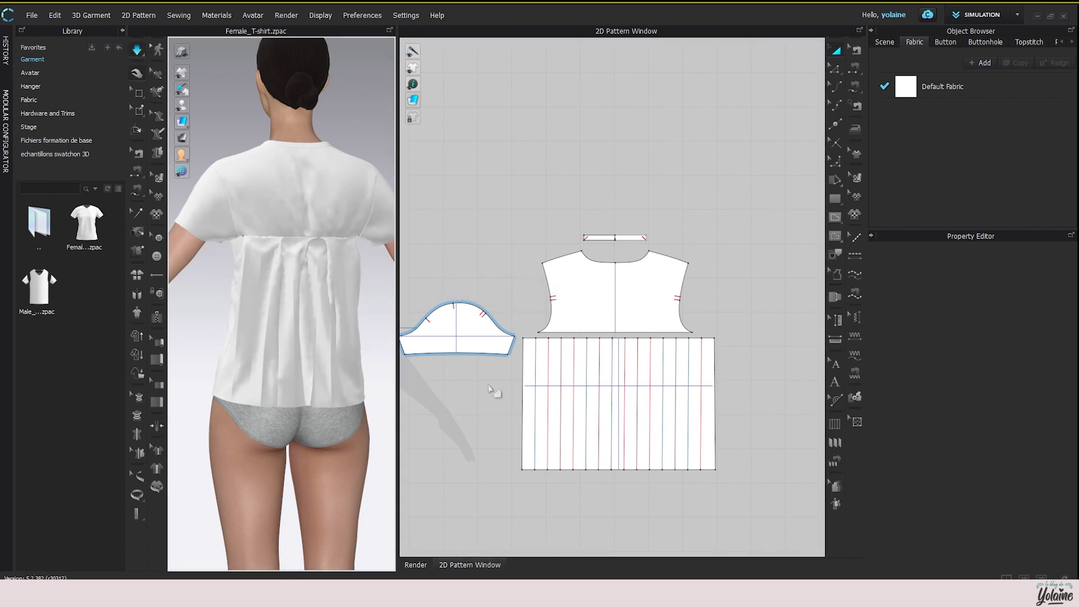
Stretch the lower back panel further to the right, to an outline length of about 232 cm.
left_click(695, 403)
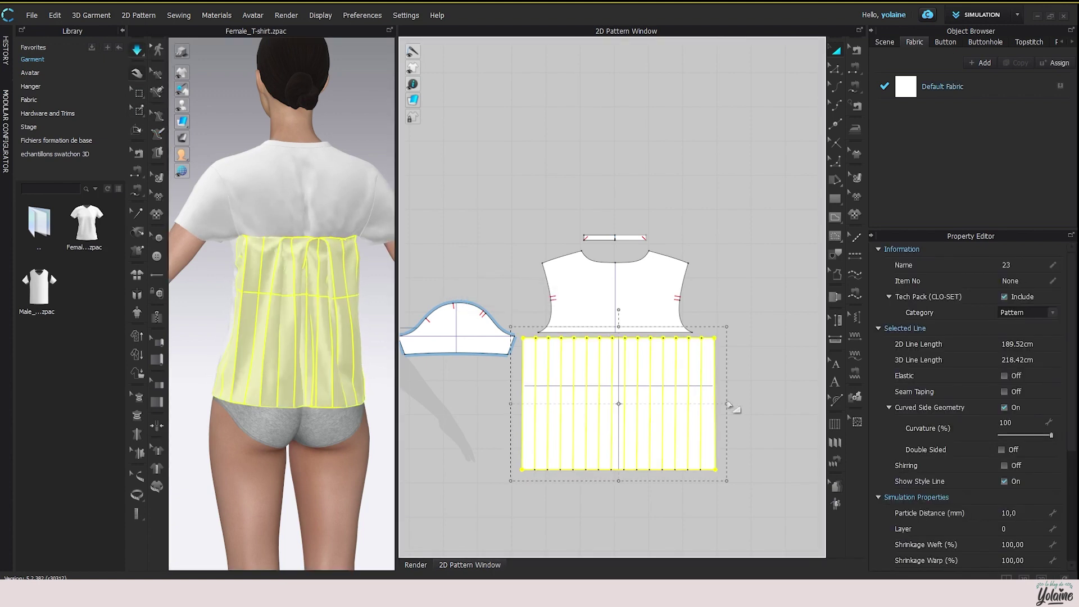
left_click_drag(727, 402, 800, 399)
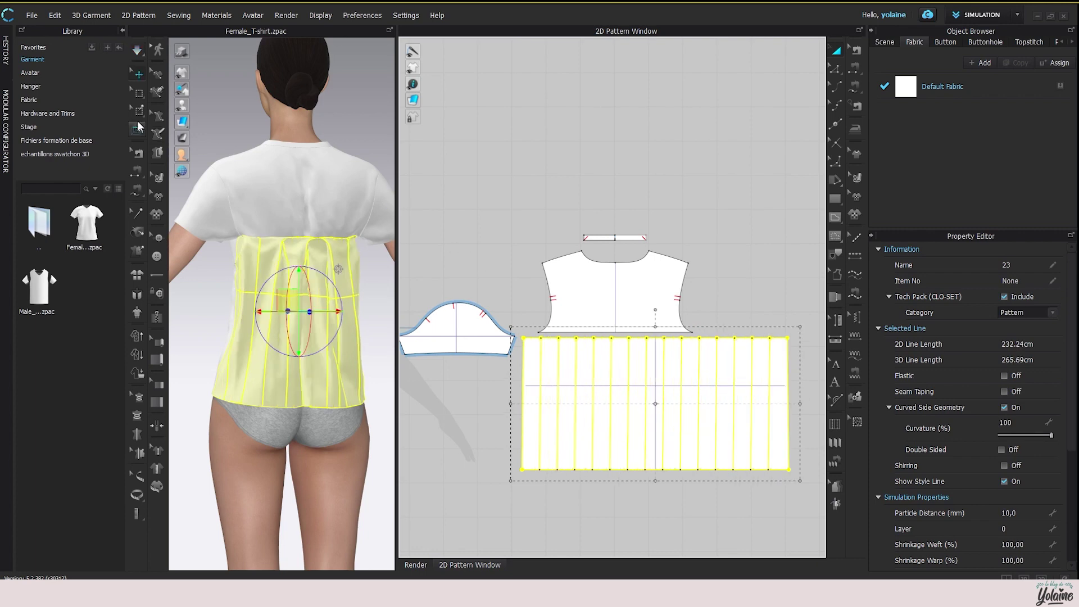
Stretch the lower back panel to the left, to an outline length of about 247 cm, and simulate the garment.
left_click(137, 51)
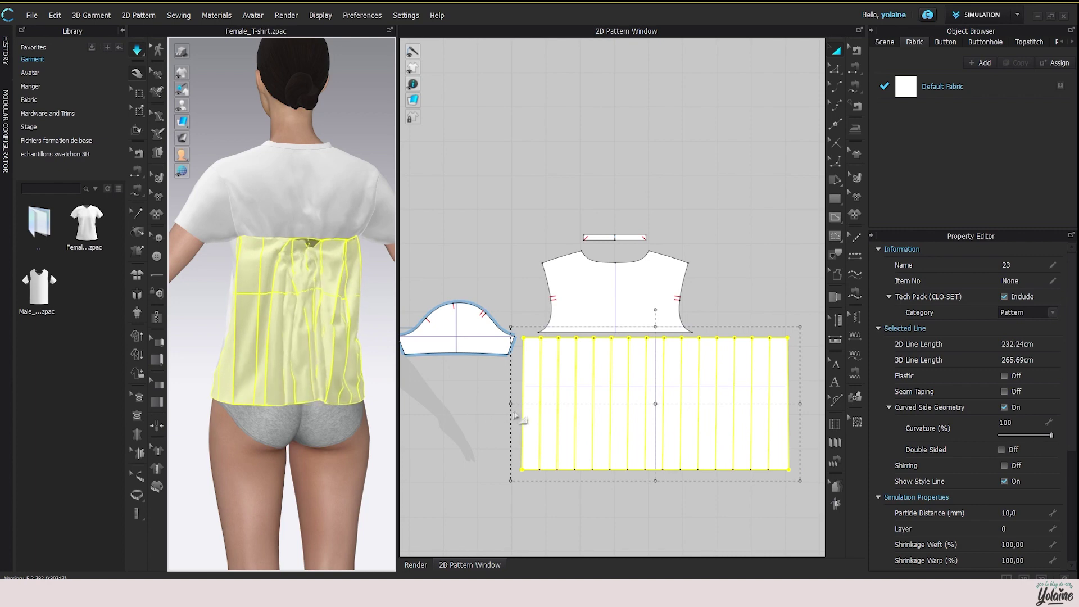
left_click_drag(509, 403, 483, 406)
left_click(137, 51)
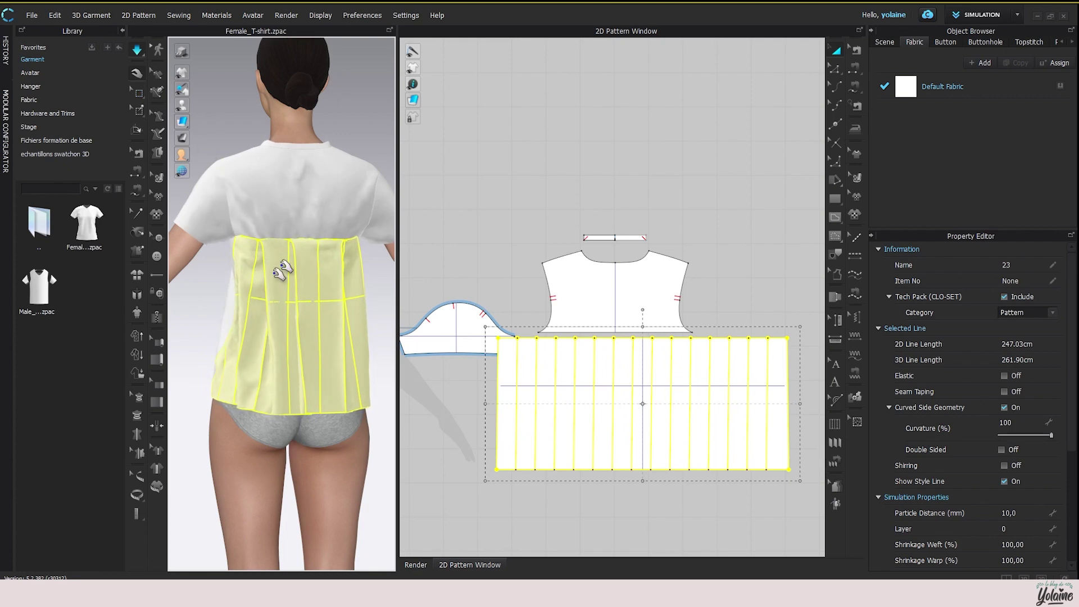
Tug the widened pleated panel on the avatar during simulation and inspect how its box pleats hang from the back and side.
scroll(283, 270, "up", 5)
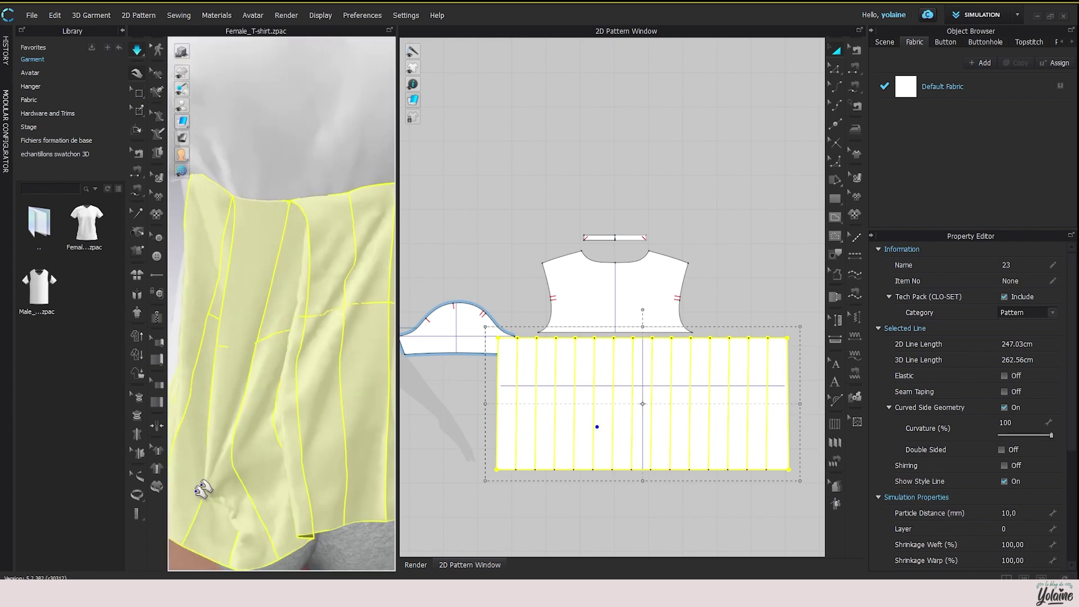
left_click(291, 382)
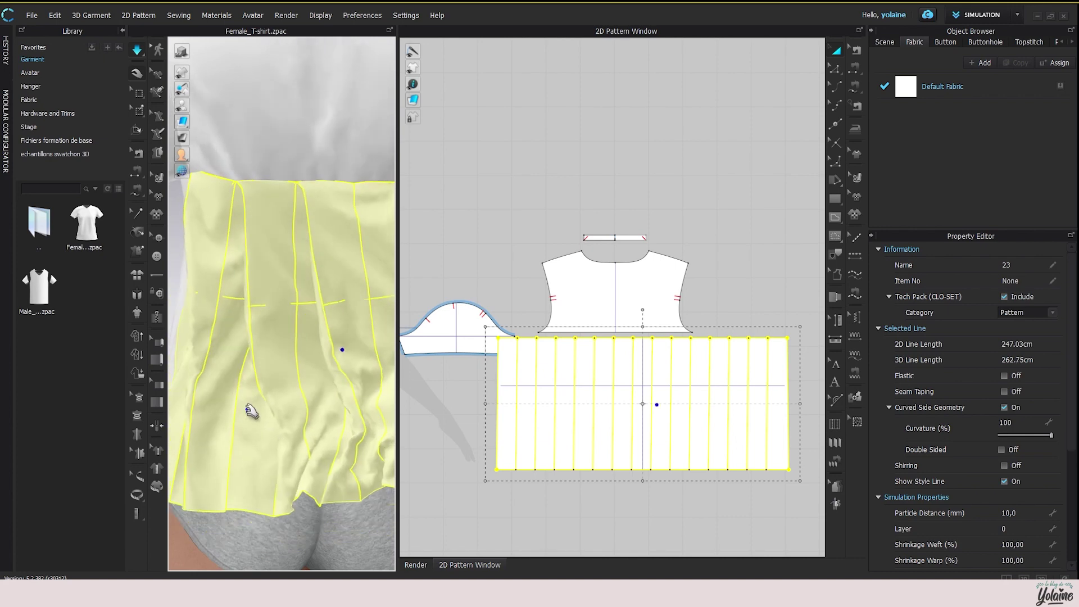
right_click_drag(251, 412, 344, 390)
left_click(247, 433)
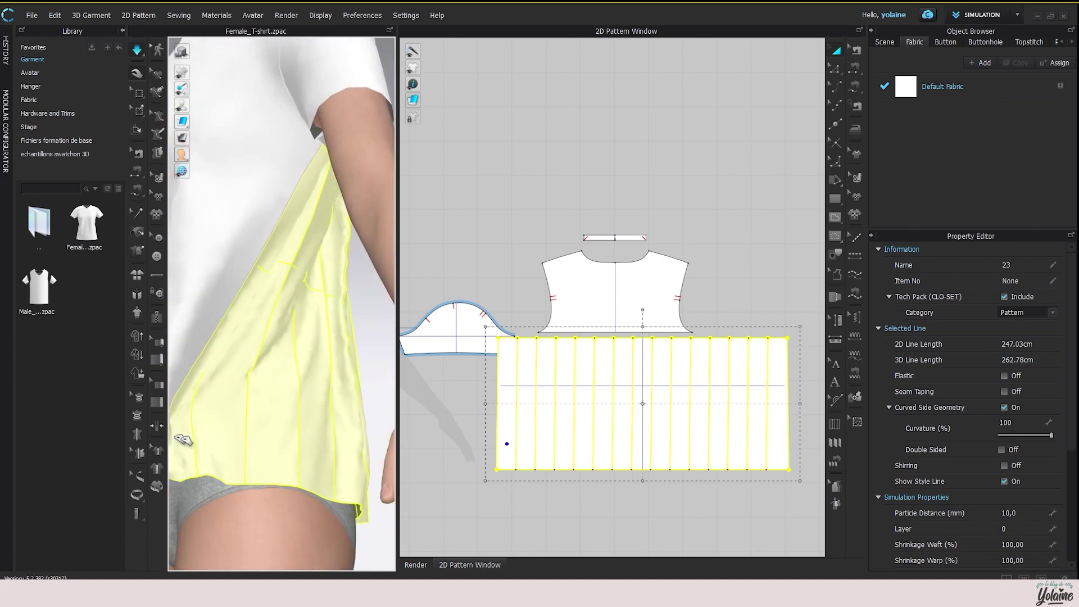
right_click_drag(193, 434, 282, 386)
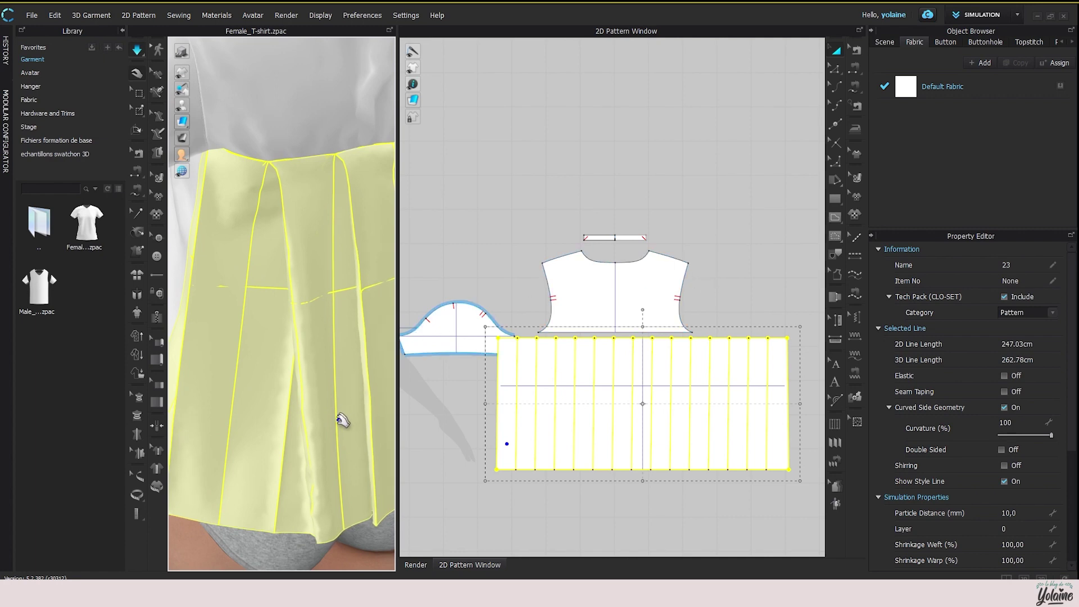
scroll(337, 414, "down", 3)
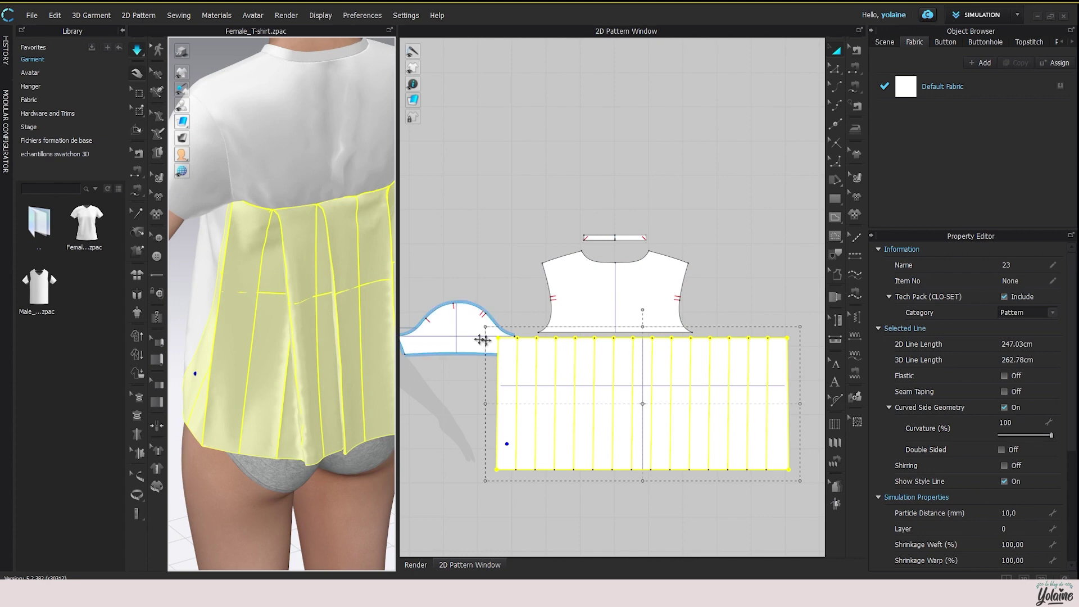
right_click_drag(359, 382, 332, 296)
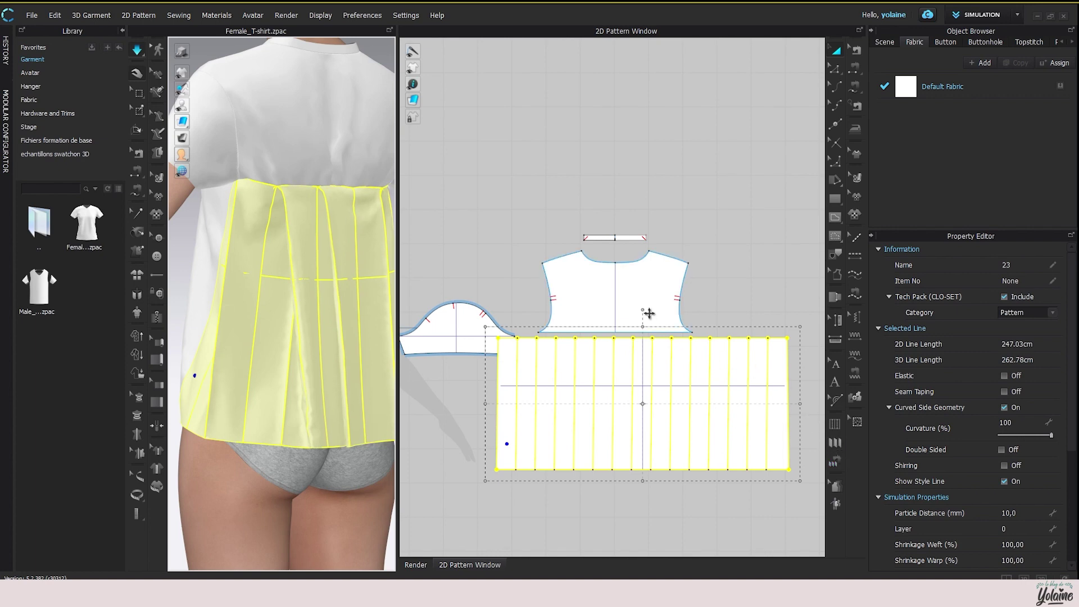
Undo the widening of the lower back panel to restore its original width, and clear the selection.
left_click(741, 250)
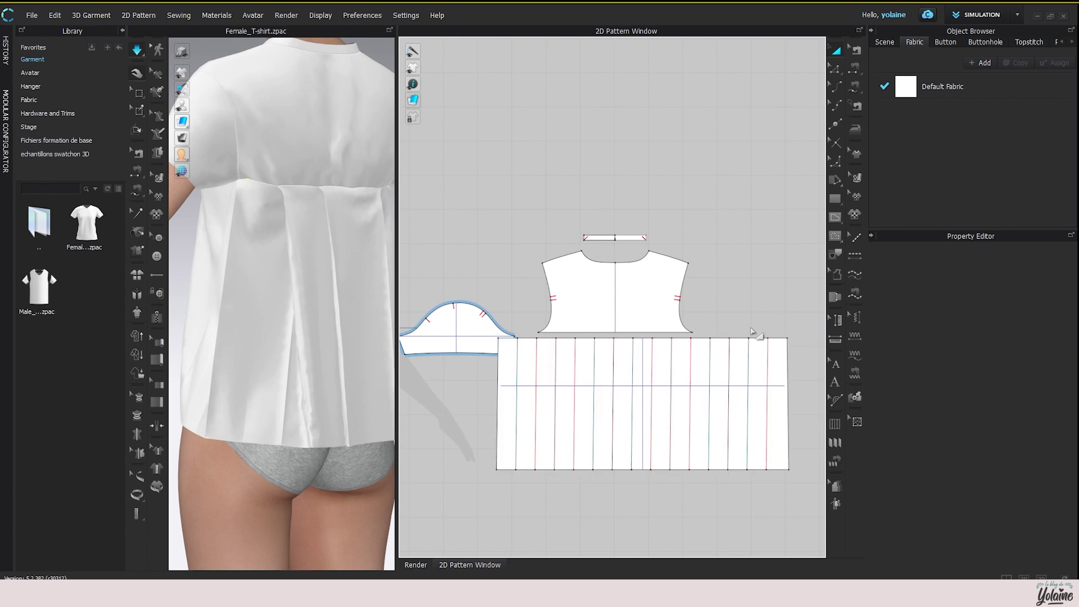
left_click(752, 336)
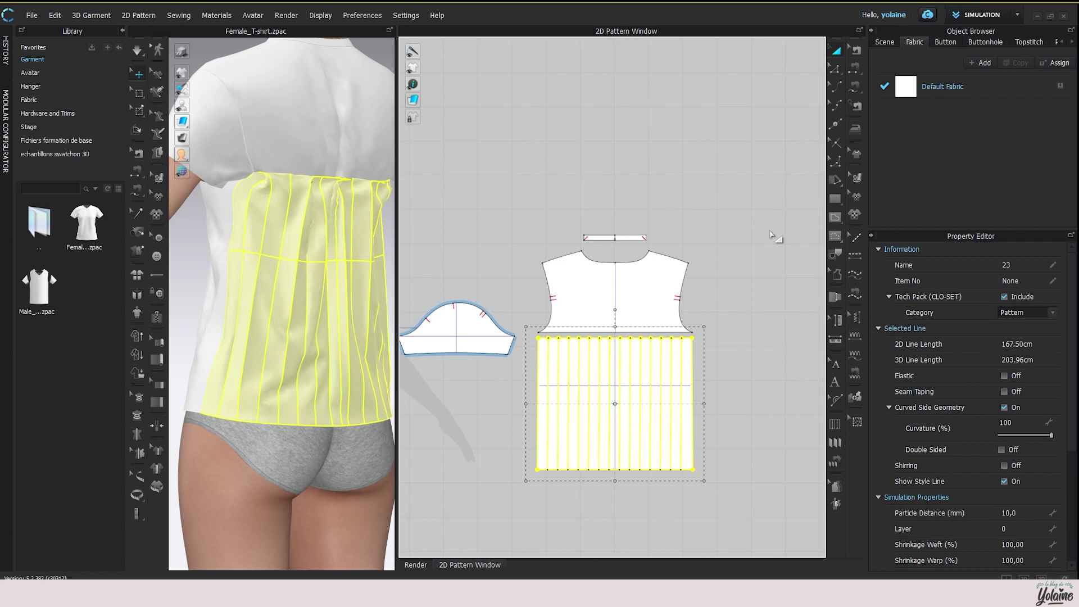
left_click(748, 307)
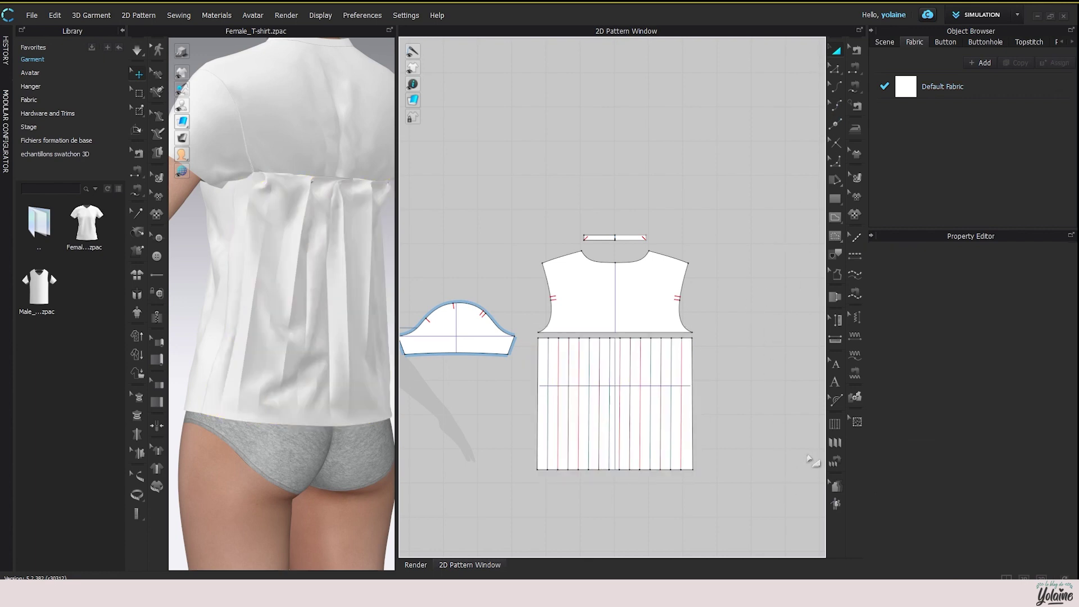
Delete the pleat seams joining the upper back's bottom edge to the lower back panel's top edge.
left_click(835, 447)
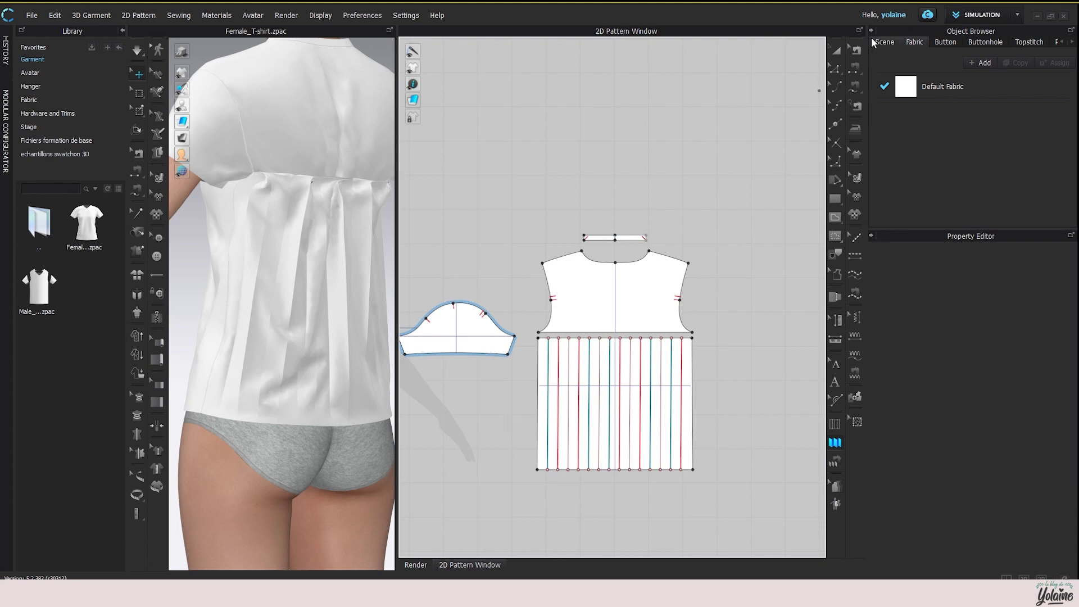
left_click(856, 50)
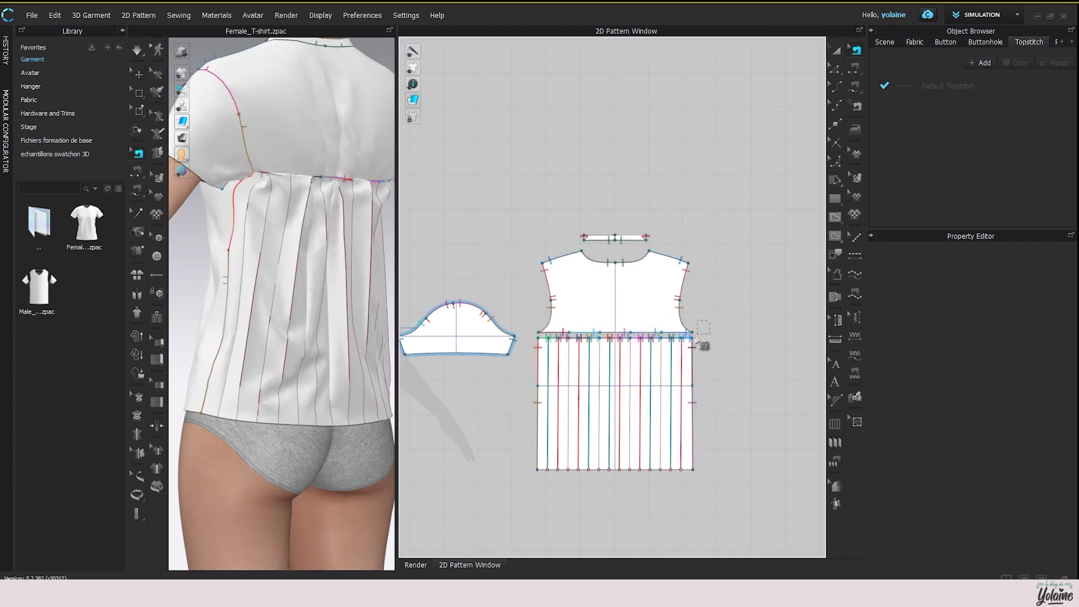
double_click(538, 355)
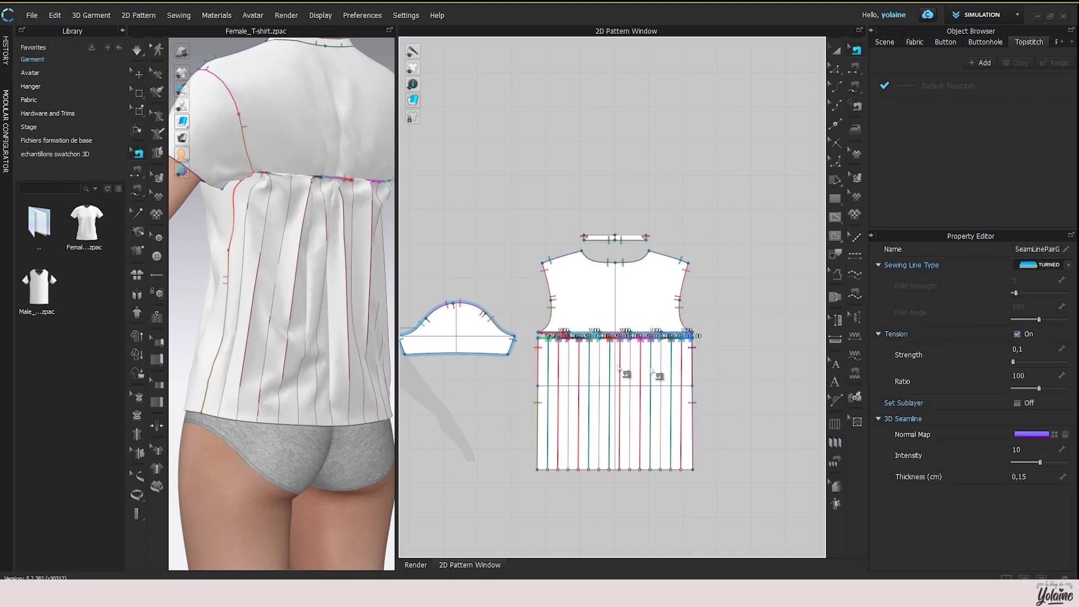
left_click(737, 375)
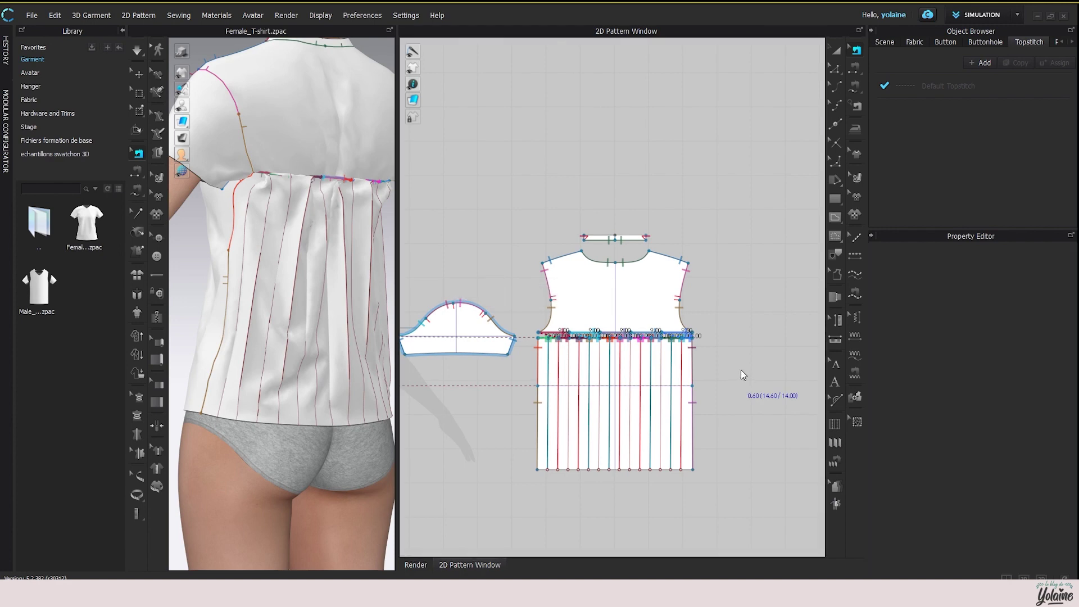
left_click(741, 371)
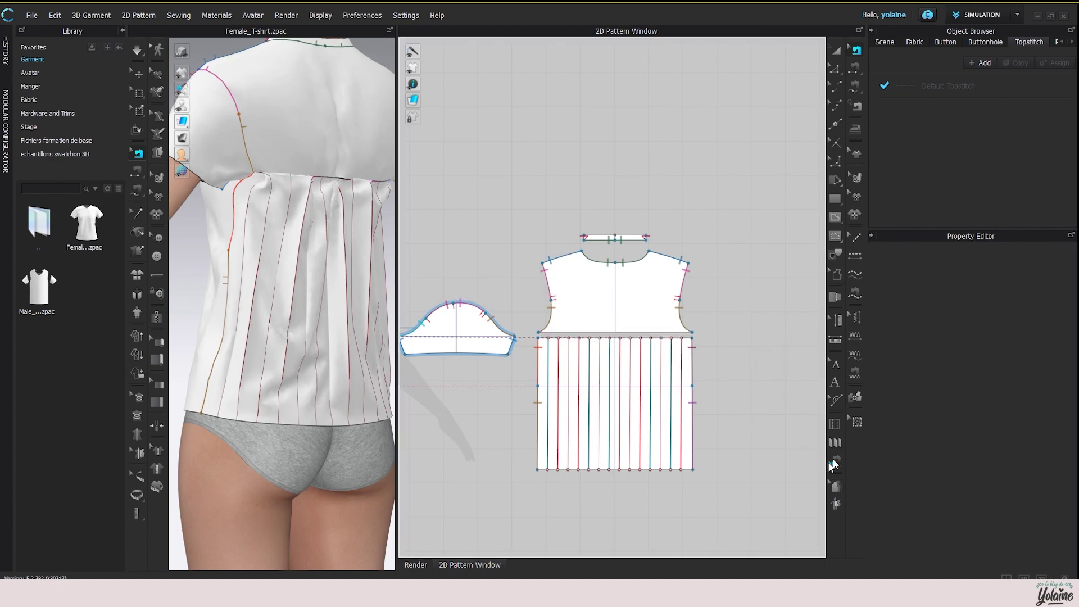
Apply Pleats Fold with the Accordion Pleats option across the full width of the lower back panel, and simulate the garment.
left_click(839, 442)
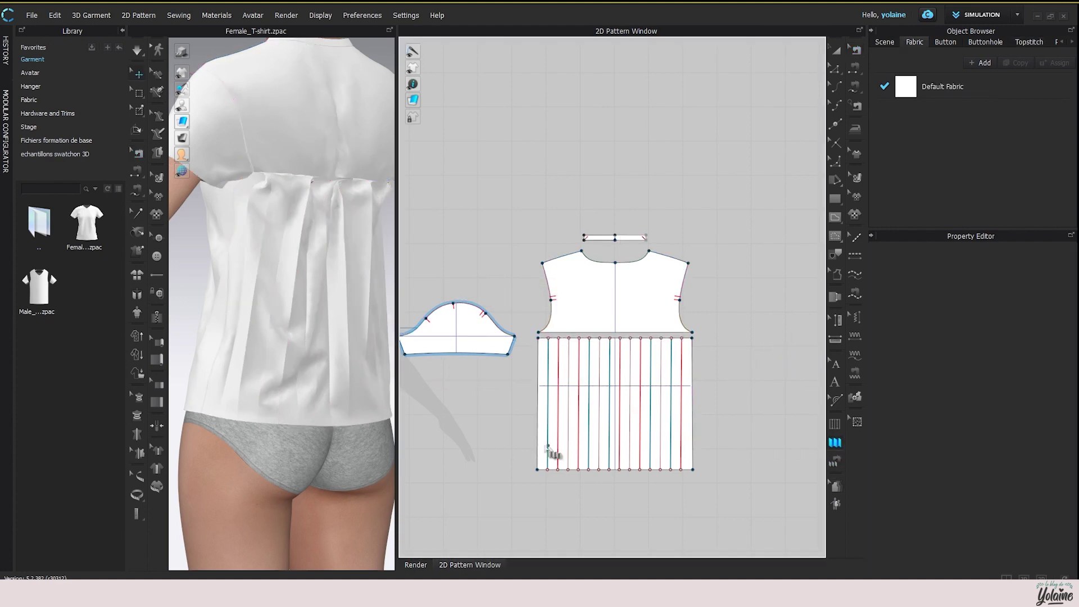
left_click(542, 369)
left_click(687, 369)
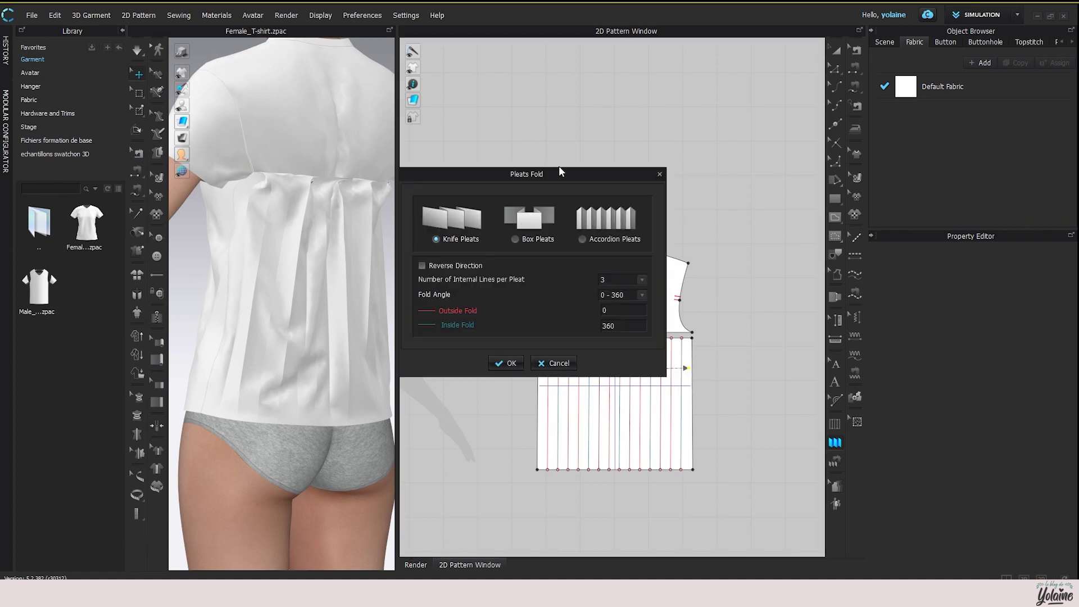
left_click_drag(536, 179, 361, 171)
left_click(433, 231)
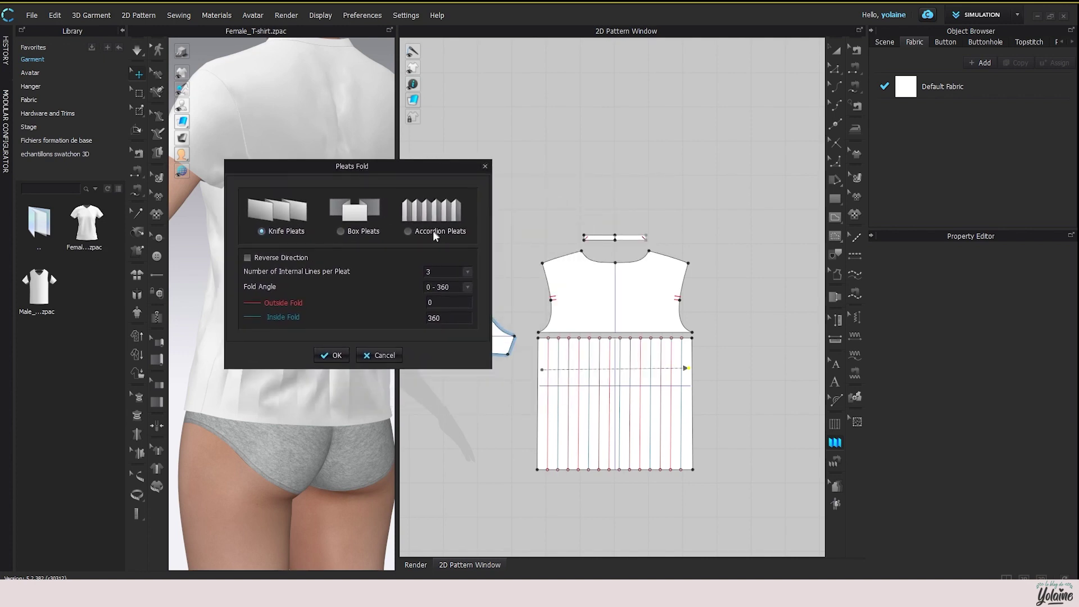
left_click(330, 356)
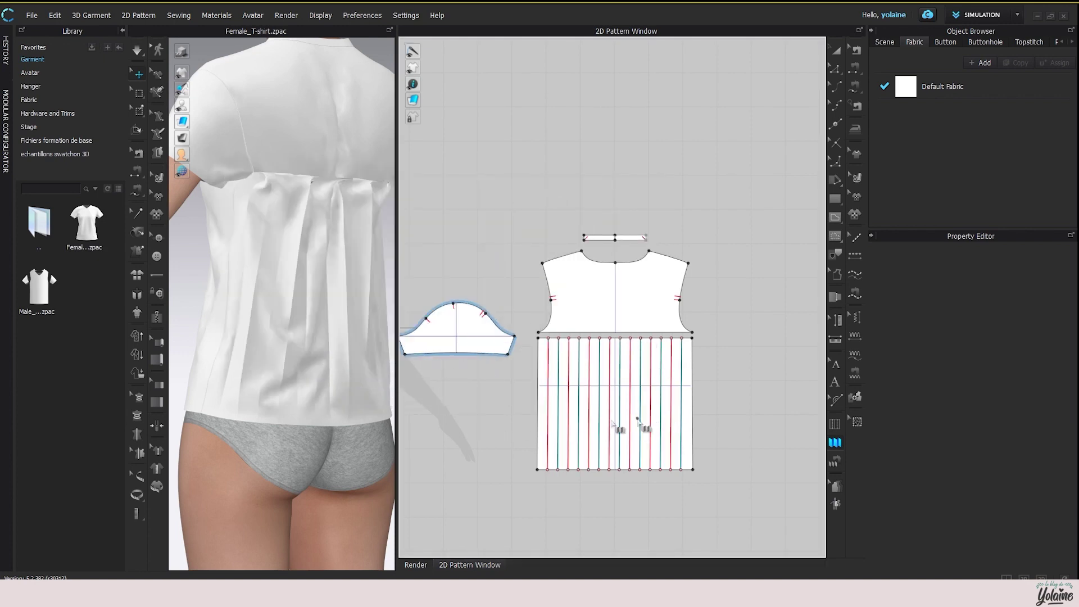
key("space")
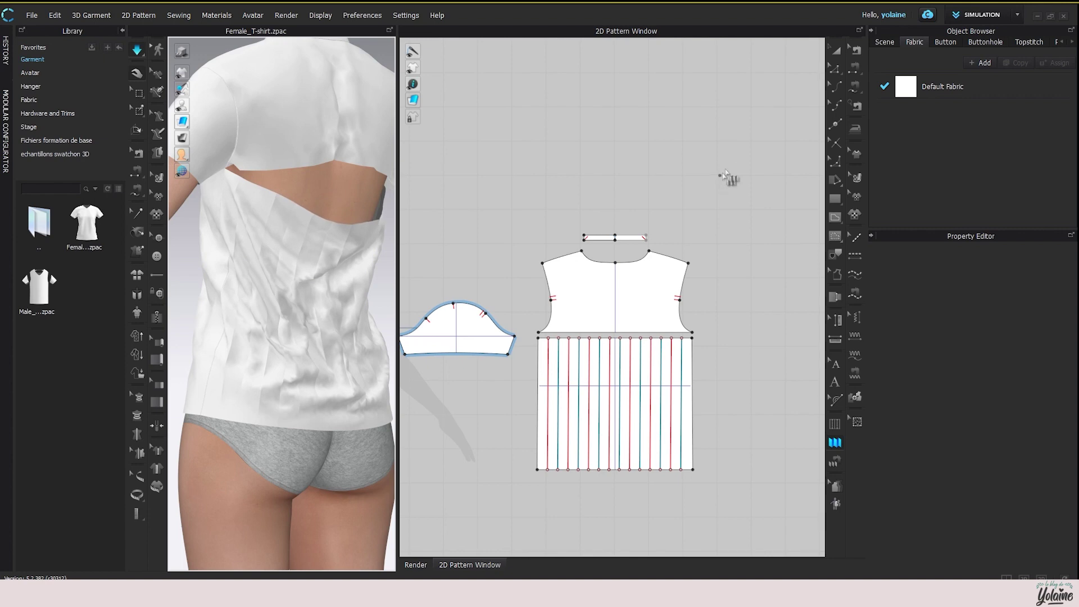
Free-sew the upper back's entire bottom edge to the lower back panel's entire top edge, 45 cm each.
left_click(853, 87)
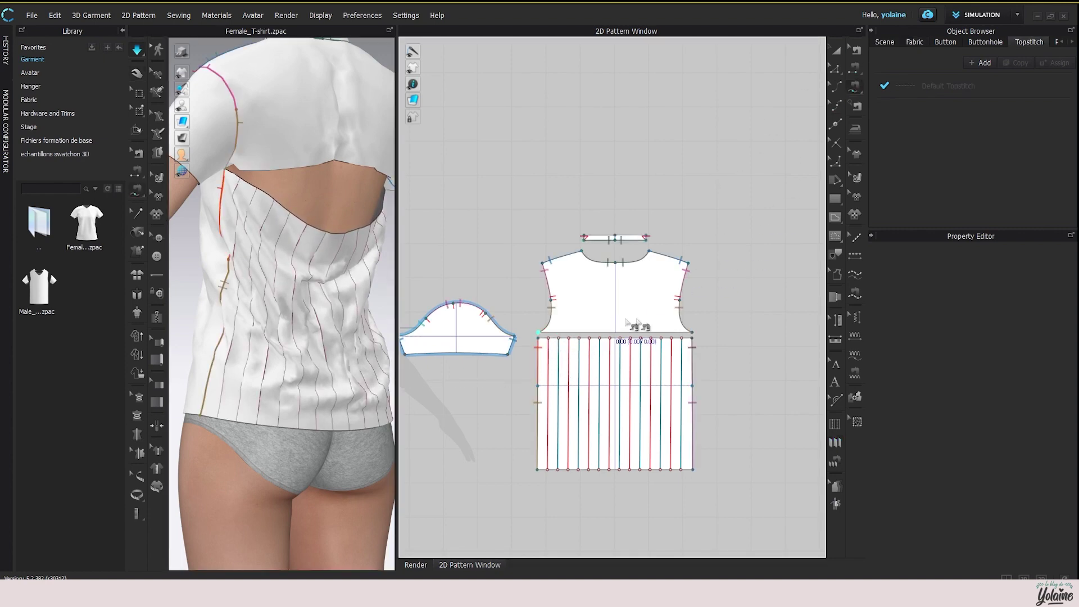
left_click(690, 328)
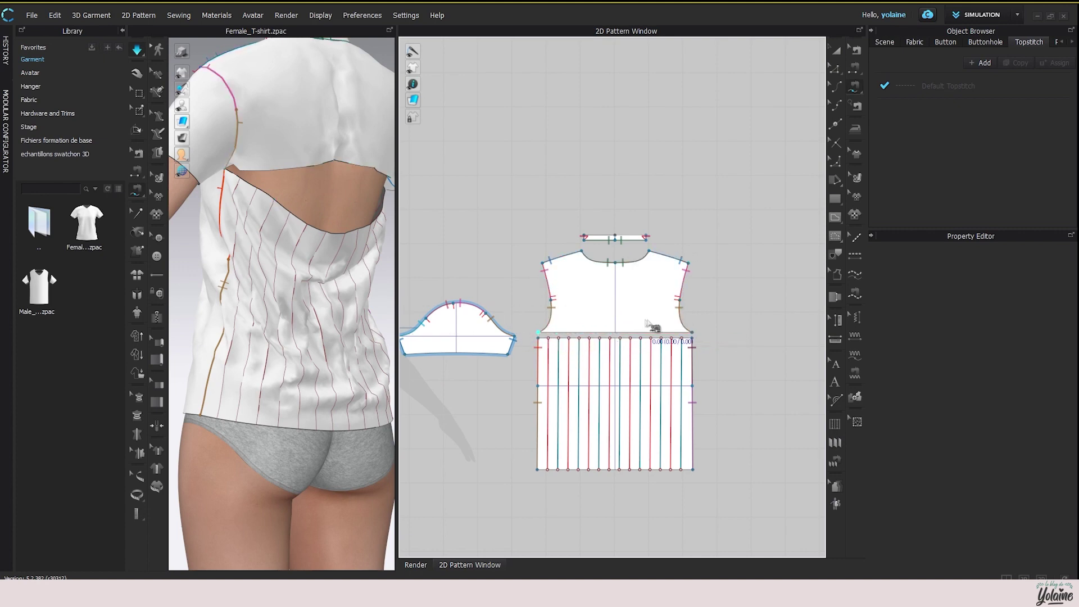
left_click(540, 334)
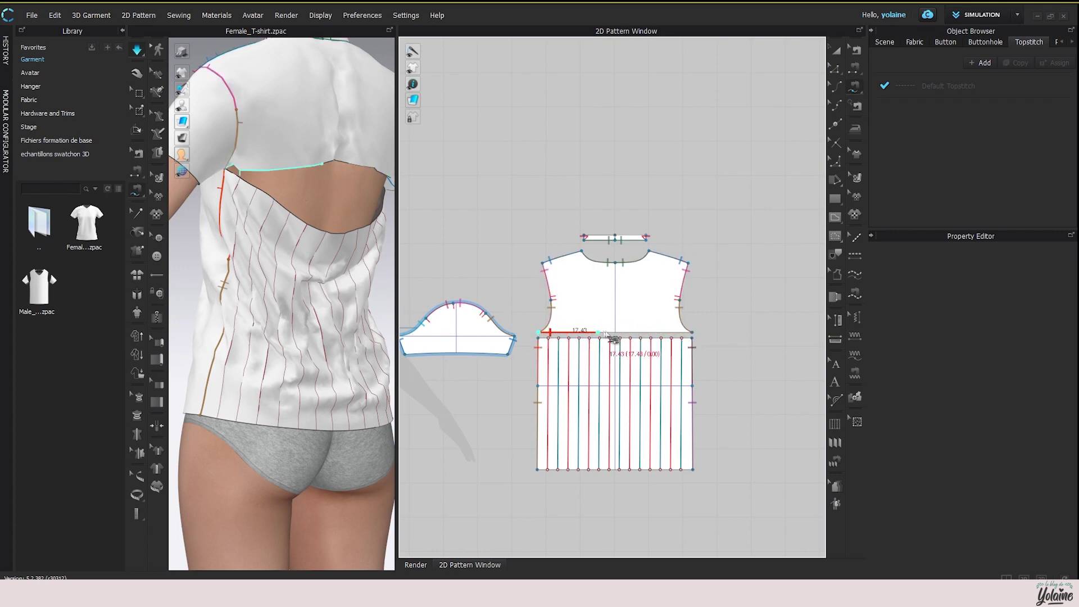
left_click(692, 332)
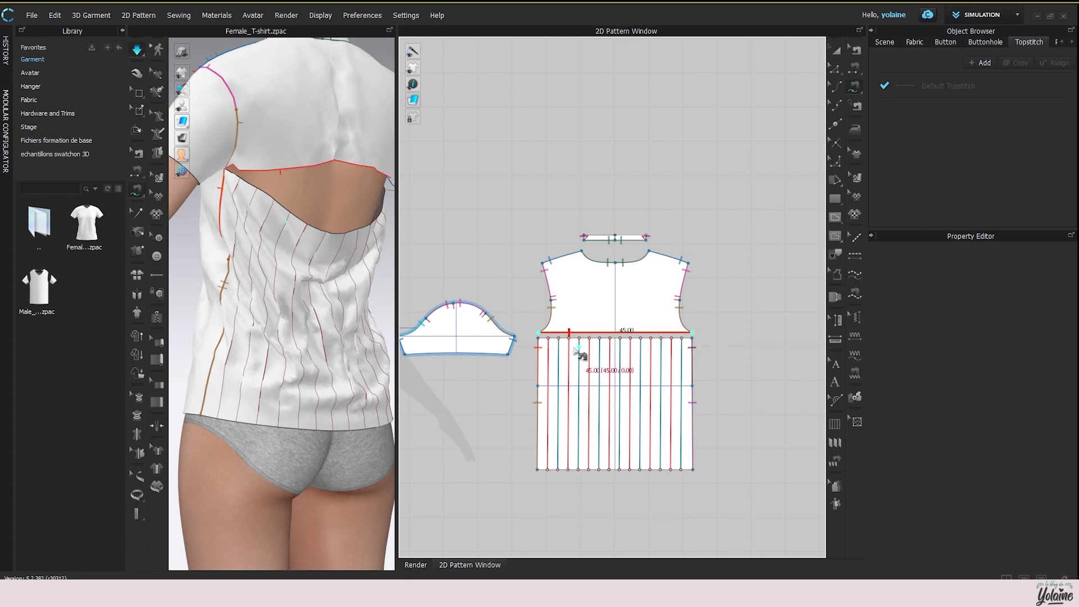
left_click(539, 338)
left_click(692, 337)
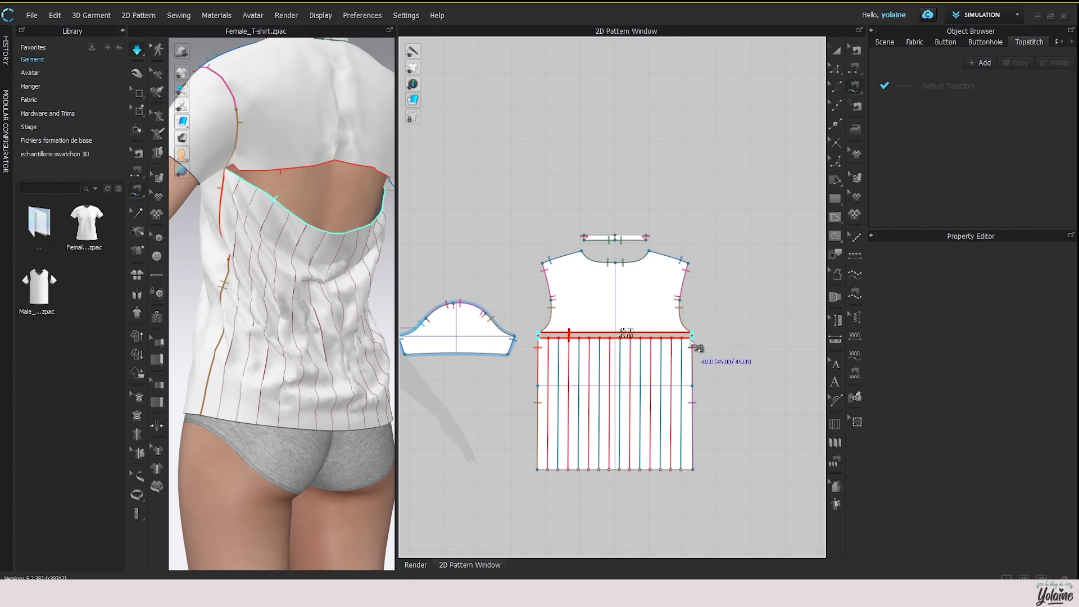
Simulate the garment and tug the accordion-pleated panel and the adjoining front piece on the avatar to settle the folds.
key("space")
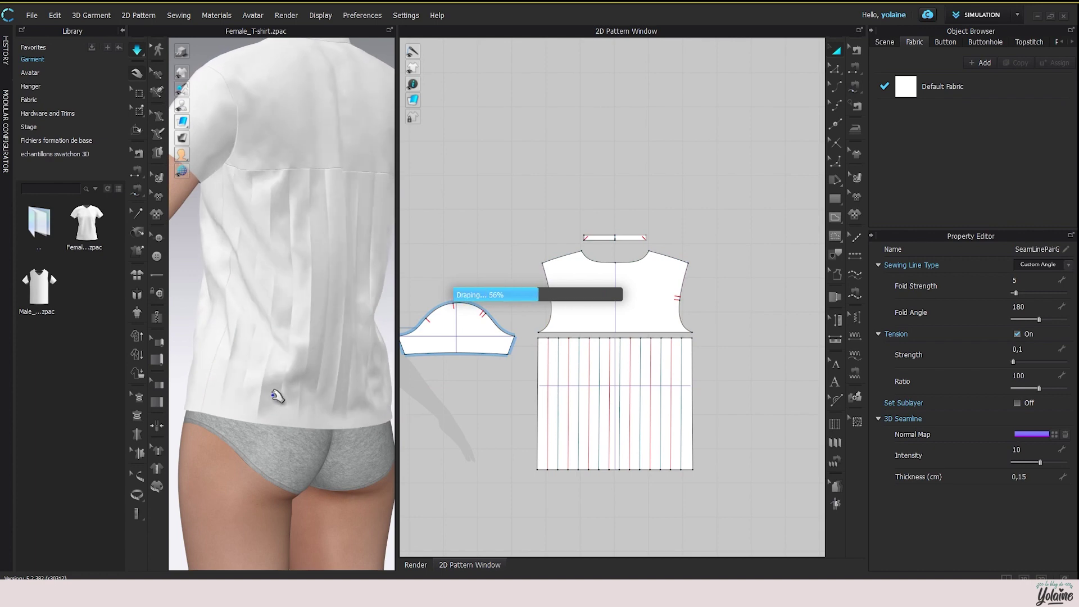
left_click(295, 237)
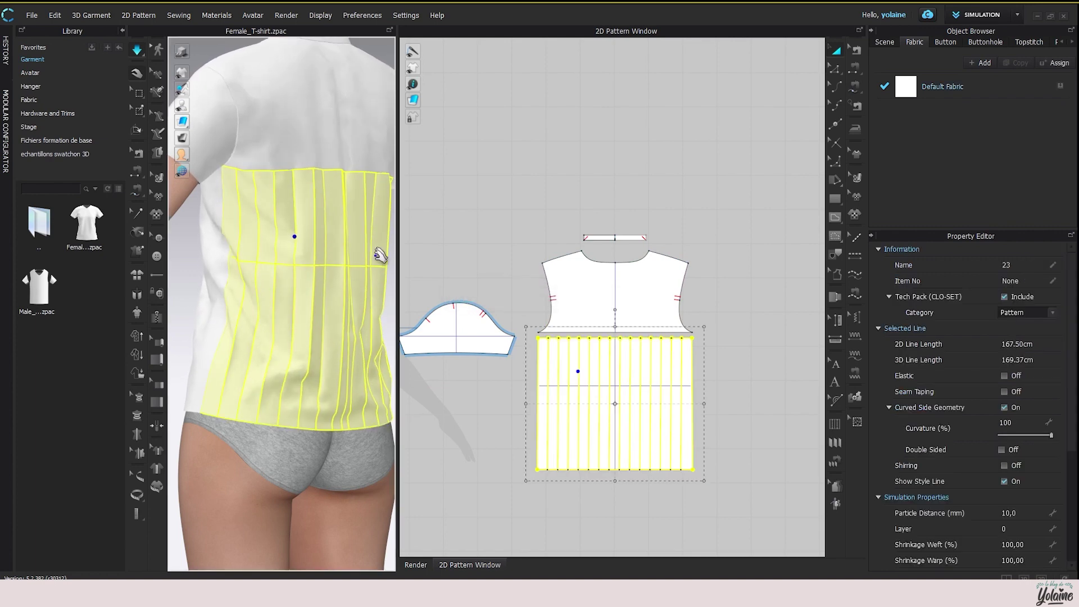
left_click(193, 403)
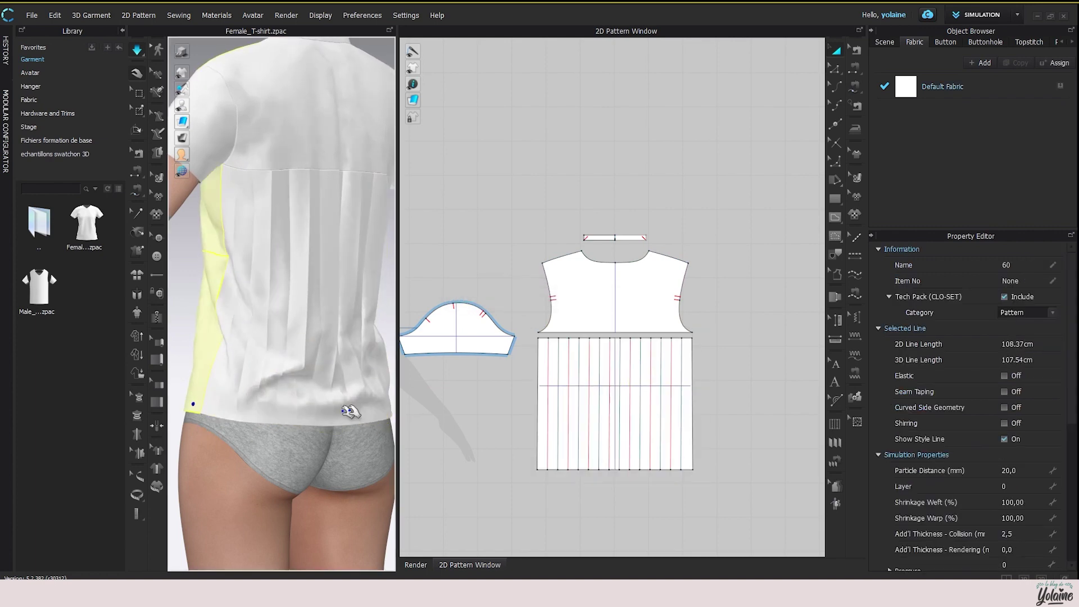
right_click(395, 411)
key("Escape")
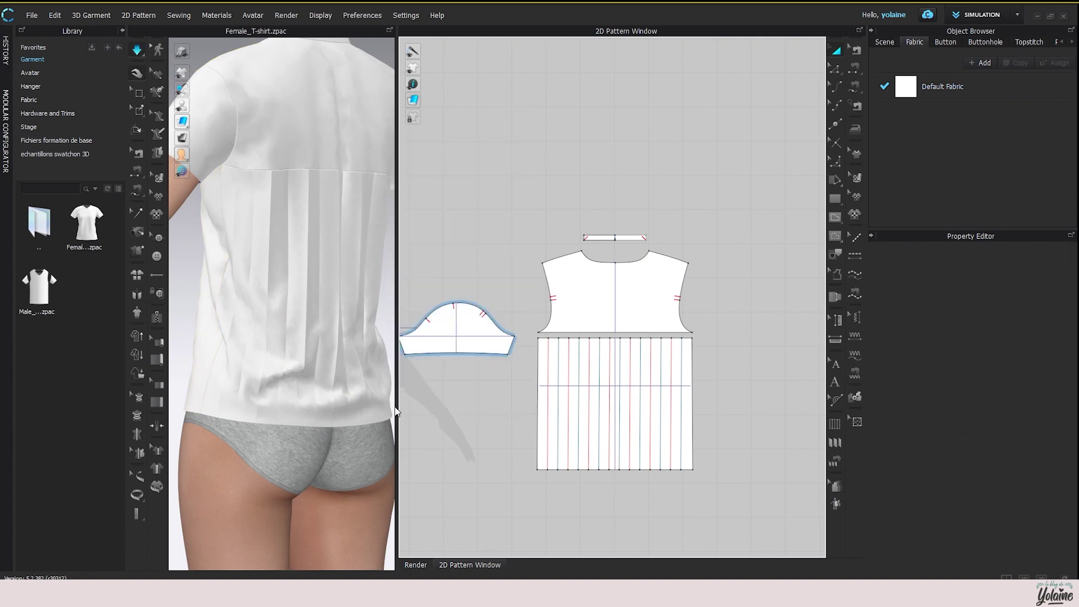
Widen the 3D window and examine the seams joining the V-neck bands to the T-shirt's front piece in both views.
left_click_drag(397, 405, 501, 404)
right_click_drag(484, 360, 392, 336)
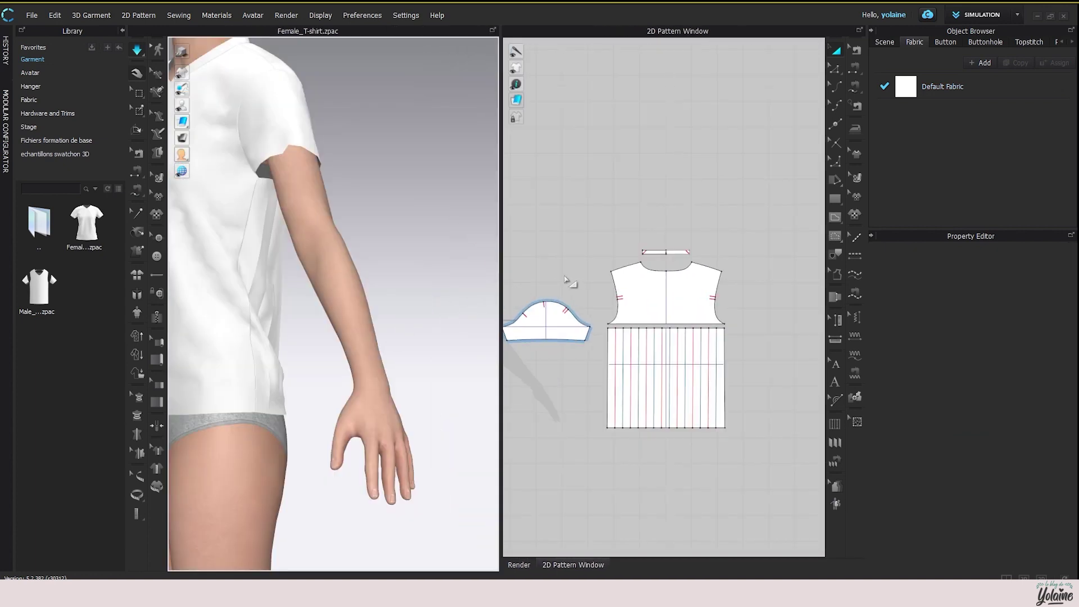
scroll(567, 279, "up", 2)
left_click(137, 131)
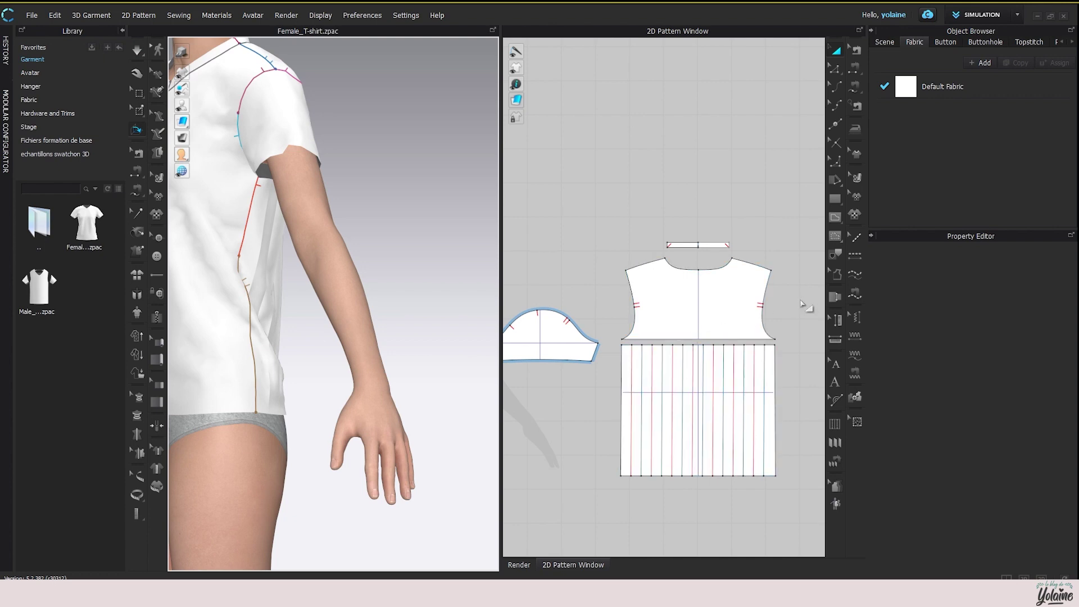
right_click_drag(543, 265, 686, 261)
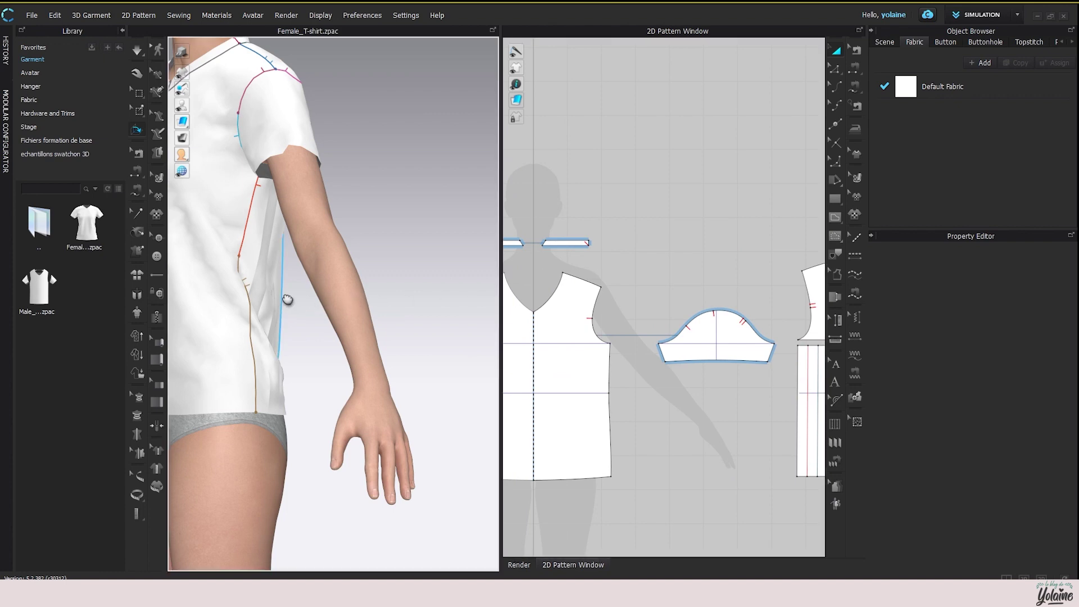
right_click_drag(287, 301, 373, 318)
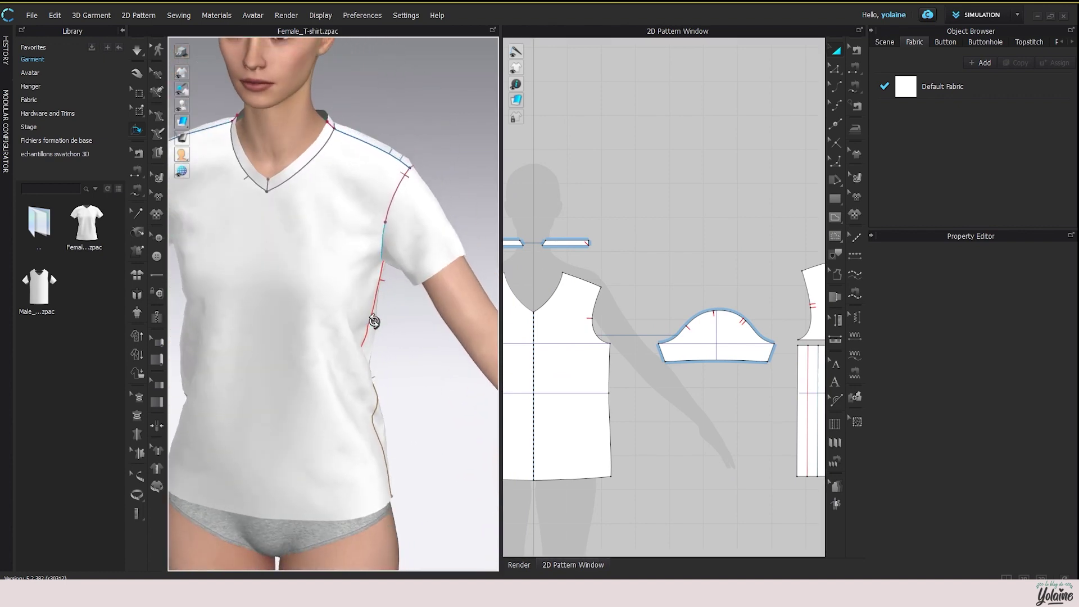
left_click(855, 50)
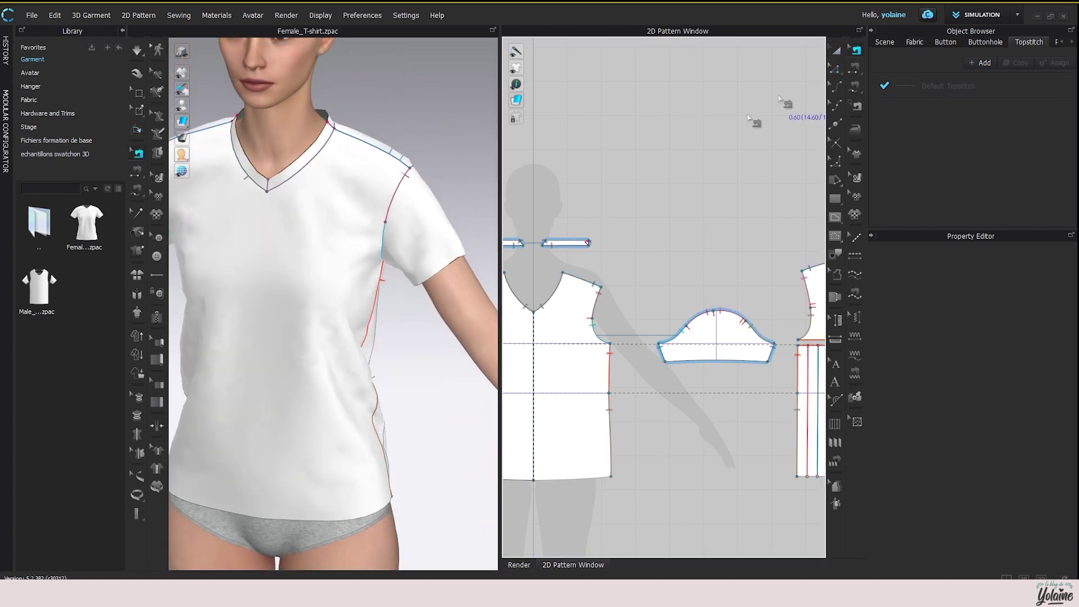
scroll(549, 282, "up", 5)
left_click(669, 213)
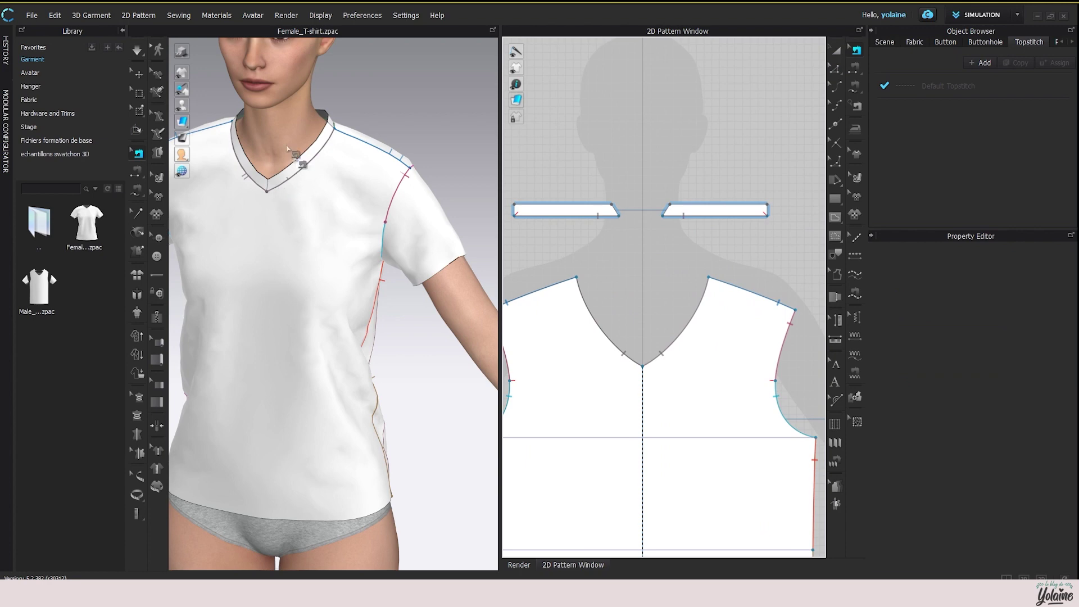
left_click(137, 52)
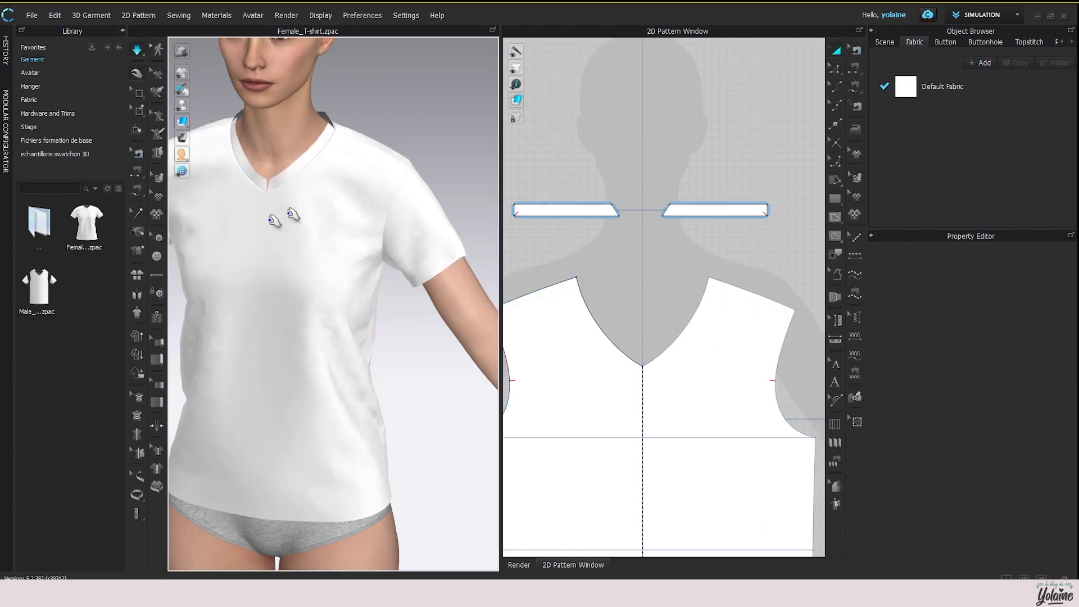
Try folding the neckband half on the wearer's left outward over the front piece to a fold angle of 307, and simulate.
left_click(140, 131)
right_click_drag(256, 205, 309, 194)
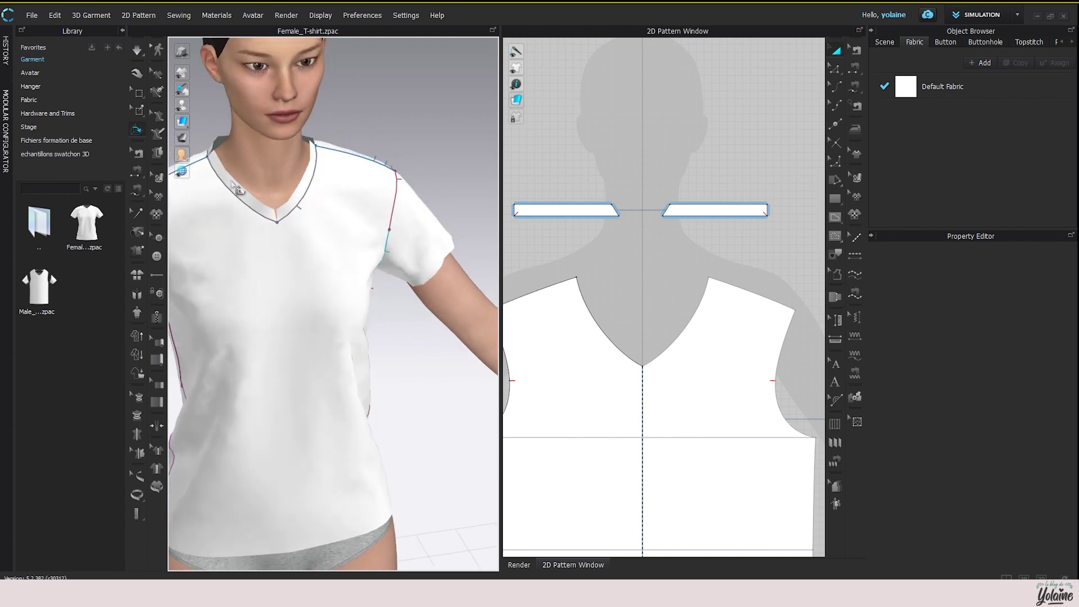
left_click(309, 194)
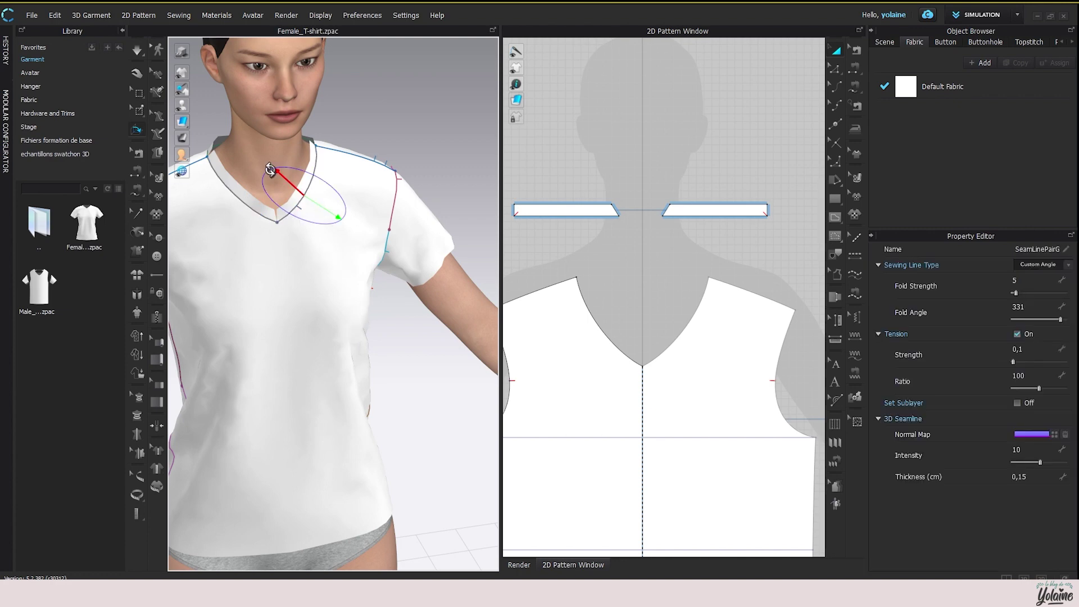
left_click_drag(278, 172, 337, 197)
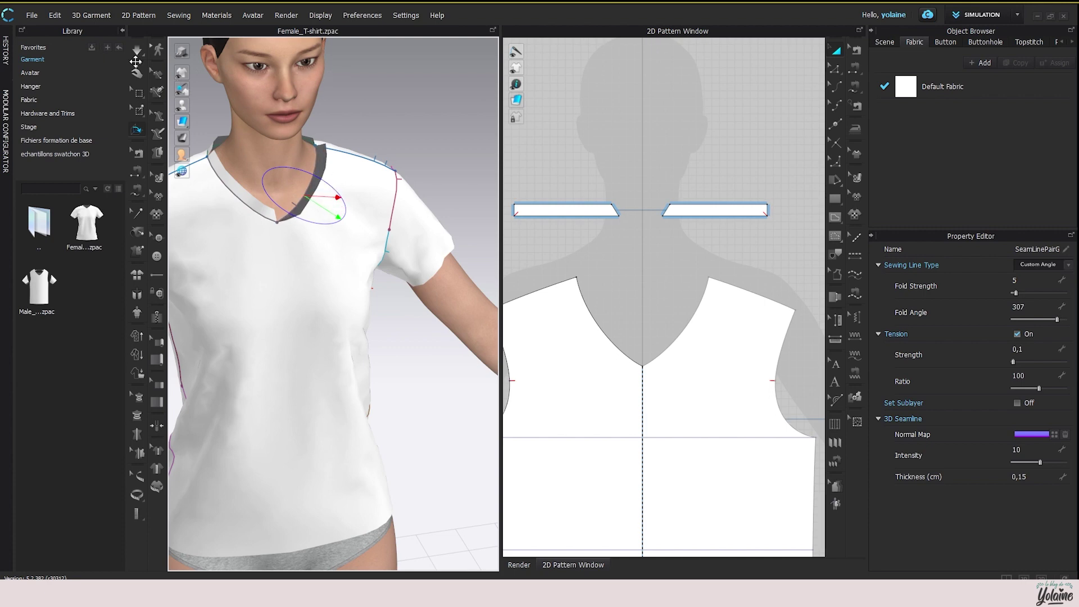
left_click(140, 52)
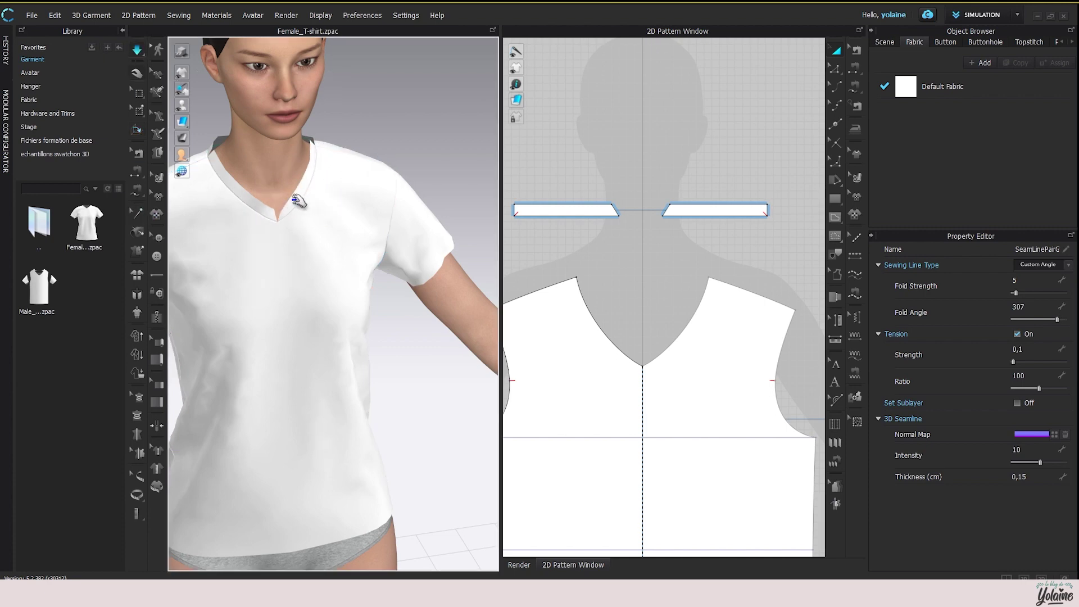
Try folding the wearer's left neckband half outward again, to a fold angle of 356, and rerun the simulation.
left_click(136, 129)
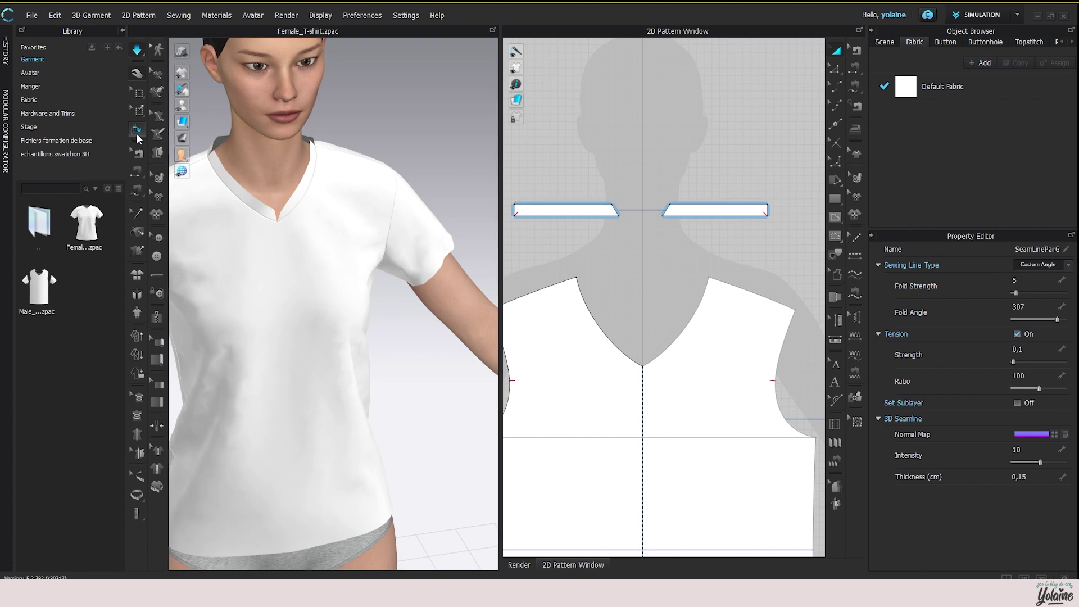
left_click(291, 205)
right_click_drag(350, 198, 394, 219)
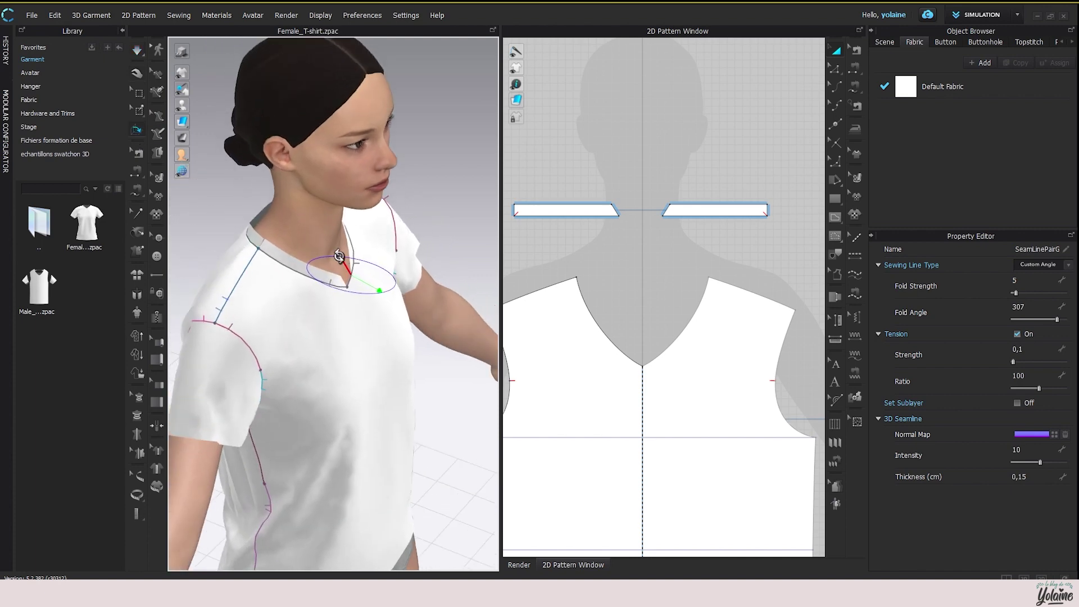
left_click_drag(339, 256, 397, 298)
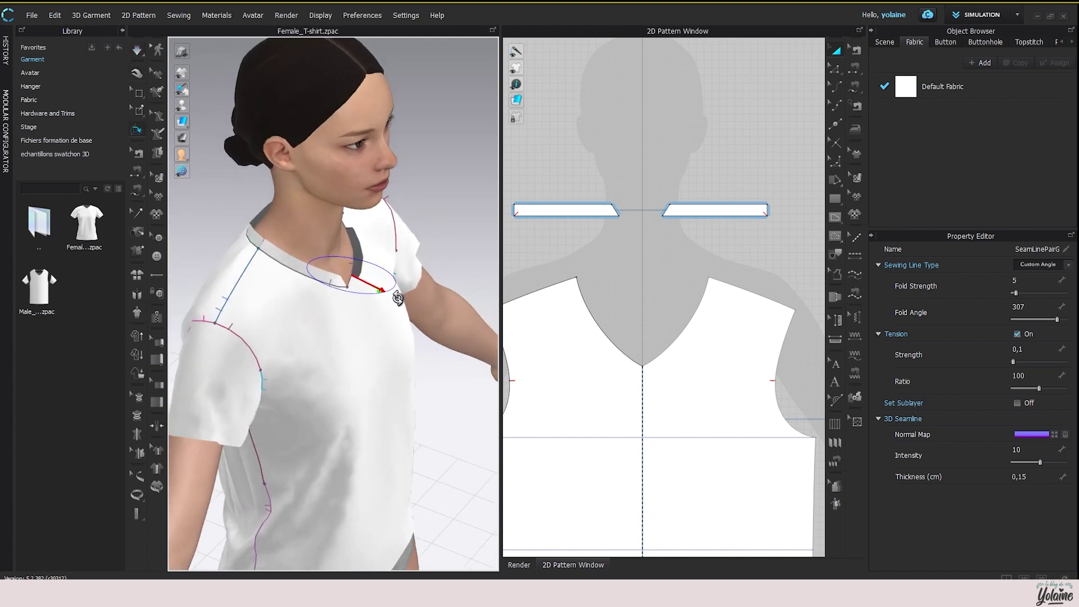
left_click(137, 49)
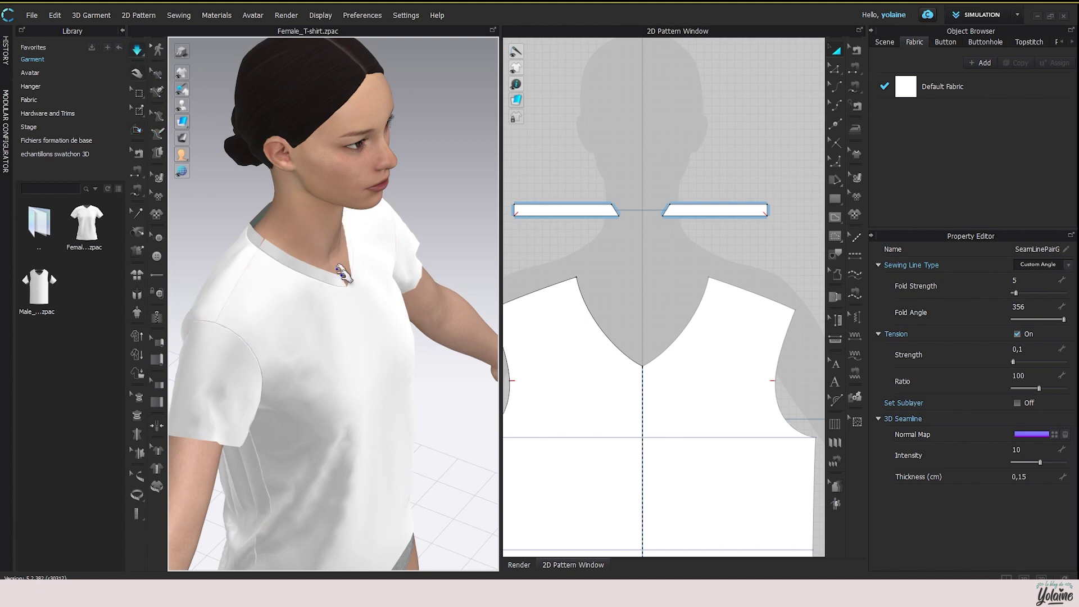
Stop the simulation and turn off Tension for the seam joining the wearer's left neckband half to the neckline.
right_click_drag(343, 274, 354, 306)
scroll(313, 169, "up", 3)
key("space")
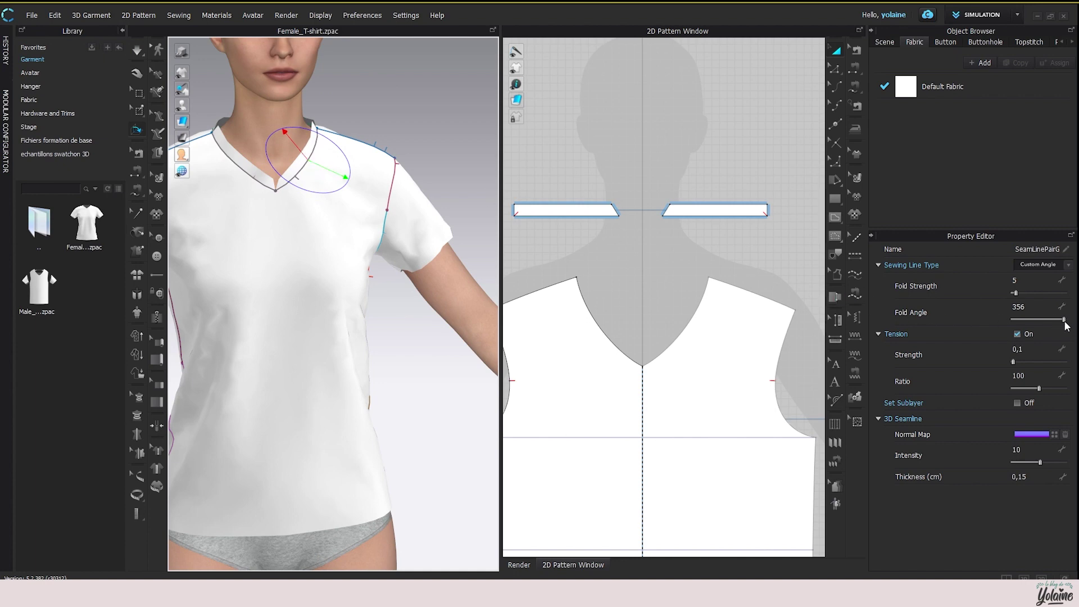
left_click(1016, 334)
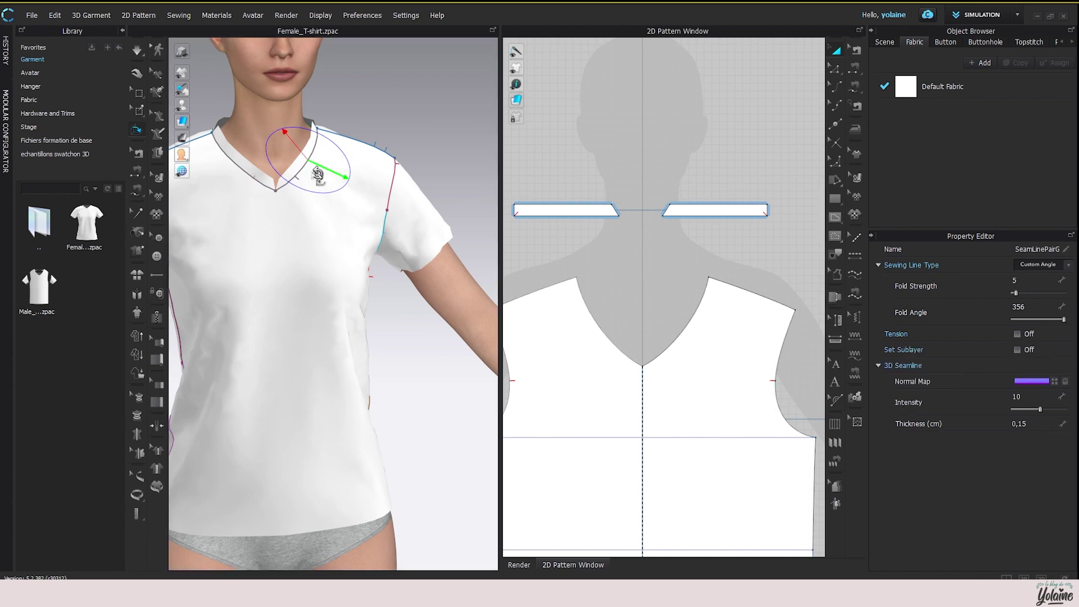
Flip the wearer's left neckband half outward onto the front piece, set its seam's Fold Angle to 0, and simulate.
left_click_drag(287, 132, 348, 175)
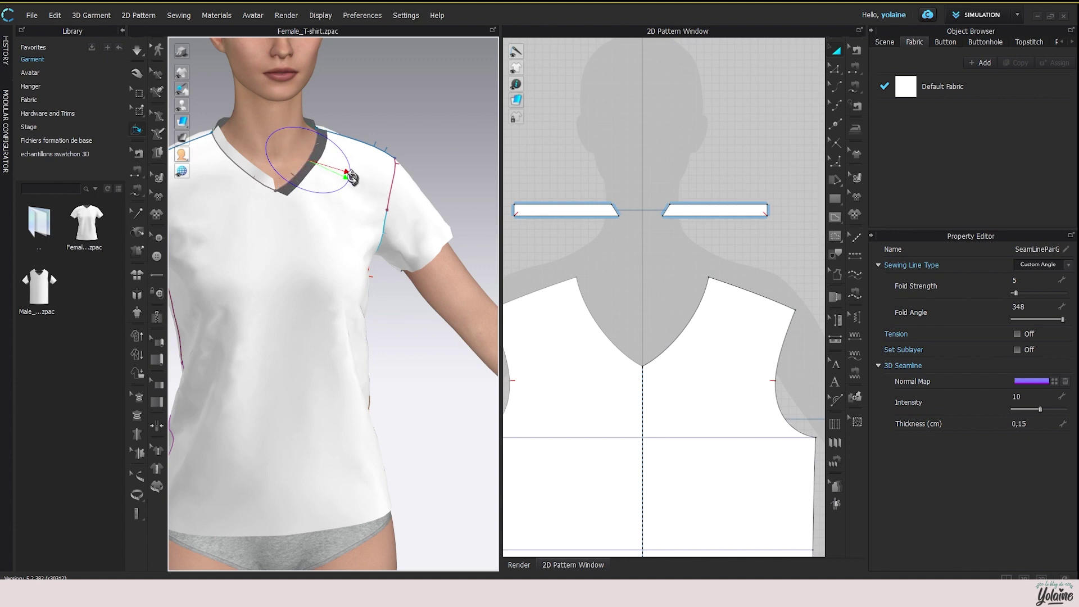
mouse_move(345, 174)
left_mouse_down()
mouse_move(342, 190)
mouse_move(347, 170)
left_mouse_up()
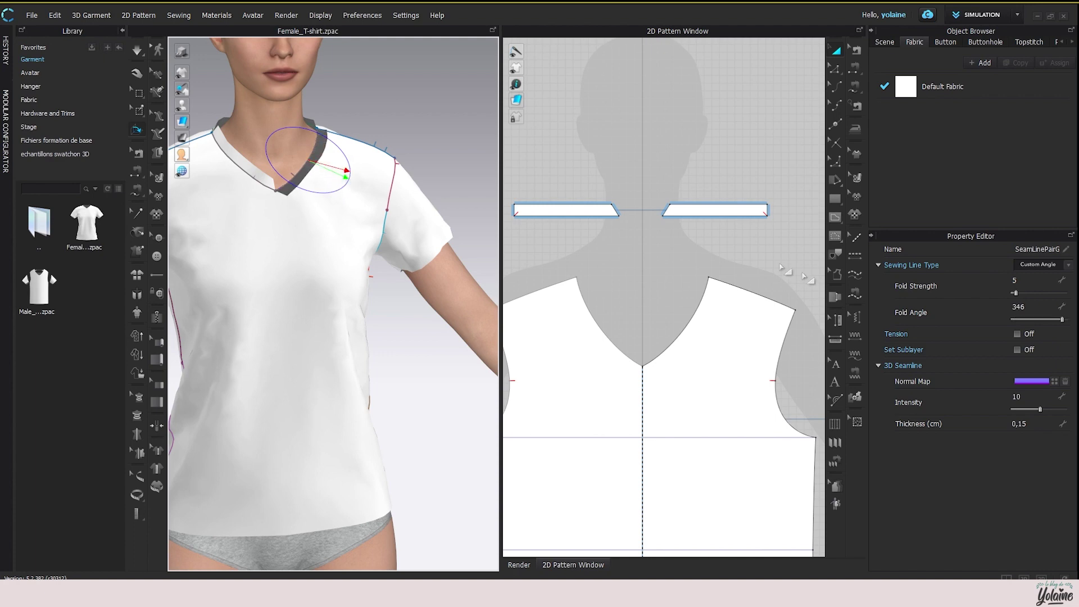
left_click(1066, 323)
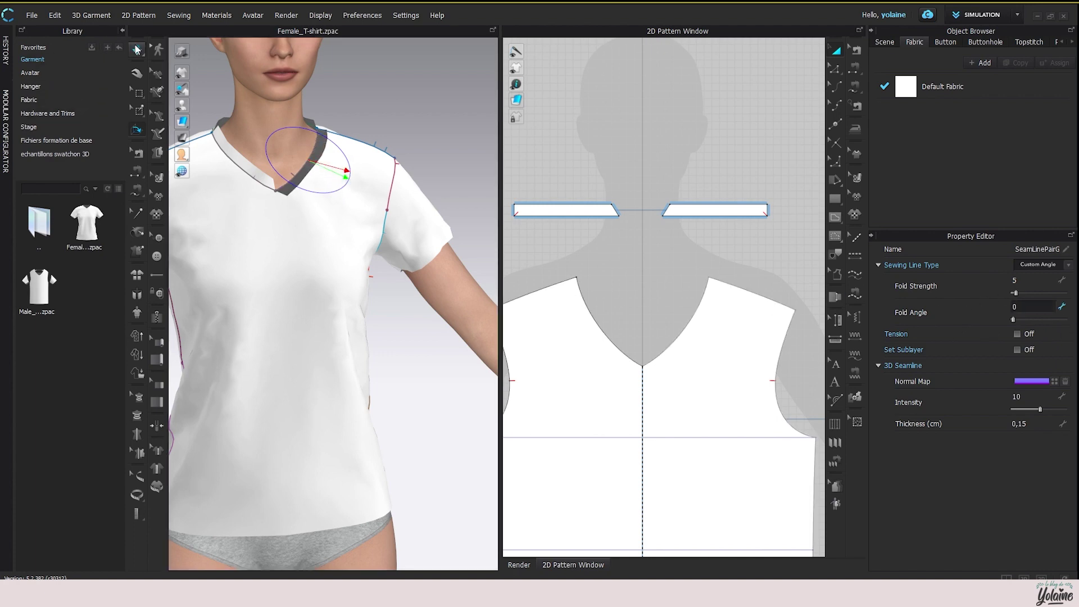
left_click(137, 50)
right_click_drag(465, 192, 415, 205)
right_click_drag(335, 197, 281, 217)
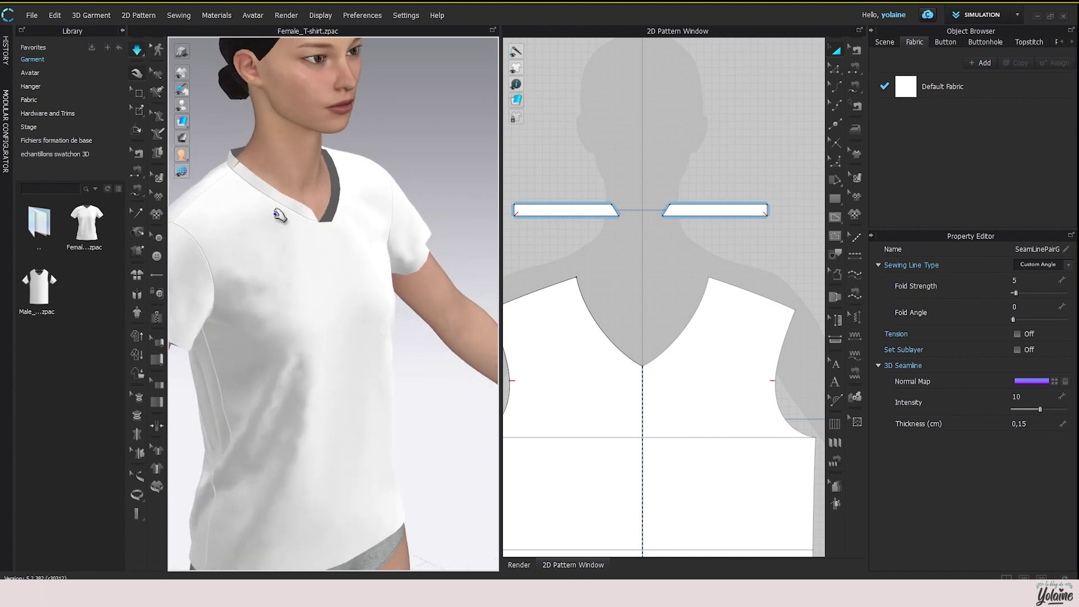
Fold the wearer's right neckband half outward onto the front piece, set its seam's Fold Angle to 0, and simulate.
left_click(137, 130)
left_click(290, 213)
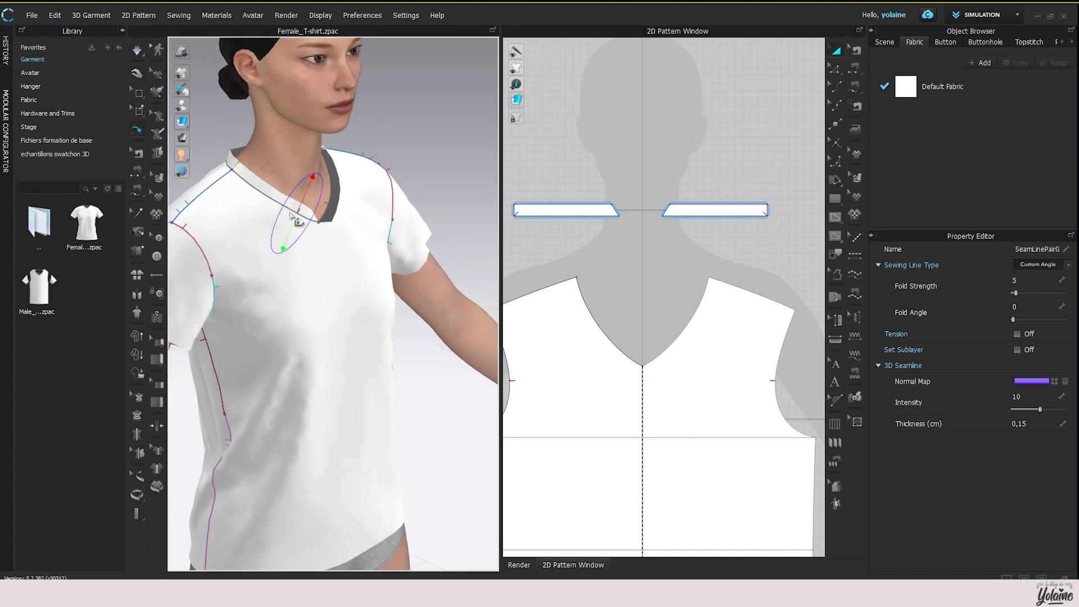
left_click_drag(311, 184, 278, 248)
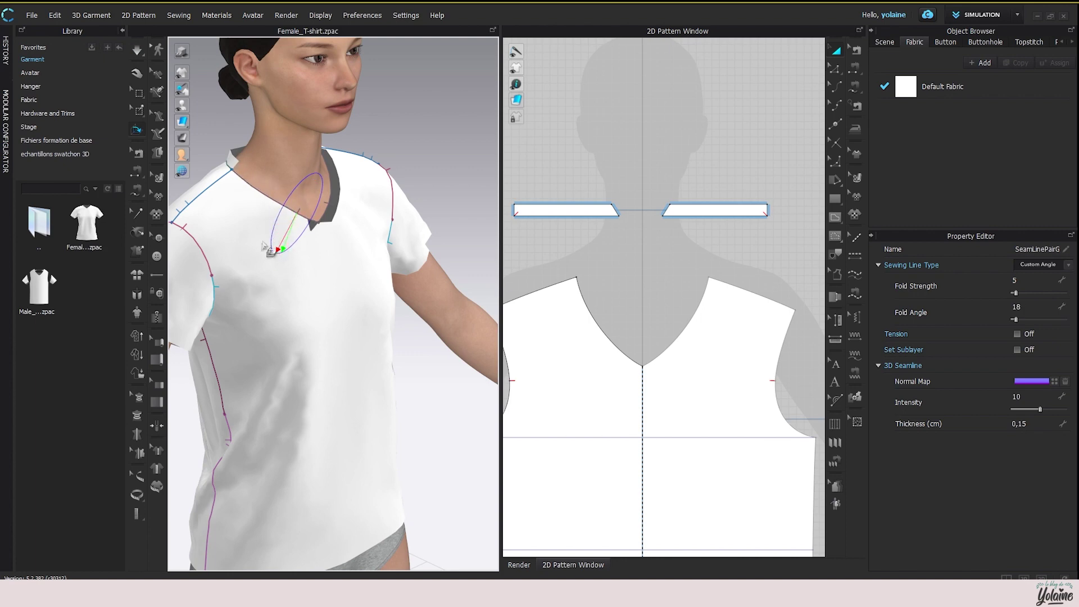
right_click_drag(266, 248, 337, 225)
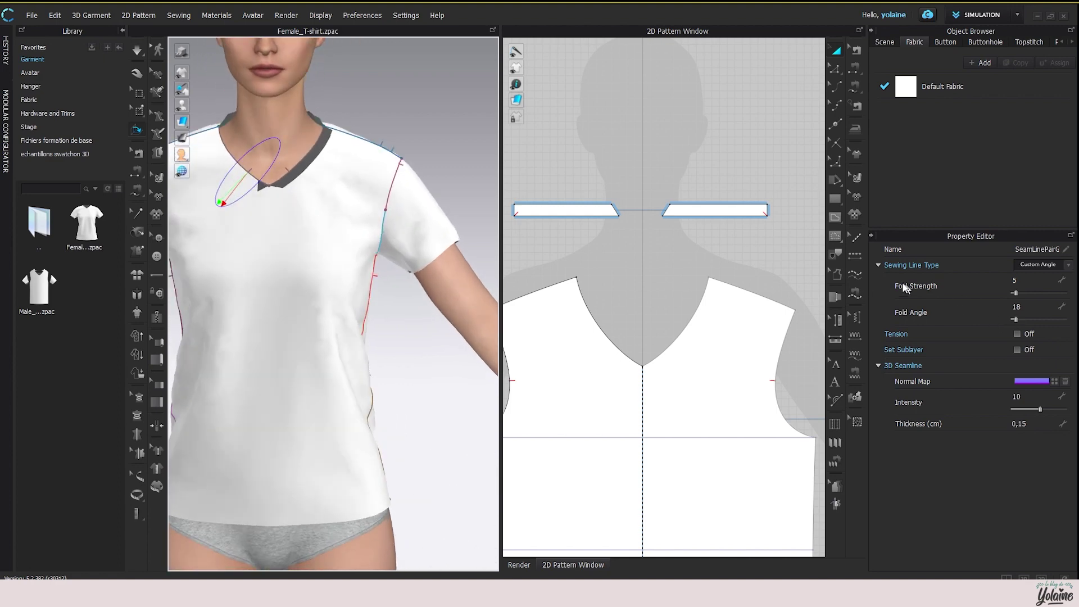
left_click(1035, 308)
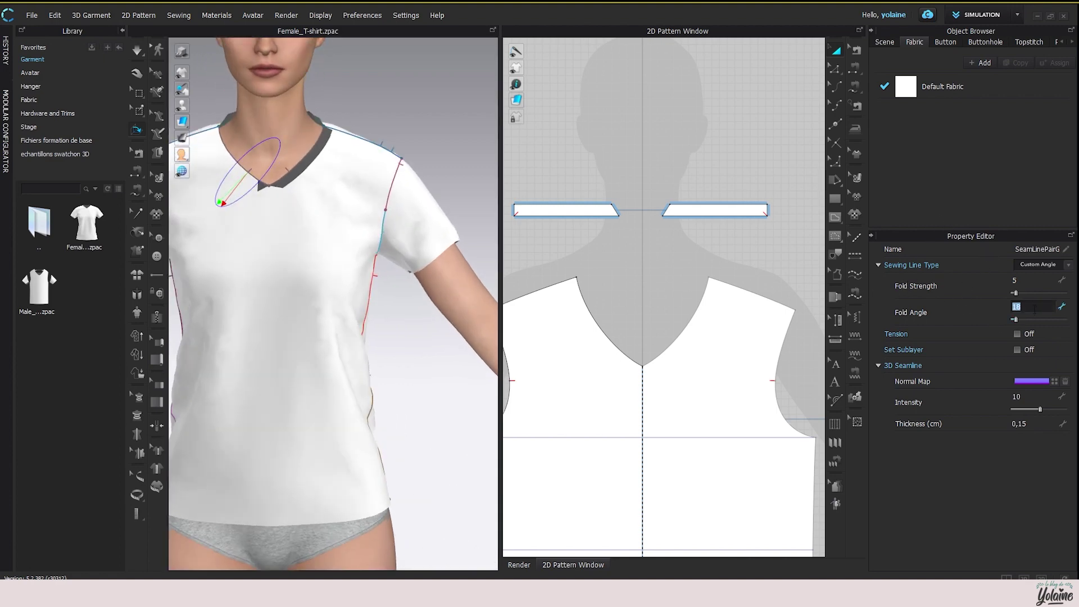
key("Return")
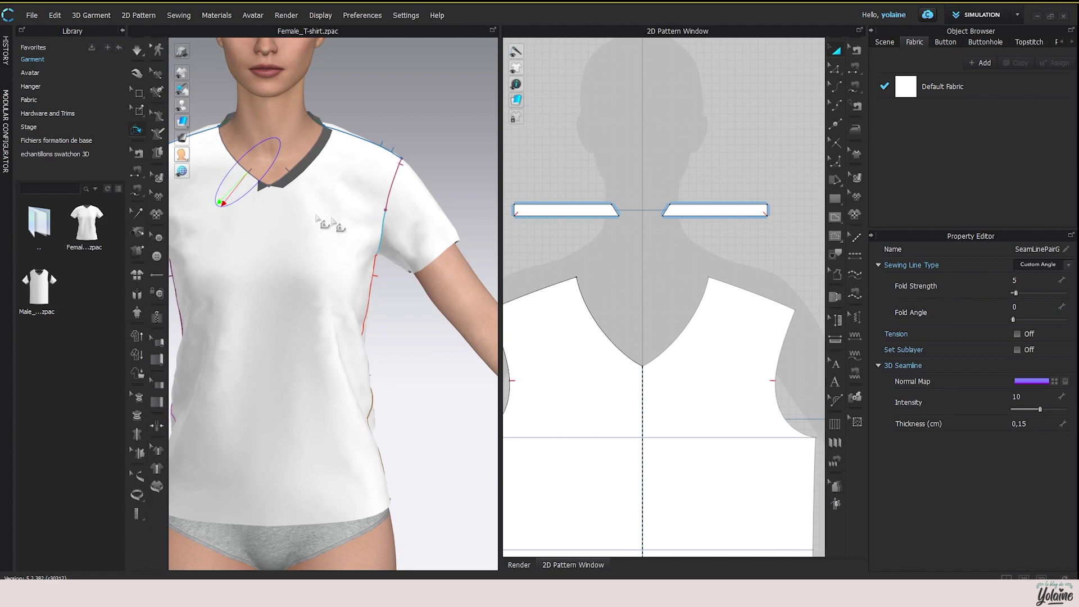
left_click(136, 50)
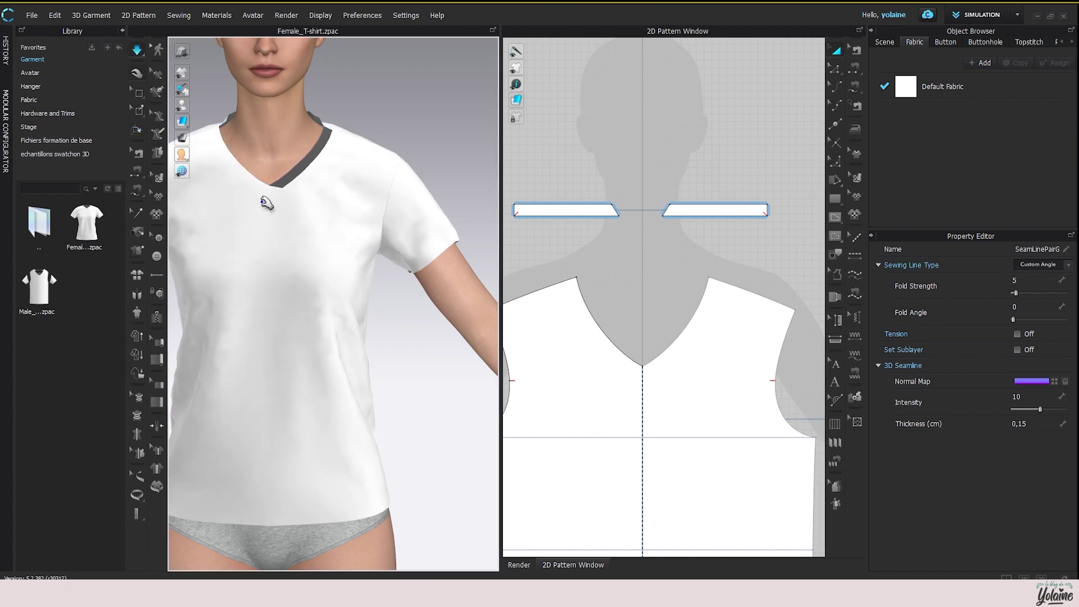
Tug the two neckband halves on the avatar while the simulation runs to settle them around the V-neckline.
right_click_drag(265, 171, 244, 272)
left_click(243, 272)
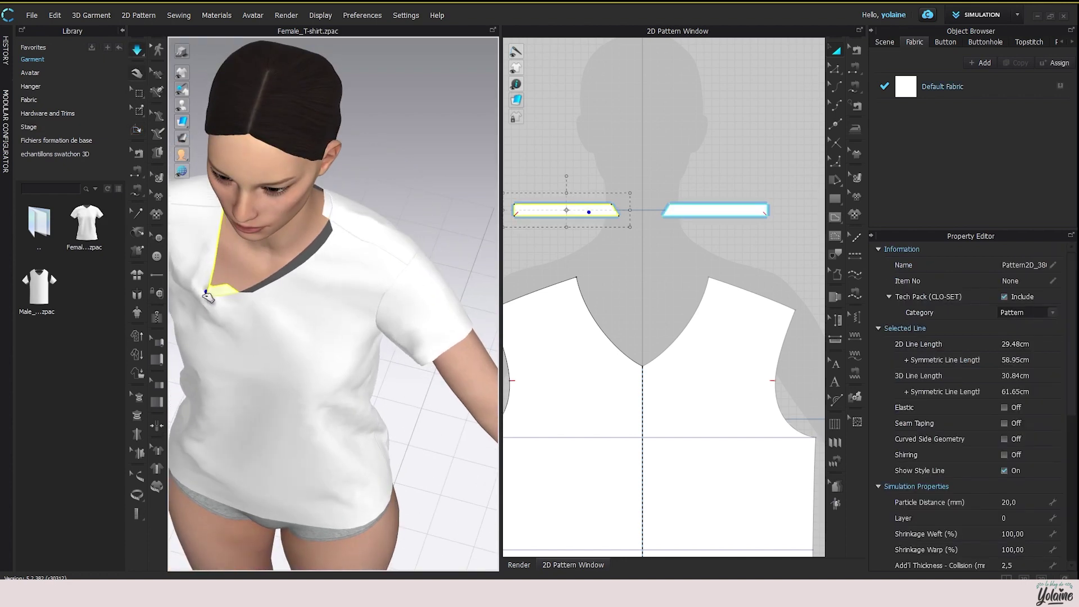
left_click(298, 260)
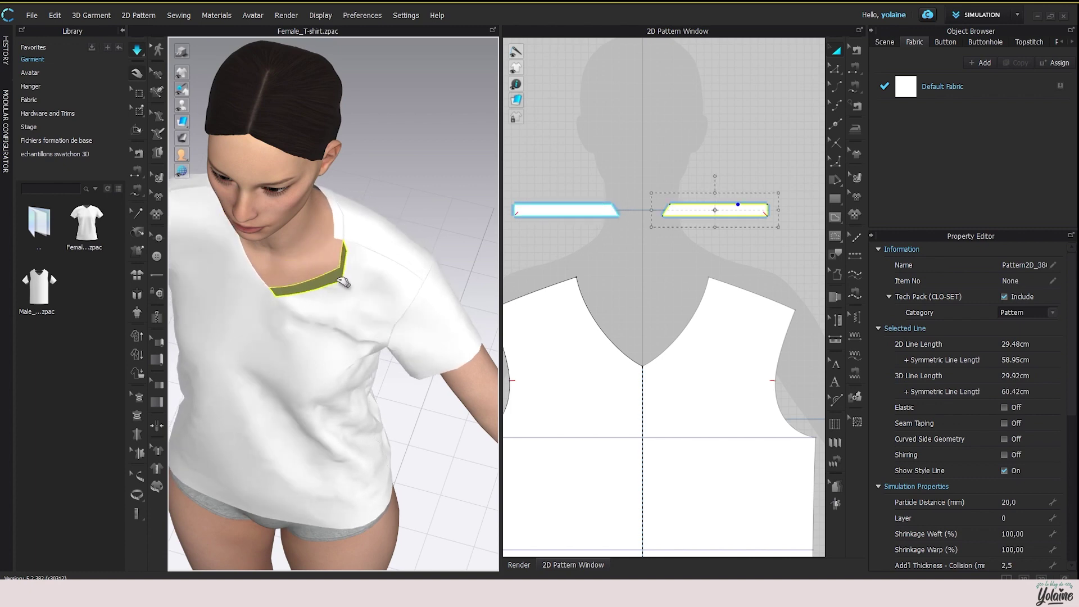
right_click_drag(331, 274, 404, 238)
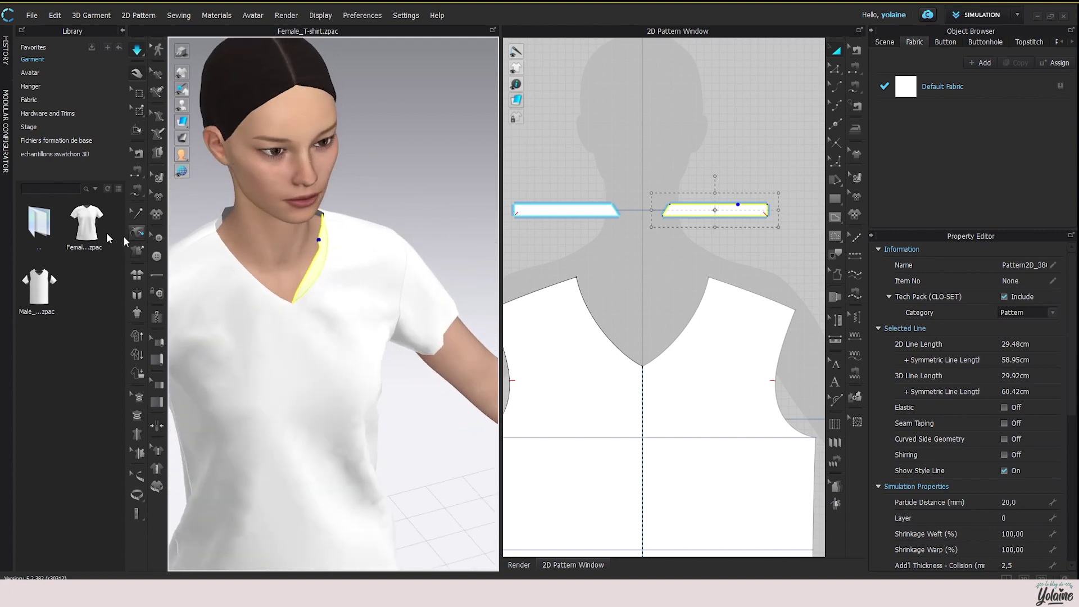
Refold the wearer's left neckband half outward to a fold angle of 285, and settle it by simulating and tugging the band and front piece.
left_click(136, 128)
left_click(314, 281)
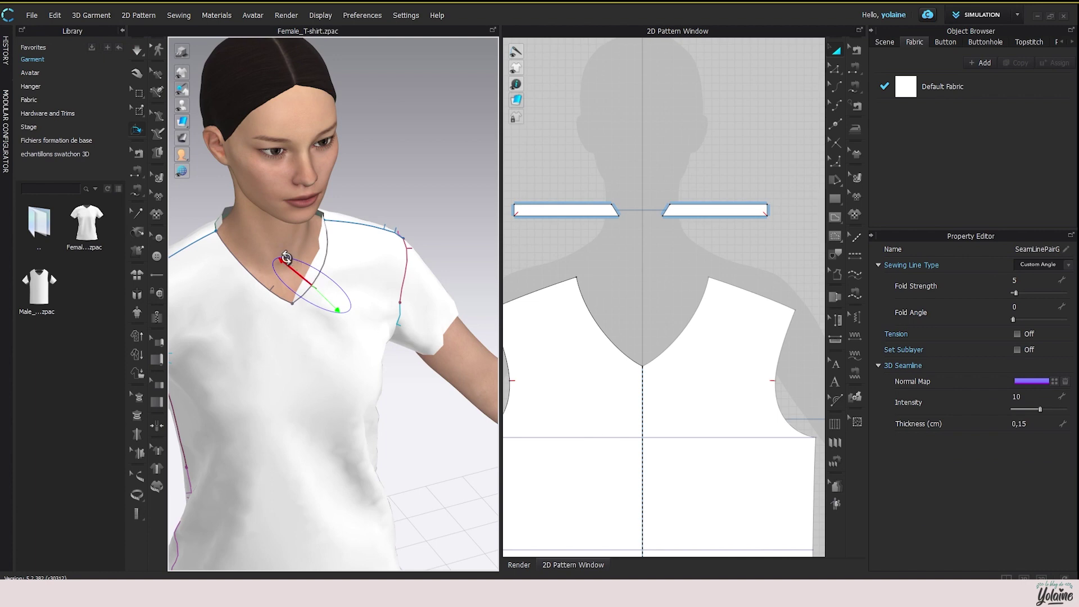
left_click_drag(286, 257, 361, 303)
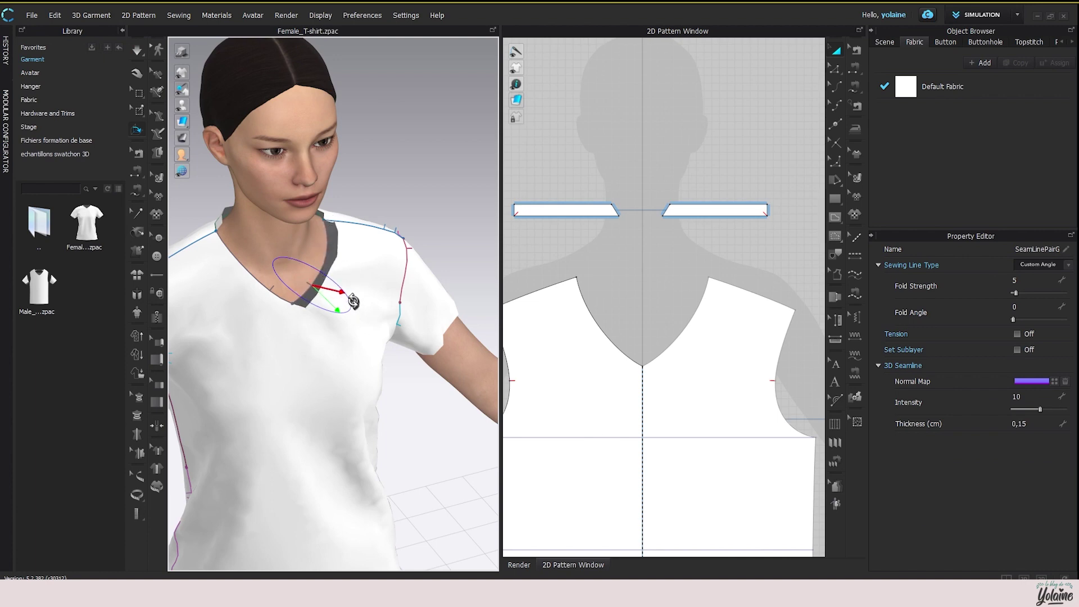
left_click(139, 53)
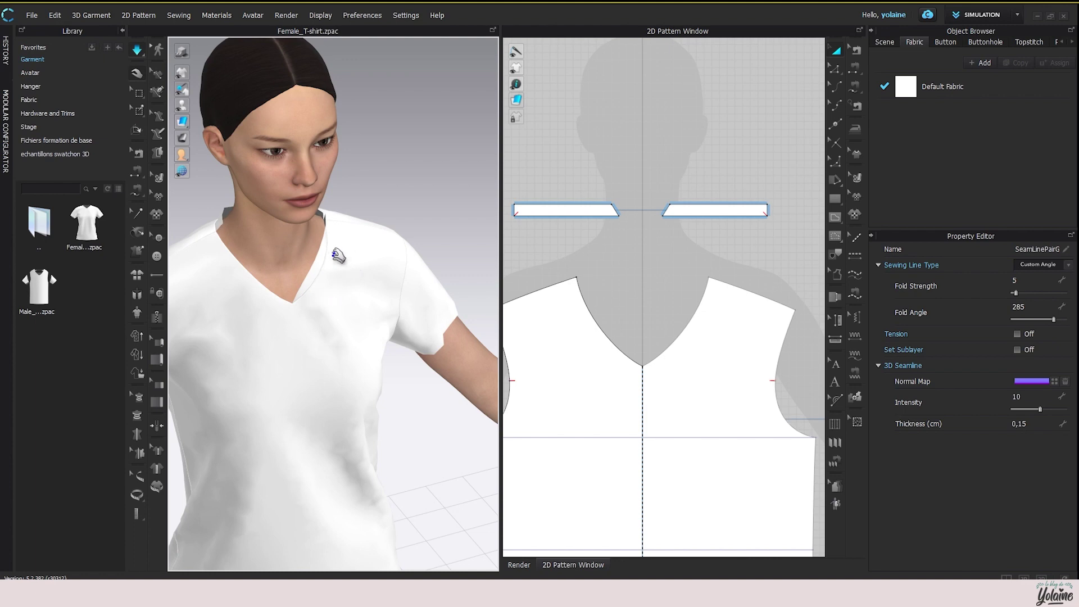
left_click(306, 259)
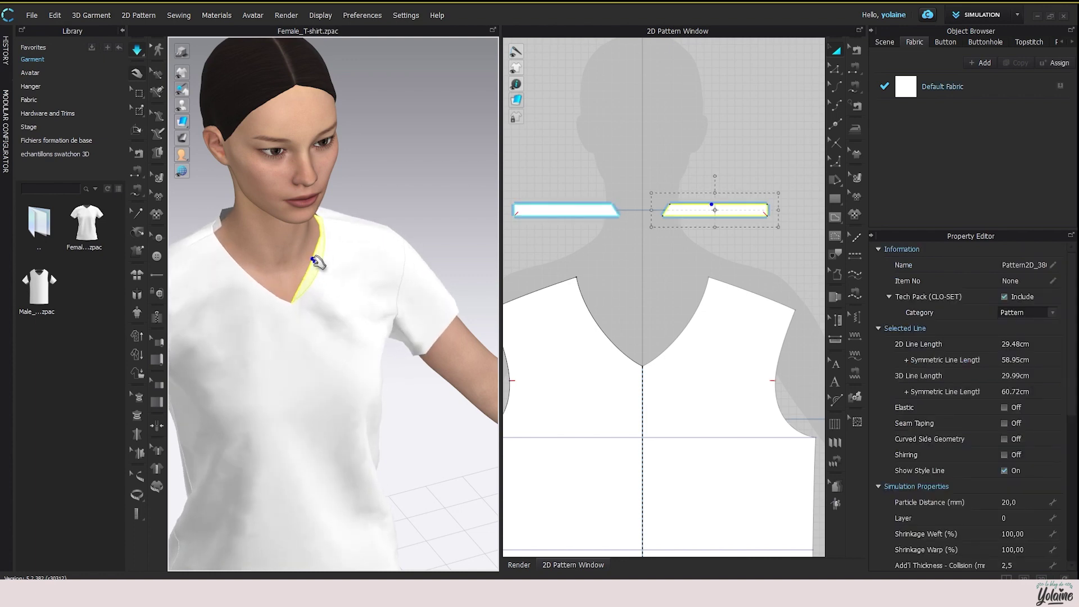
left_click(217, 337)
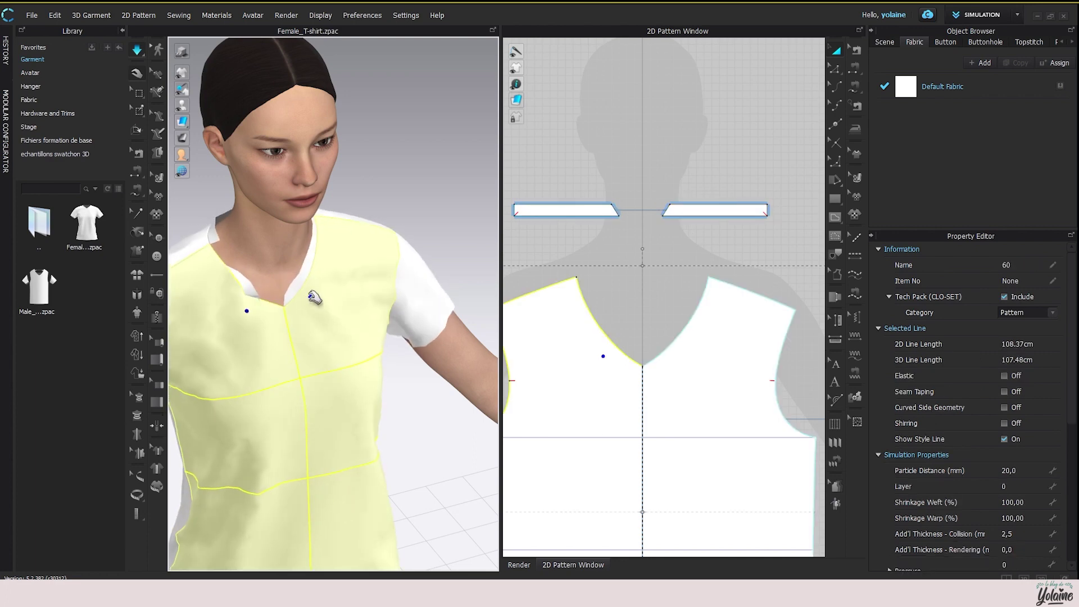
Tug the wearer's right neckband half and the front piece during simulation until the band lies flat along the V-neckline.
left_click(244, 295)
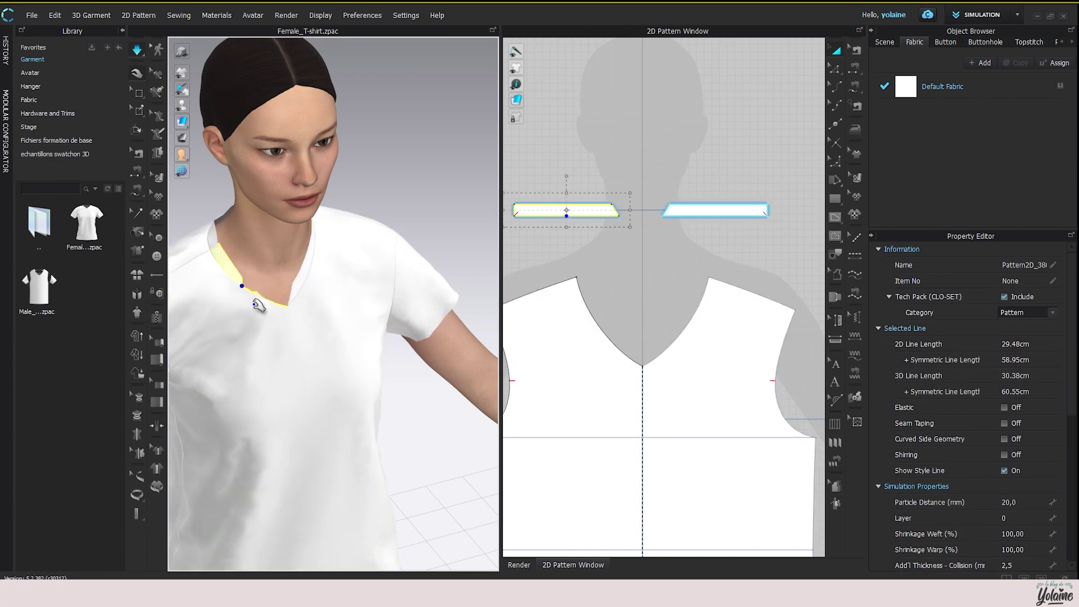
left_click_drag(240, 279, 189, 408)
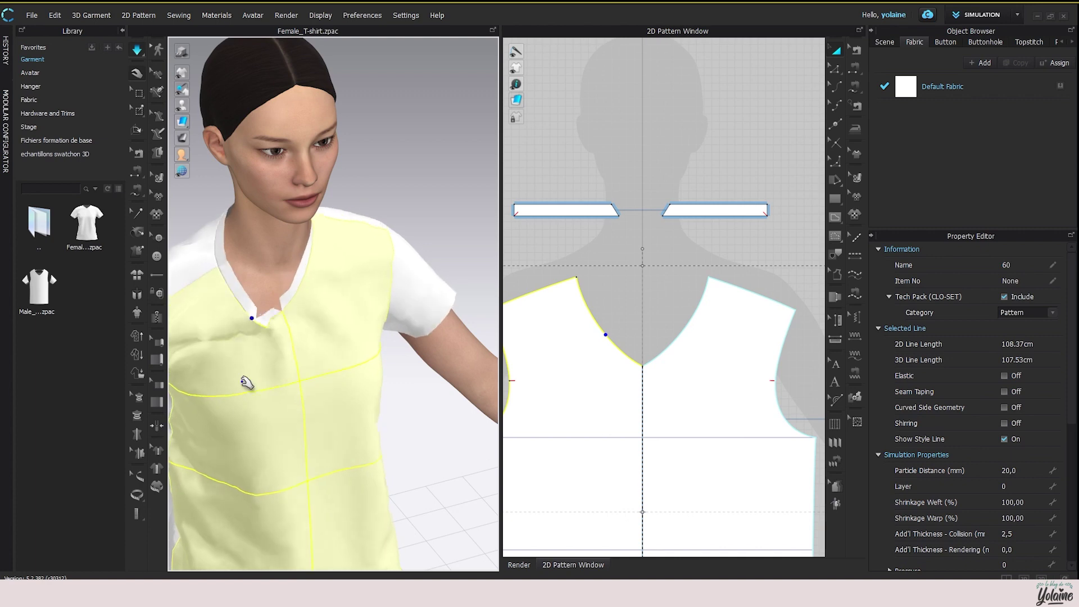
left_click(272, 243)
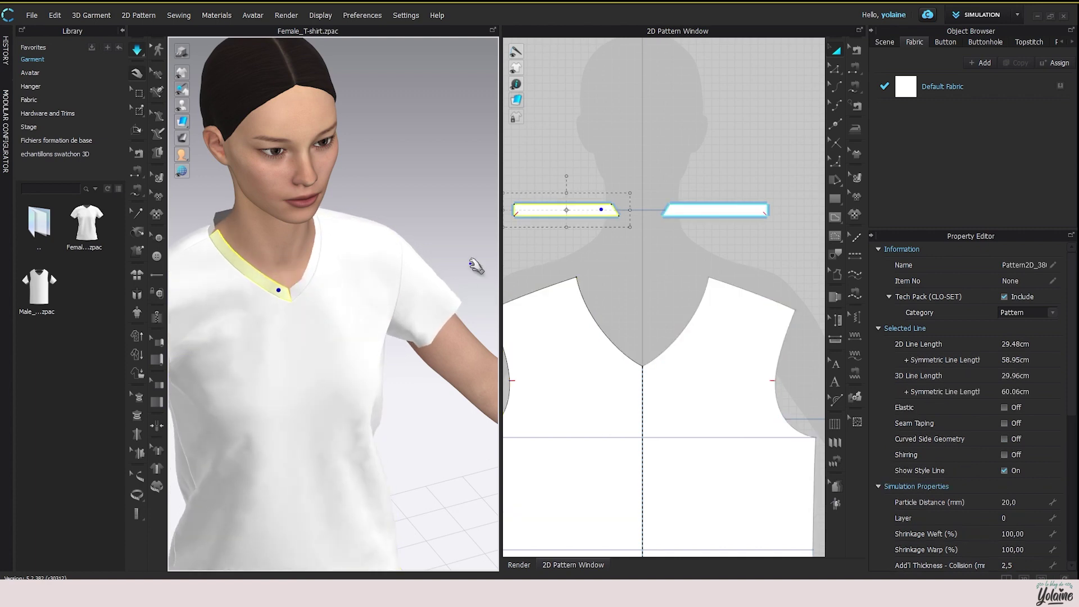
key("2")
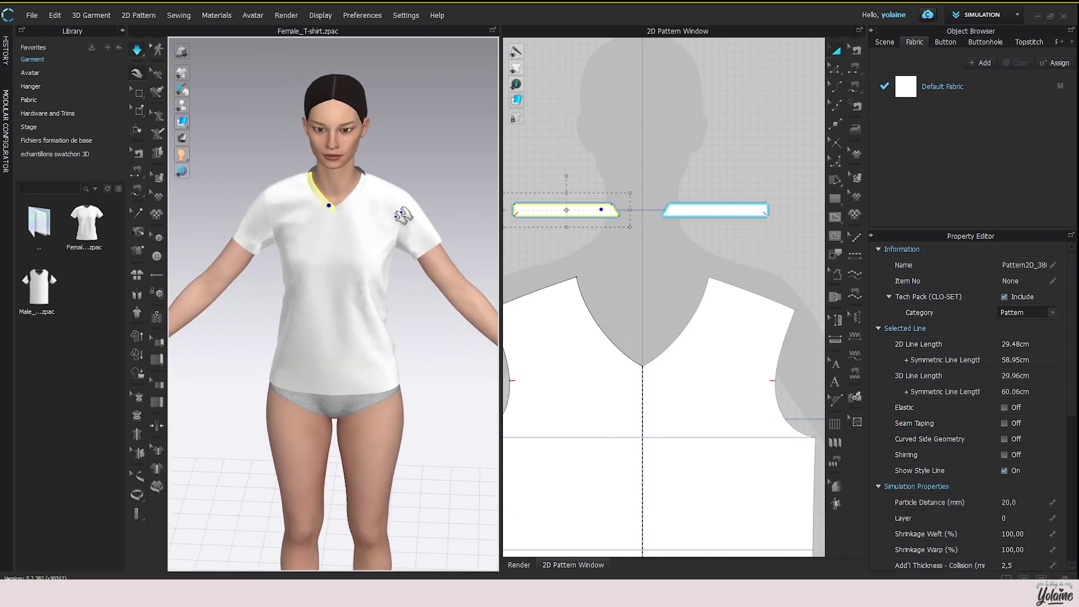
Pull the wearer's right sleeve outward and tug the surrounding garment during simulation so the sleeve bunches up at the shoulder.
middle_click_drag(645, 319, 694, 180)
scroll(693, 181, "down", 2)
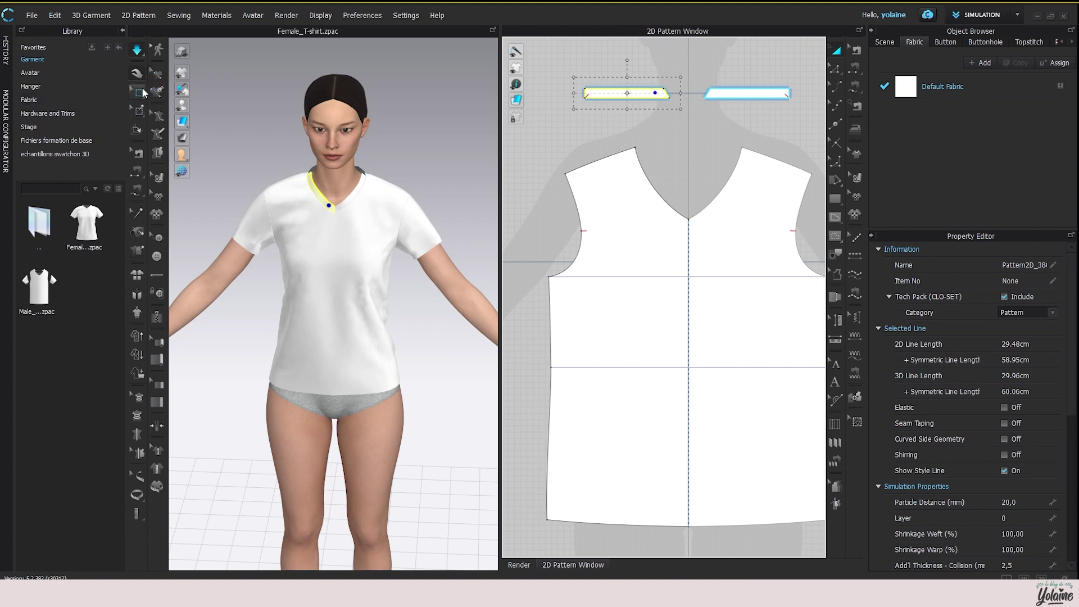
mouse_move(285, 268)
right_mouse_down()
mouse_move(427, 241)
mouse_move(270, 262)
right_mouse_up()
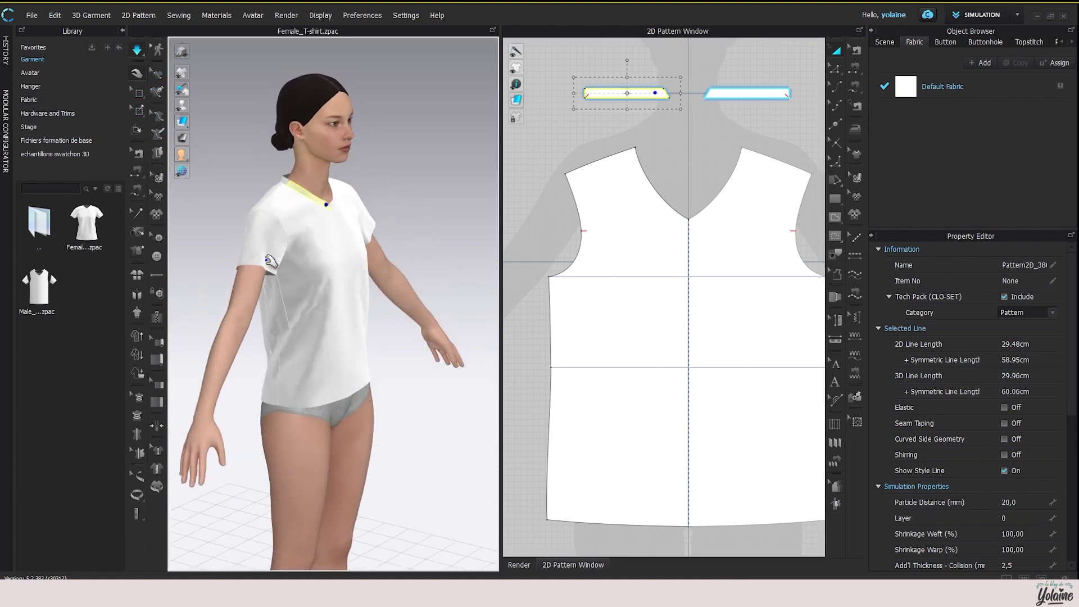
left_click_drag(270, 262, 66, 239)
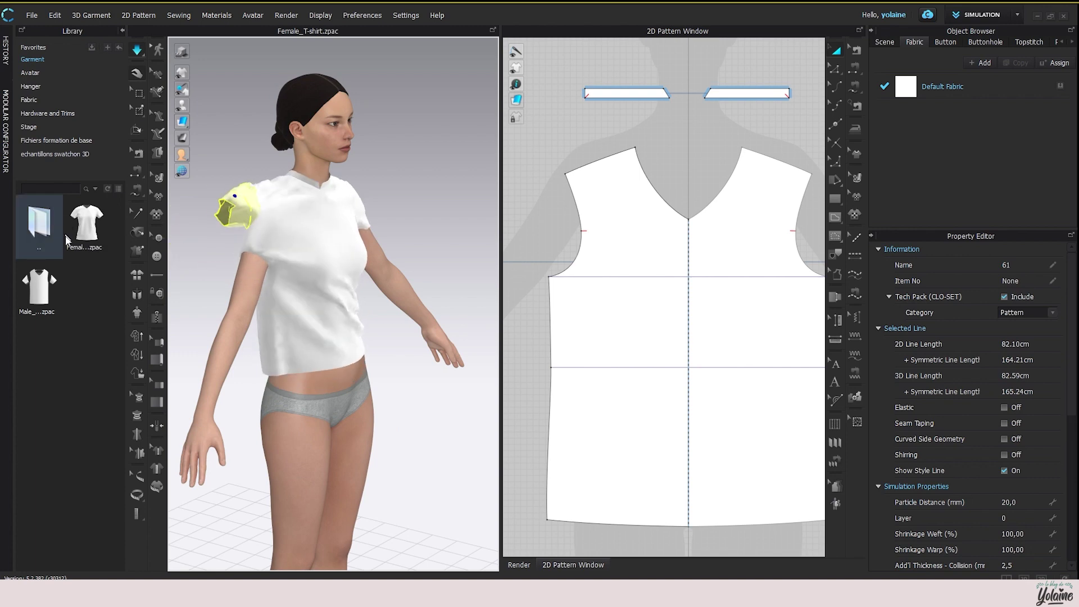
right_click_drag(224, 361, 279, 313)
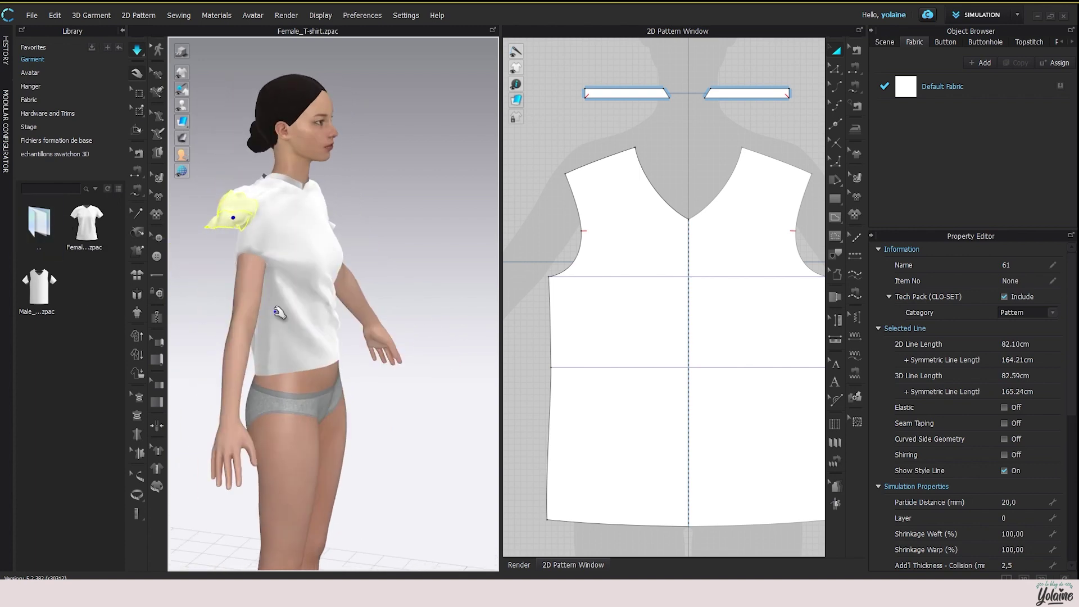
left_click_drag(279, 313, 385, 270)
left_click_drag(248, 248, 285, 373)
right_click_drag(284, 374, 446, 375)
left_click(210, 335)
left_click_drag(362, 287, 272, 125)
right_click_drag(351, 366, 310, 325)
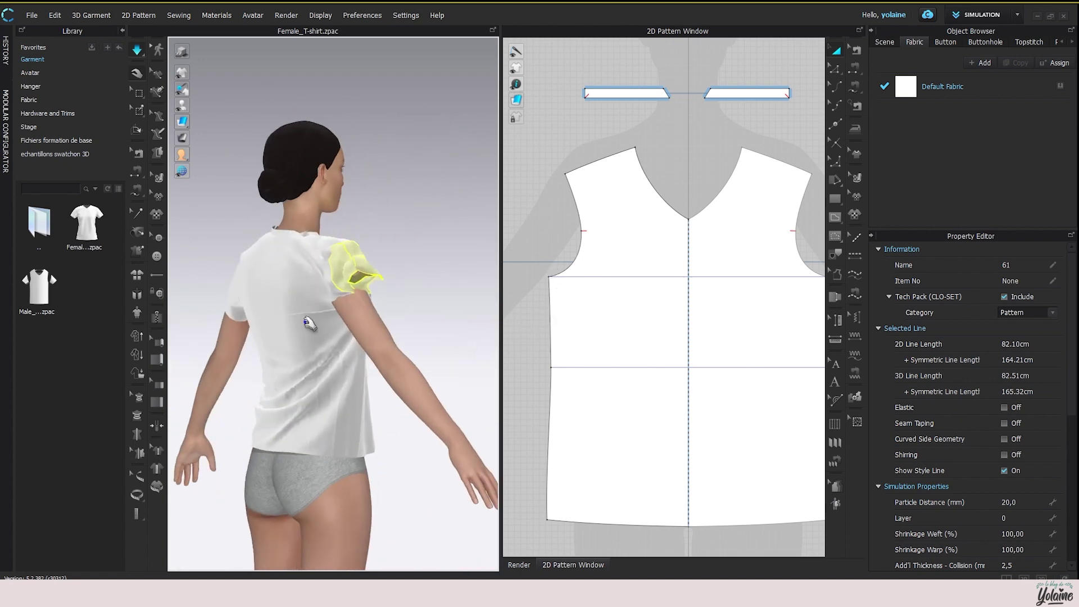
left_click(339, 296)
right_click_drag(481, 337, 357, 360)
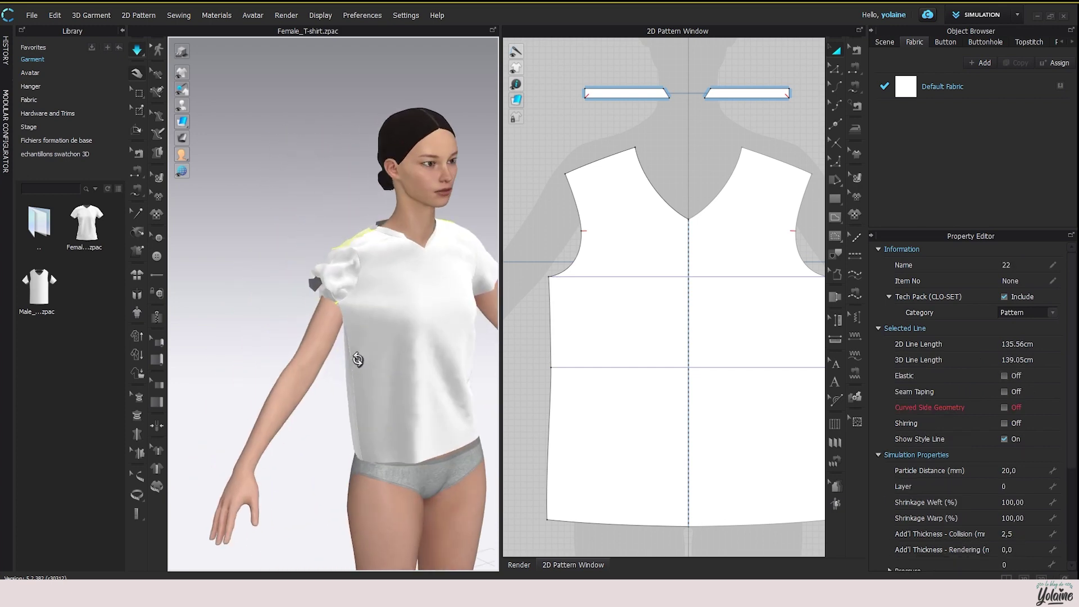
Examine the distorted T-shirt and its bunched right sleeve from the front.
scroll(357, 360, "down", 5)
scroll(386, 344, "up", 5)
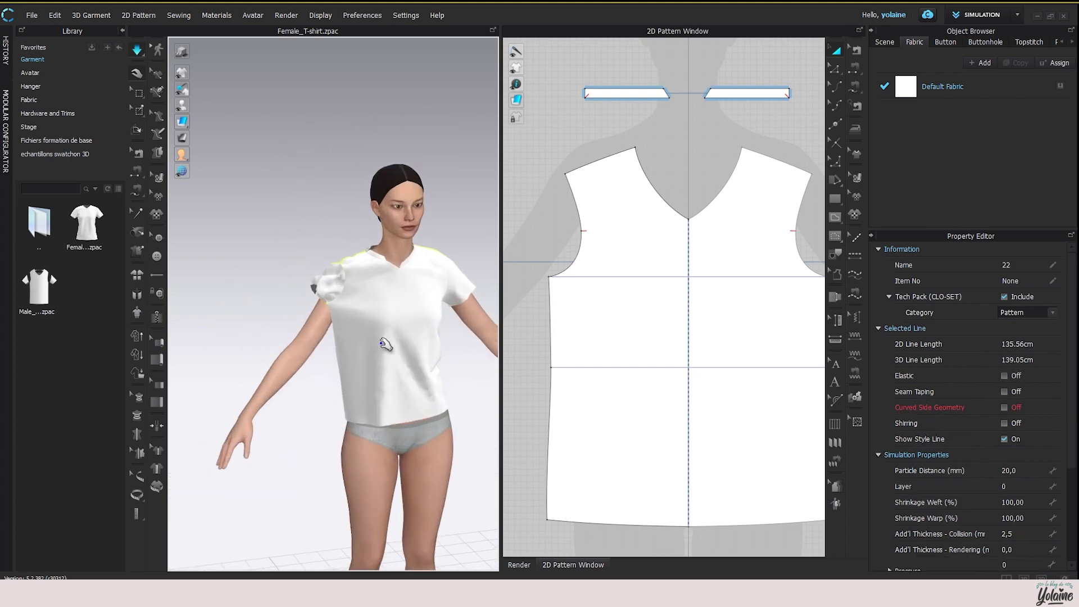
scroll(426, 337, "up", 2)
right_click_drag(426, 337, 429, 344)
scroll(425, 357, "down", 3)
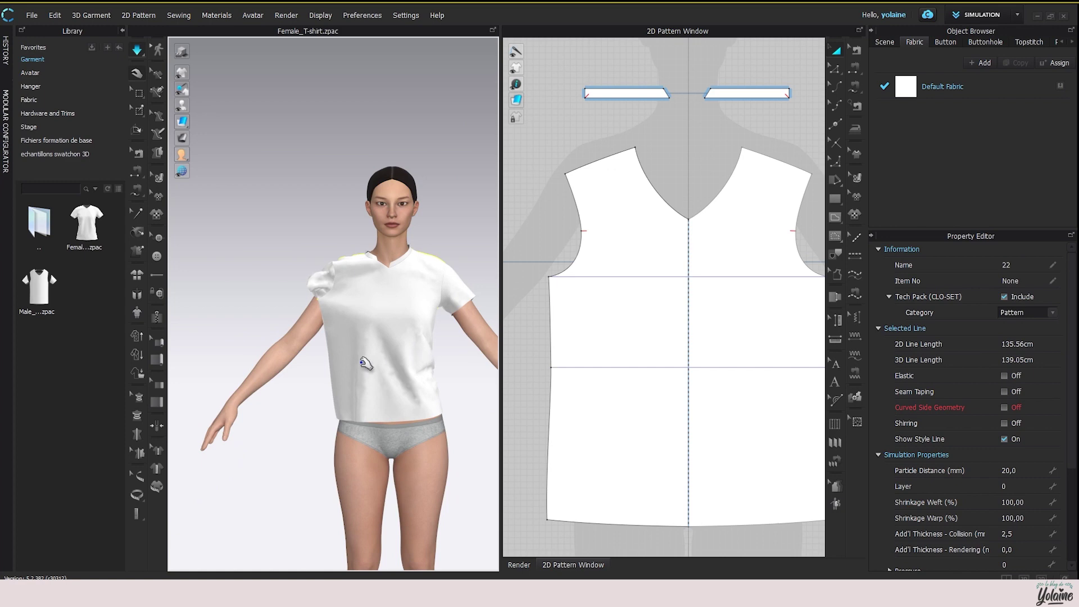
right_click_drag(366, 364, 385, 373)
scroll(733, 369, "down", 2)
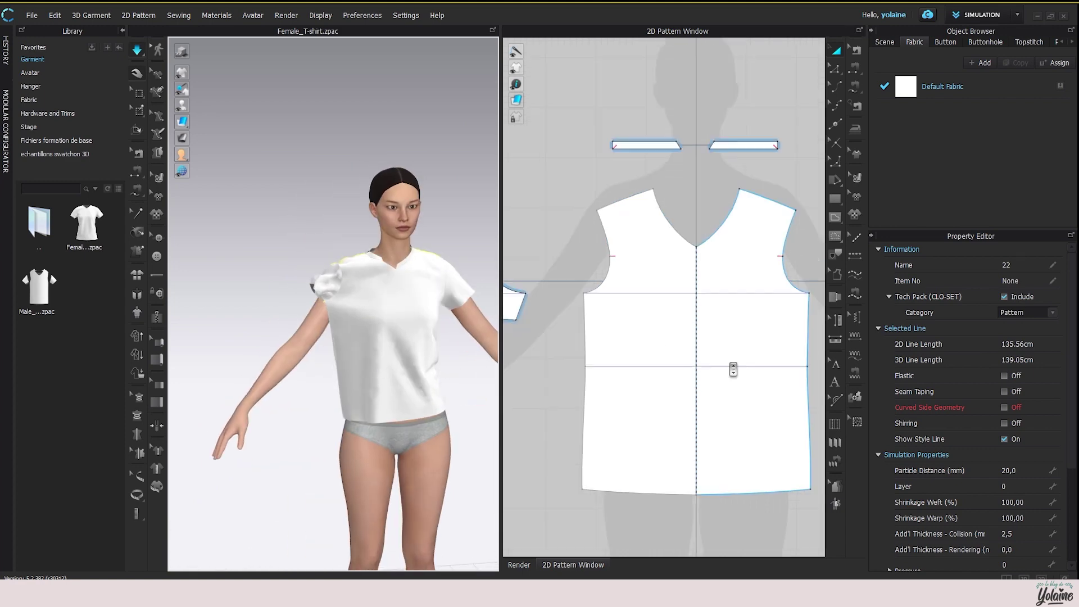
Using Select Mesh (Box), select the area below the right armhole across both back pieces and pull it inward to free the bunched sleeve.
scroll(733, 369, "down", 3)
scroll(577, 370, "down", 2)
left_click(577, 369)
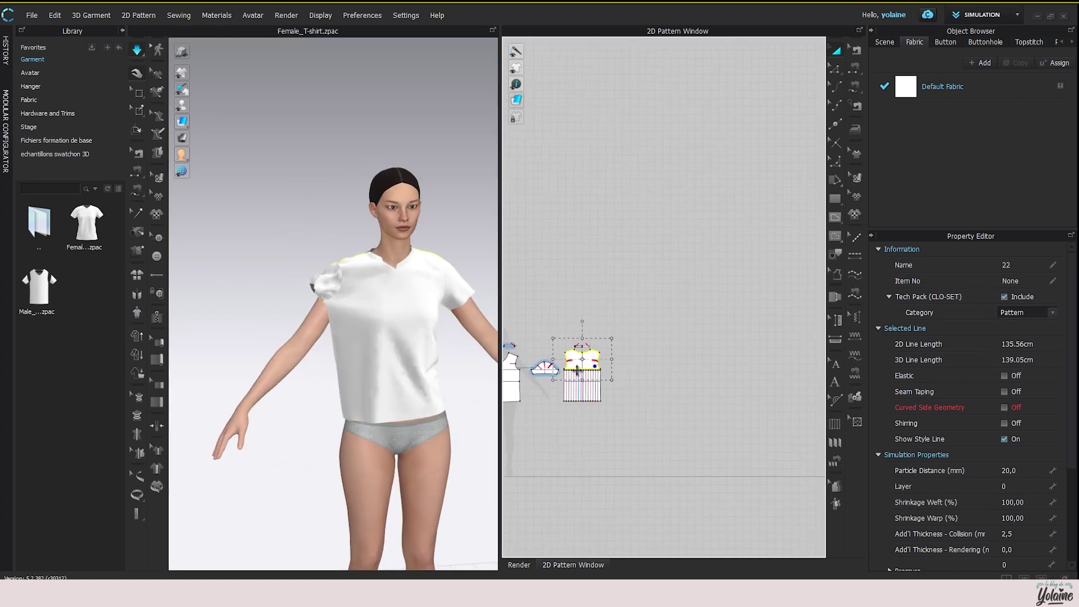
scroll(421, 368, "up", 1)
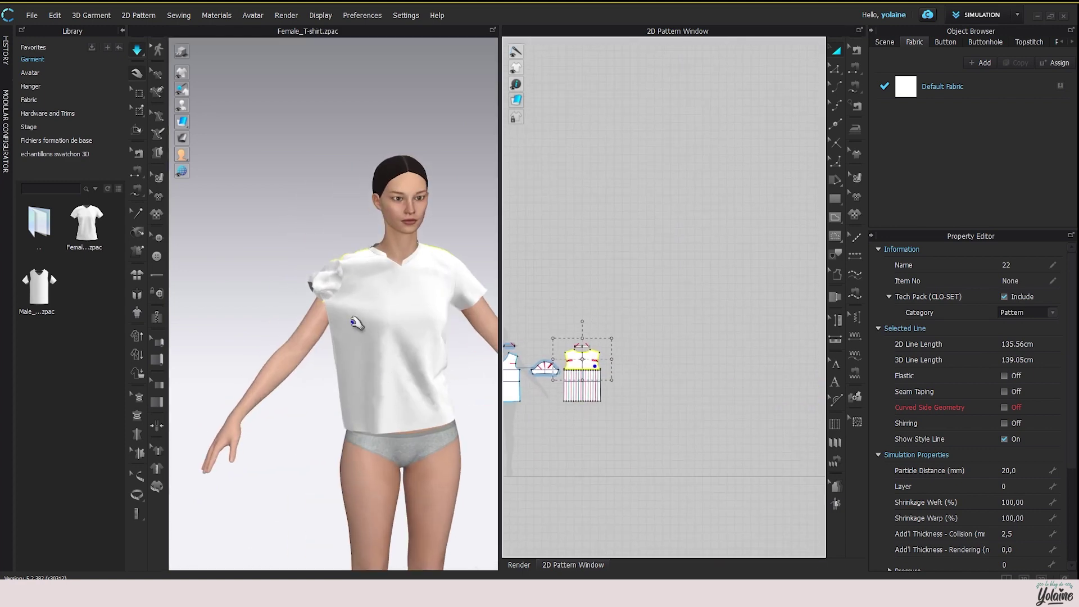
left_click(139, 93)
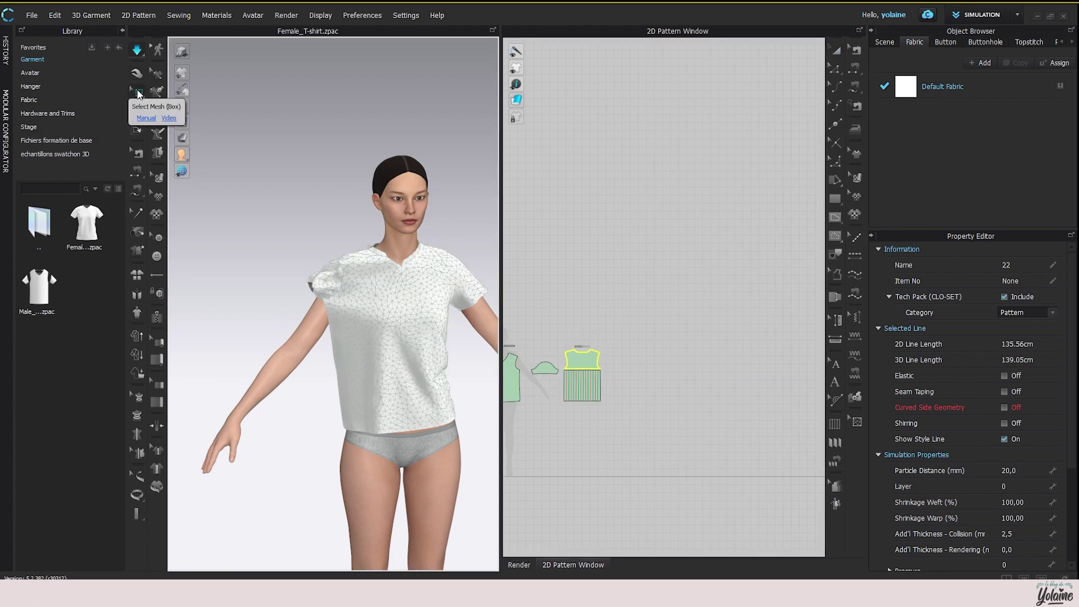
scroll(574, 369, "up", 5)
right_click_drag(592, 361, 697, 145)
right_click_drag(305, 355, 523, 271)
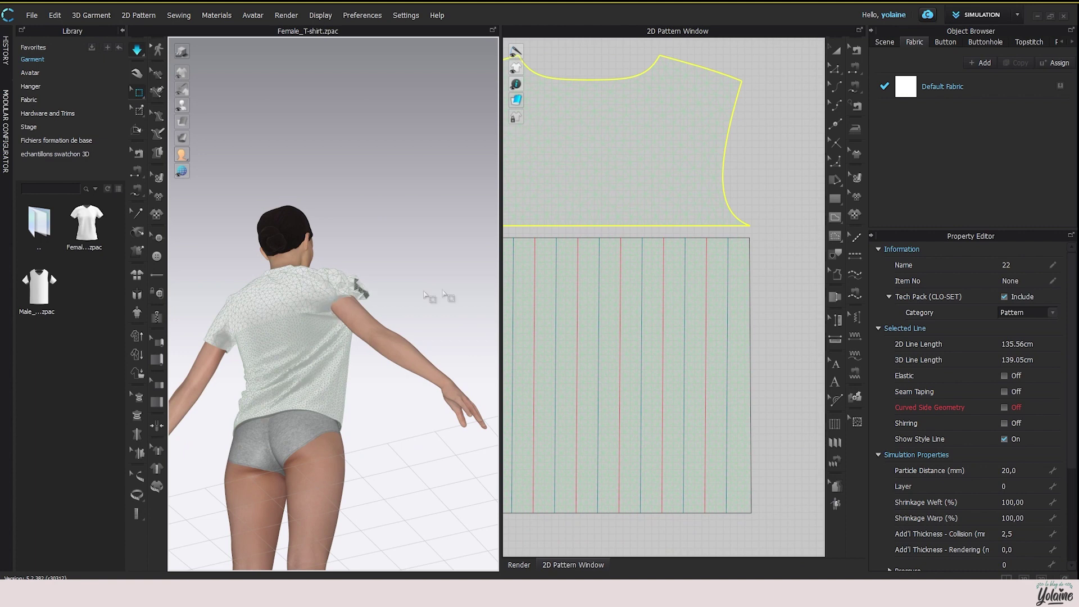
left_click_drag(754, 167, 656, 312)
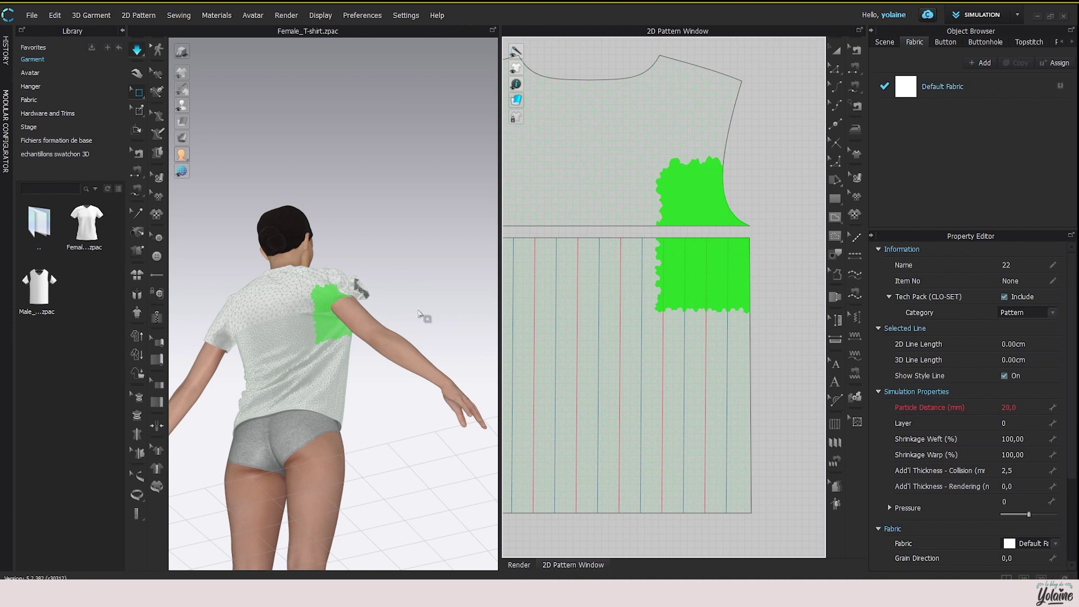
right_click_drag(418, 314, 386, 345)
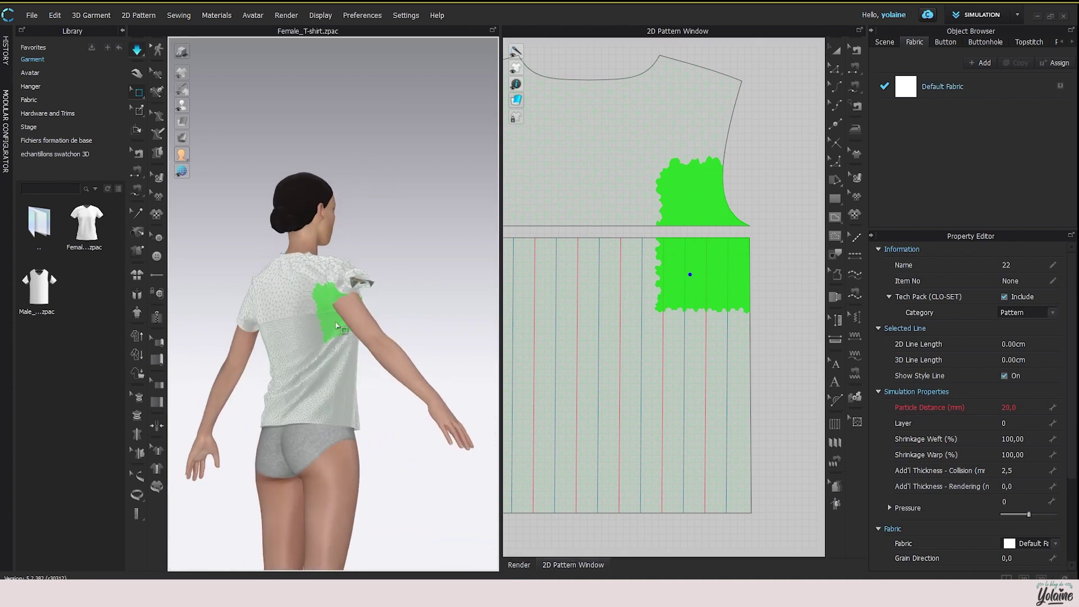
left_click_drag(337, 326, 305, 354)
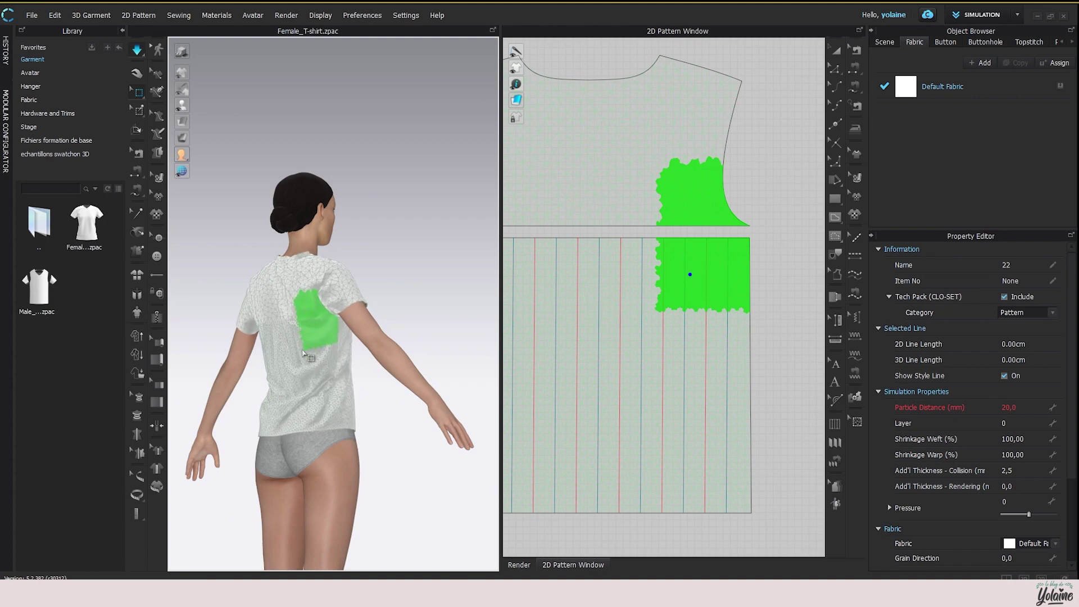
Clear the mesh selection, return to Select/Move, and inspect the settled back, right sleeve and front of the T-shirt.
right_click_drag(438, 275, 417, 315)
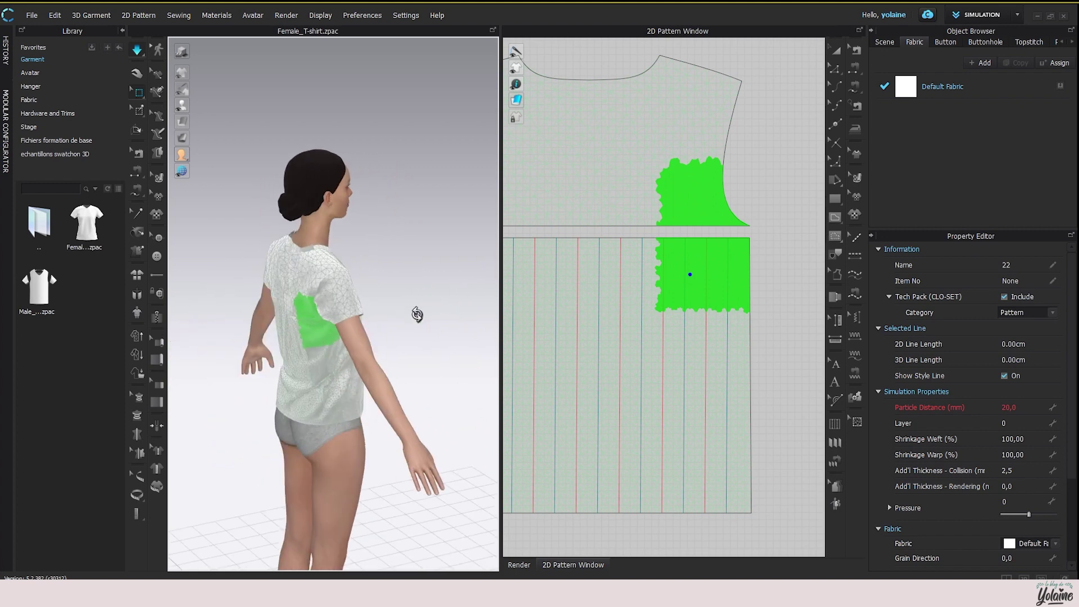
left_click(425, 266)
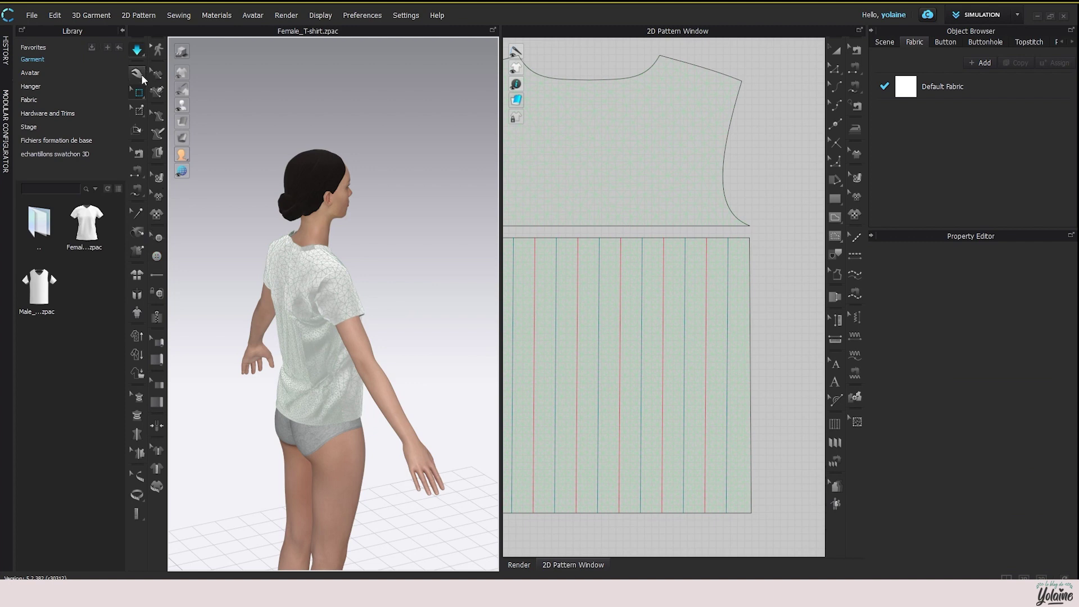
left_click(140, 75)
left_click(331, 405)
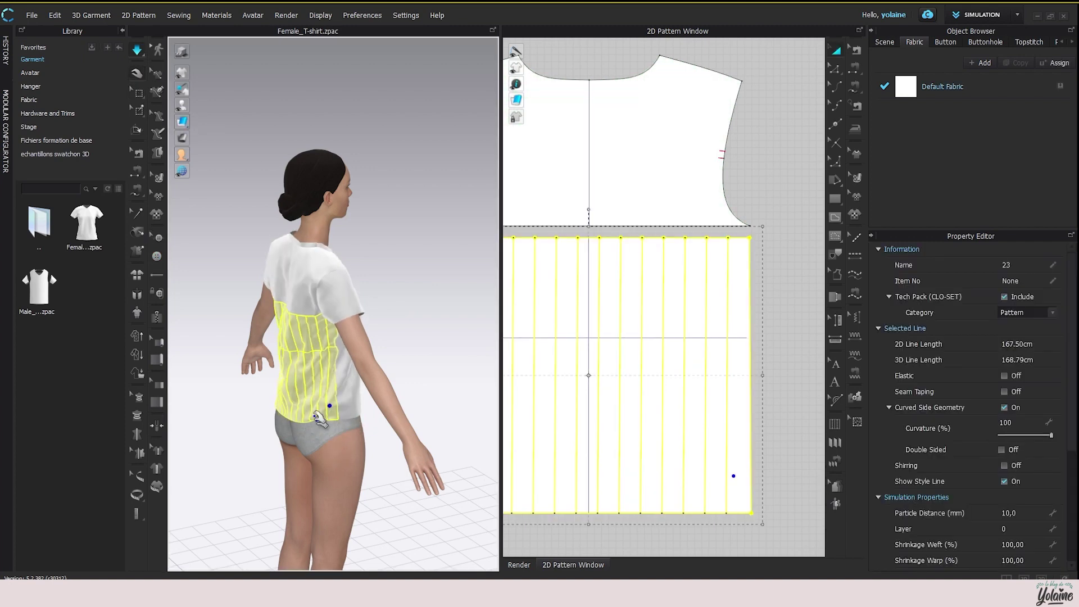
left_click(346, 269)
right_click_drag(346, 269, 499, 270)
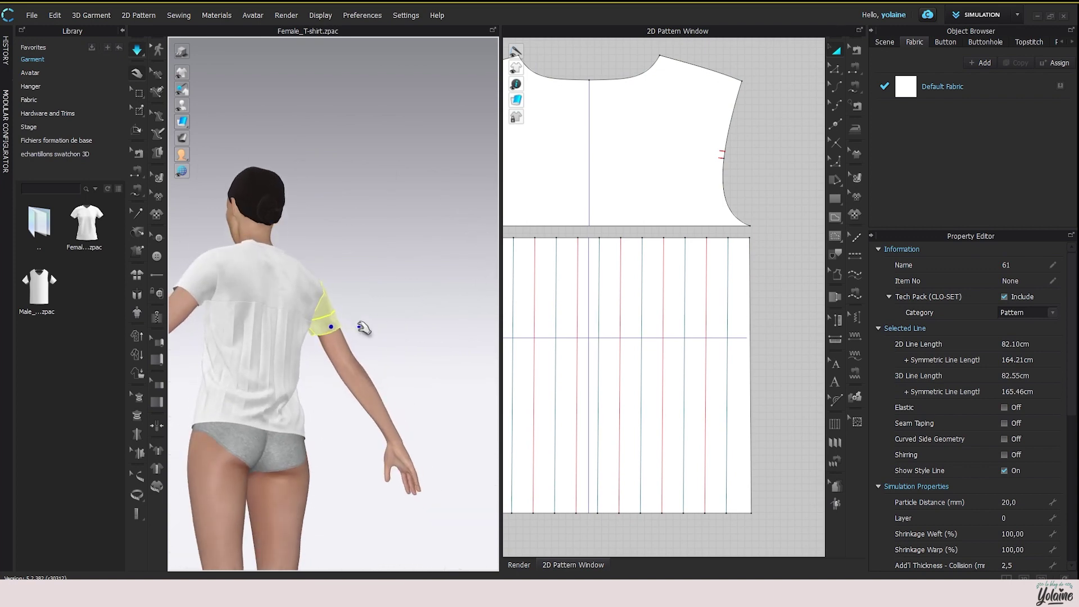
mouse_move(363, 328)
right_mouse_down()
mouse_move(203, 349)
mouse_move(353, 335)
right_mouse_up()
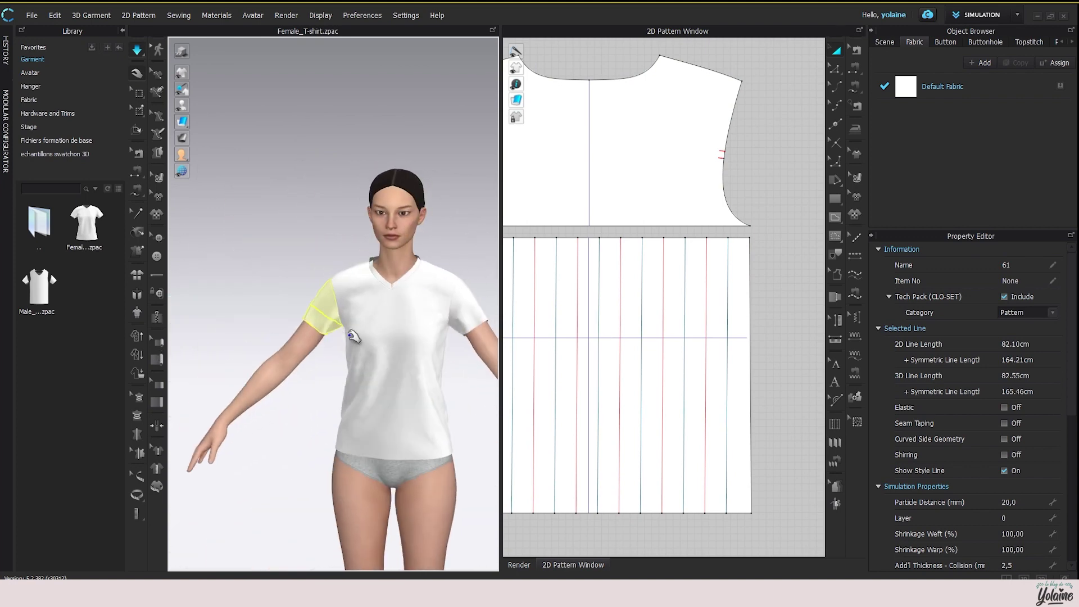
scroll(355, 320, "down", 4)
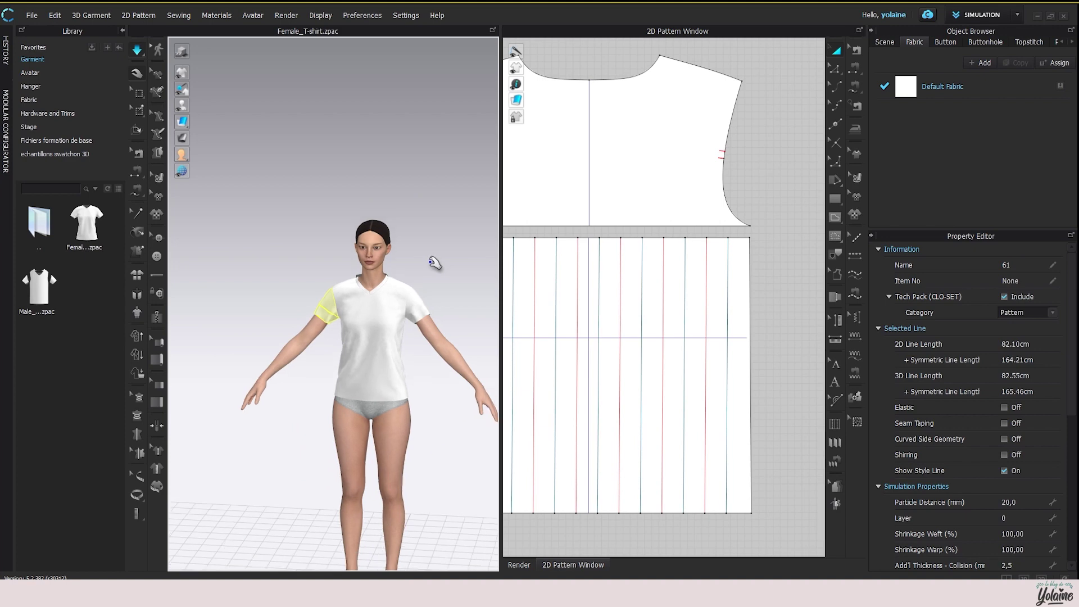
left_click(434, 262)
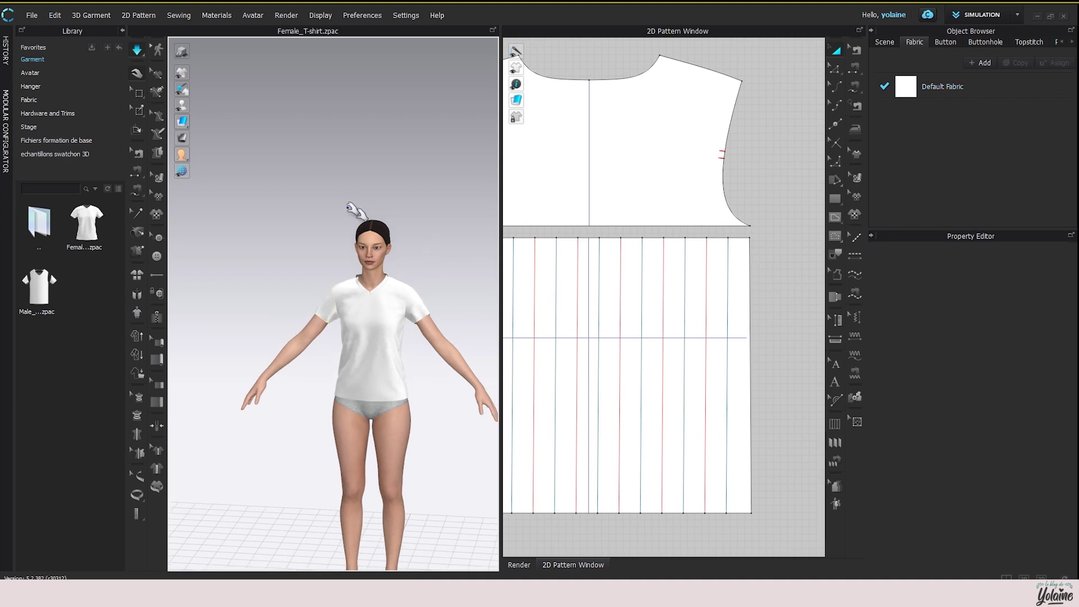
Pin a small area on the T-shirt's front with Pin (Box) and remove those pins.
left_click(154, 119)
left_click(138, 110)
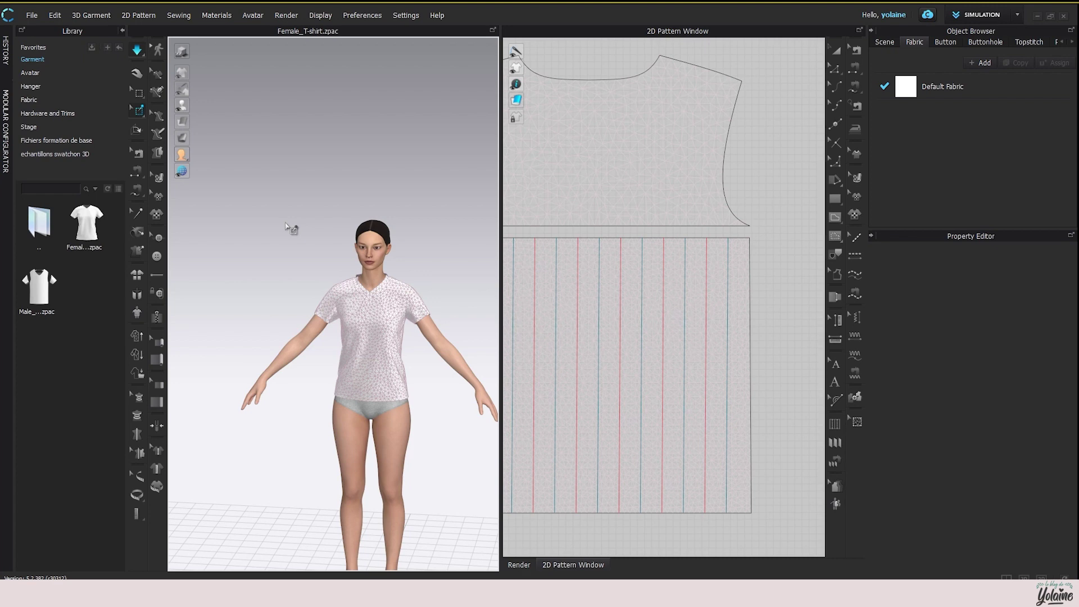
left_click_drag(360, 301, 388, 326)
right_click(367, 310)
left_click(413, 334)
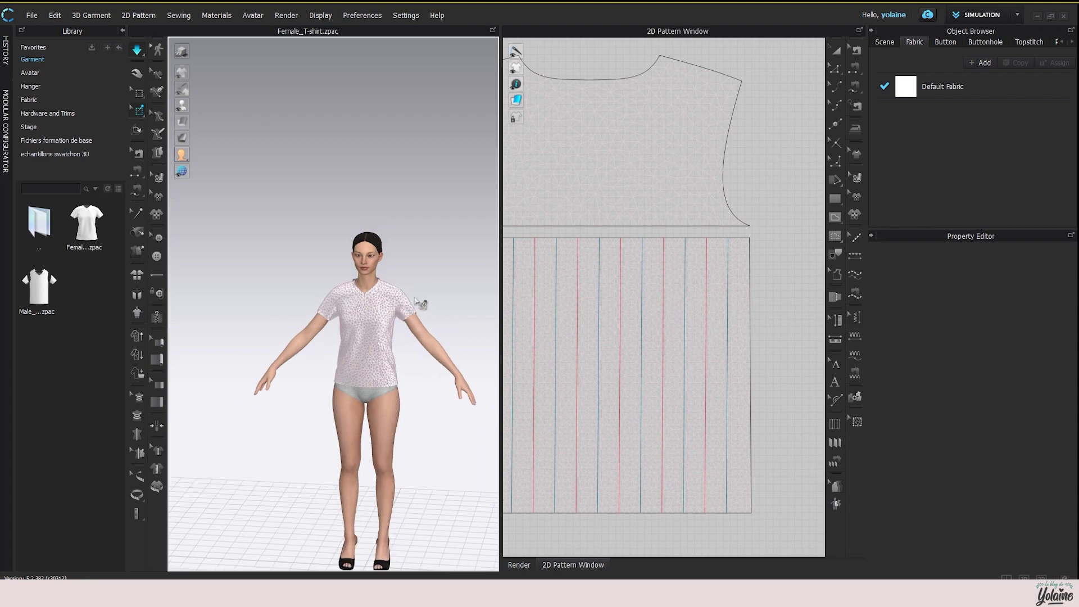
Draw a rectangle about 122 by 78 cm beside the garment patterns and a narrow strip about 123 cm wide above it.
scroll(770, 349, "down", 5)
middle_click_drag(729, 364, 676, 364)
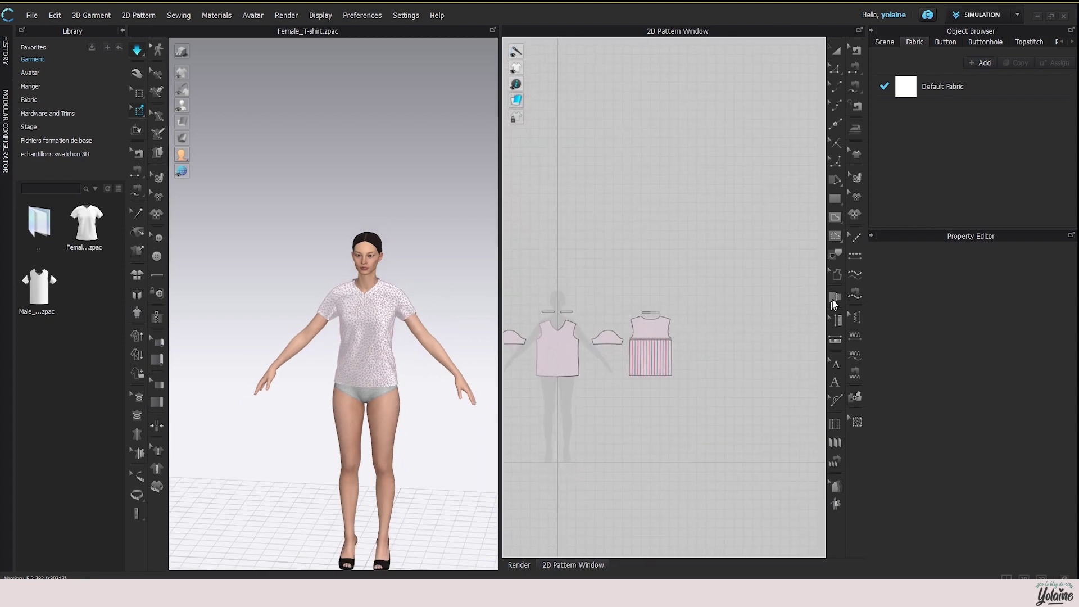
left_click(835, 200)
left_click_drag(683, 207, 796, 280)
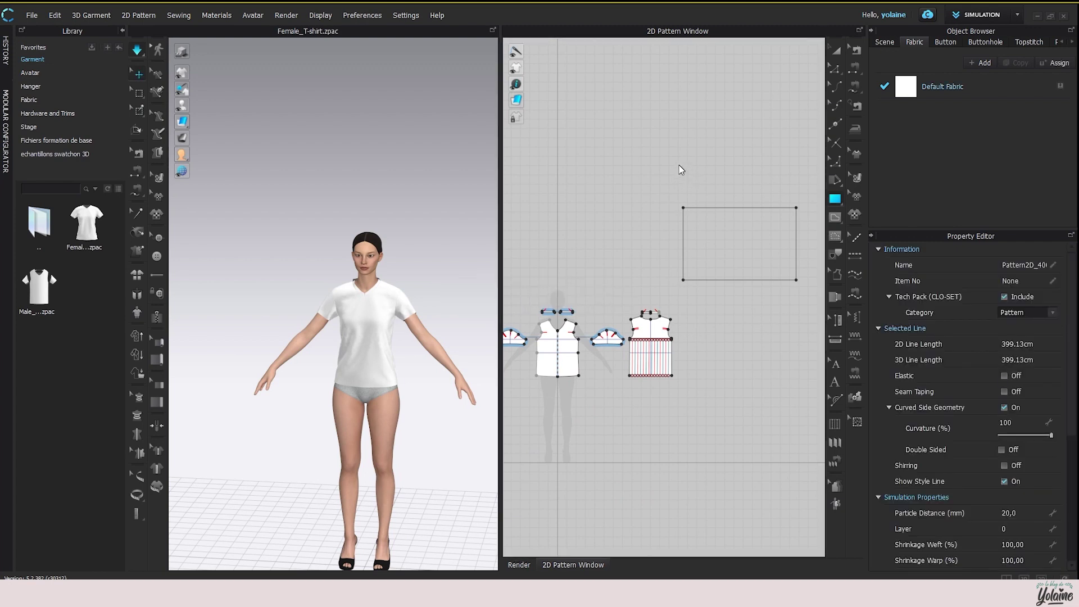
left_click_drag(682, 167, 796, 189)
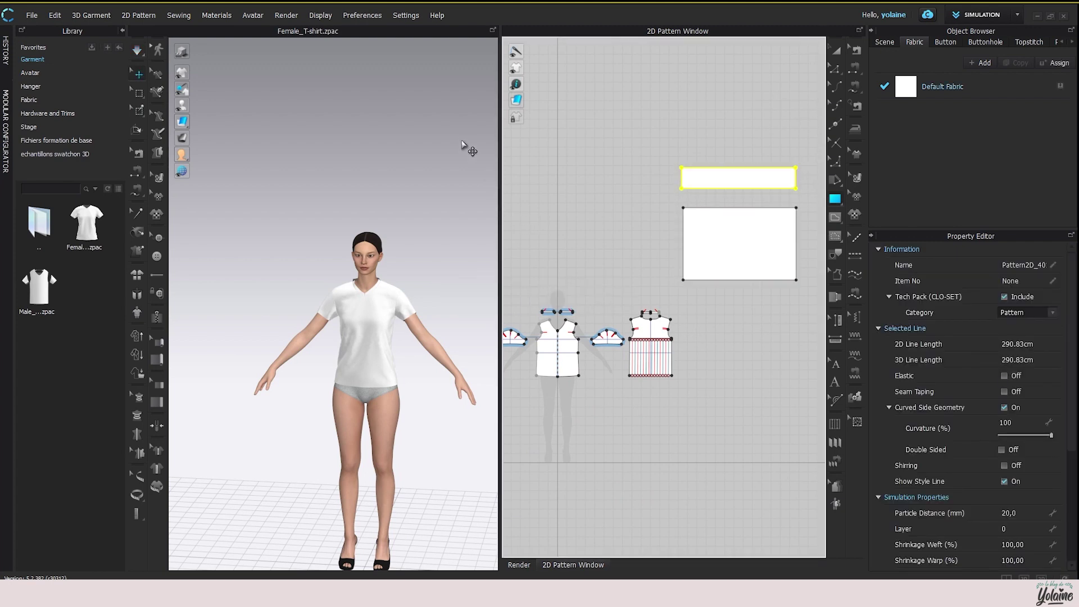
Pin the narrow strip's upper edge with Pin (Box) and sew its lower edge to the large rectangle's upper edge.
left_click(138, 128)
left_click_drag(669, 153, 804, 175)
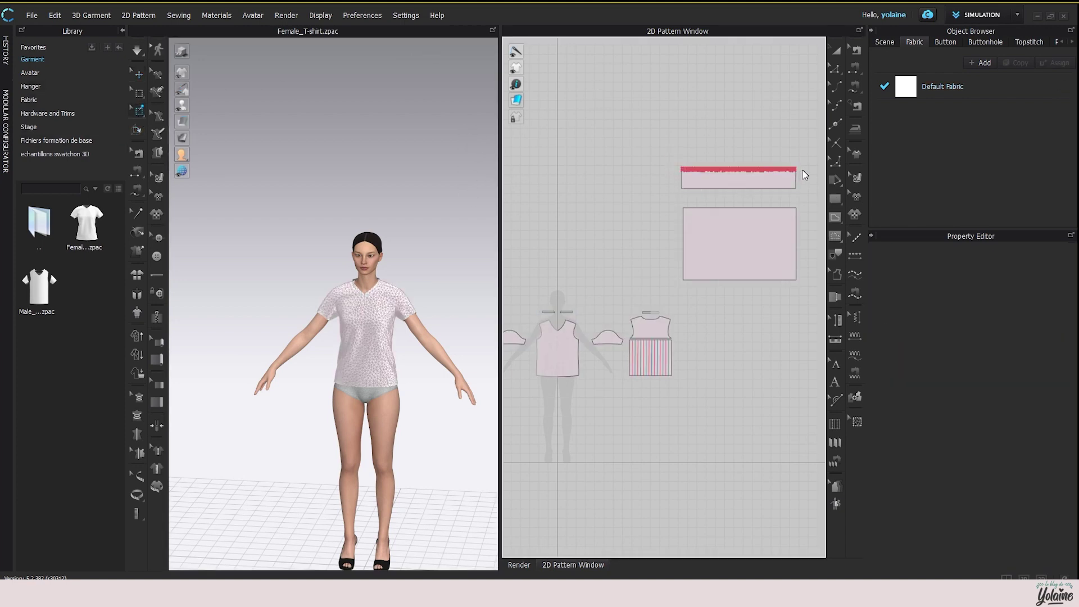
left_click(852, 69)
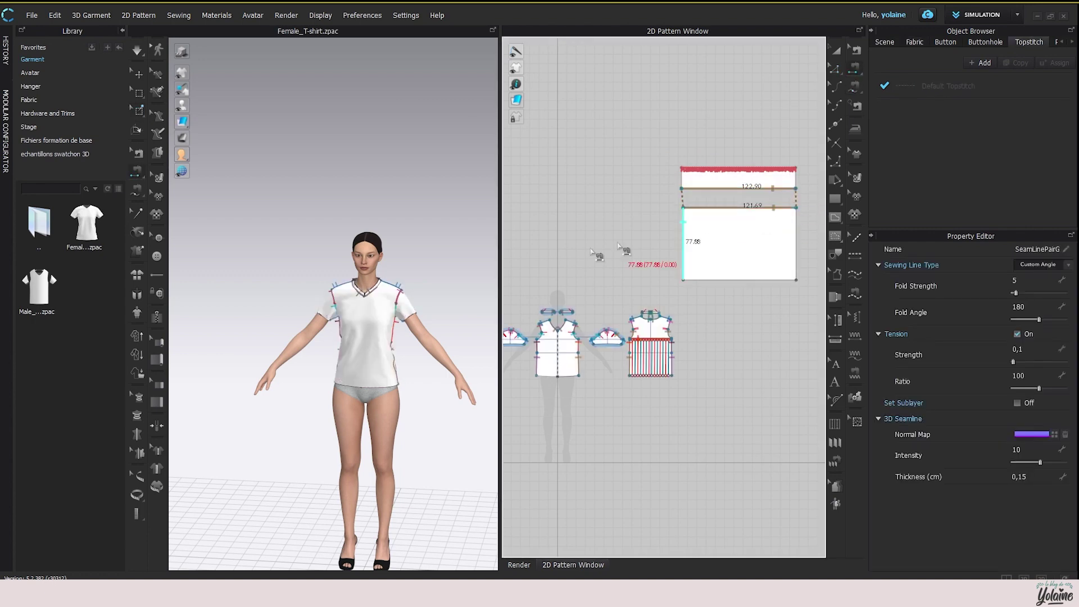
middle_click_drag(414, 240, 234, 243)
scroll(357, 294, "up", 3)
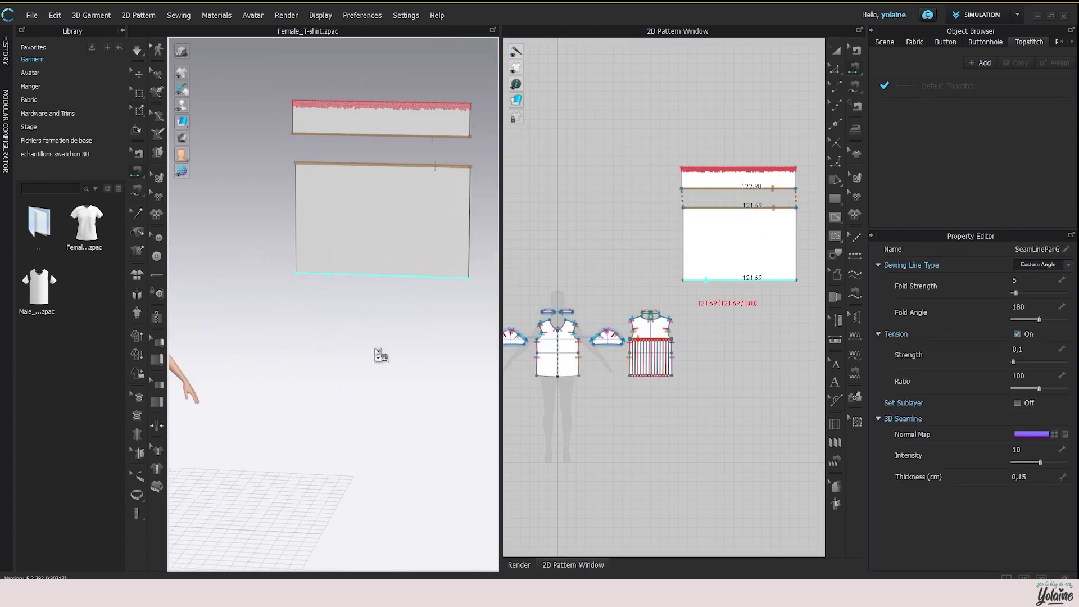
Simulate the sewn rectangles hanging from the pinned strip and pull the cloth to test the pins.
middle_click_drag(441, 352, 390, 339)
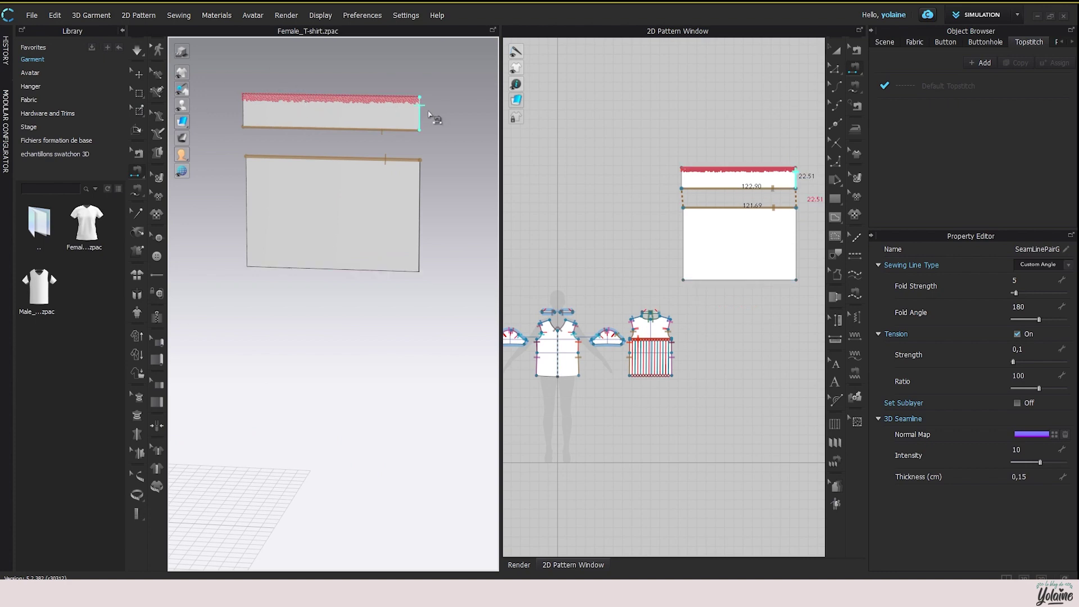
left_click(332, 129)
key("space")
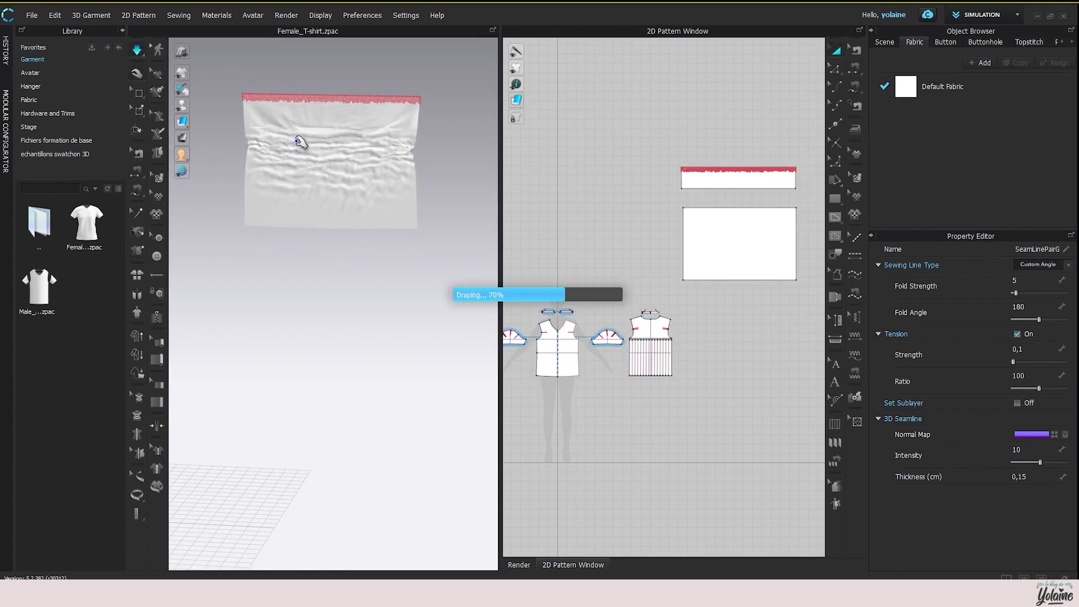
left_click_drag(368, 101, 347, 86)
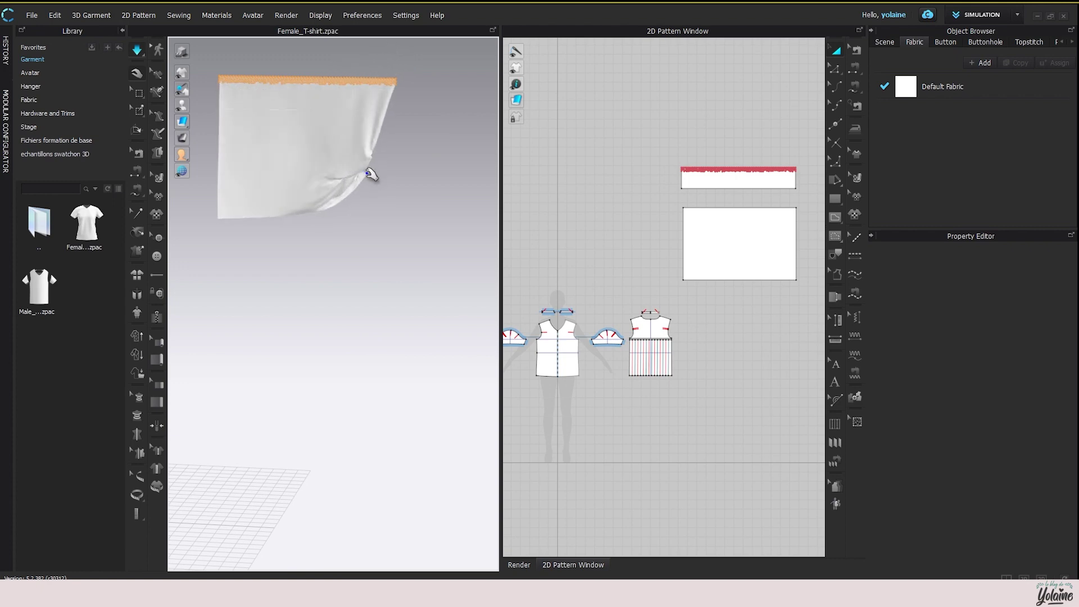
left_click_drag(371, 174, 378, 205)
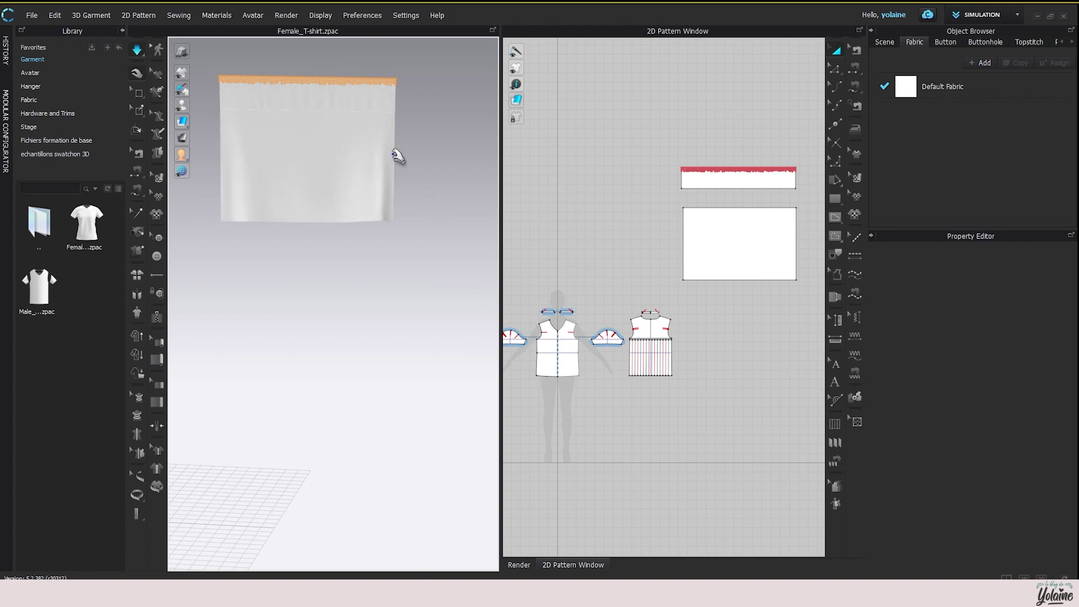
Select both practice rectangles beside the garment patterns and delete them.
left_click_drag(658, 143, 715, 205)
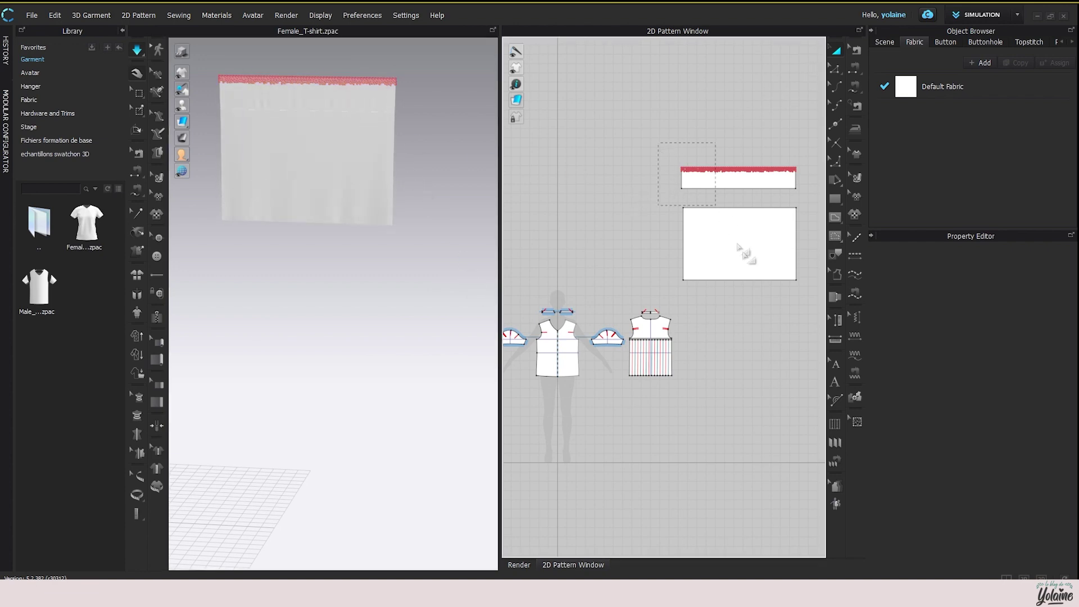
left_click_drag(820, 295, 821, 296)
key("Delete")
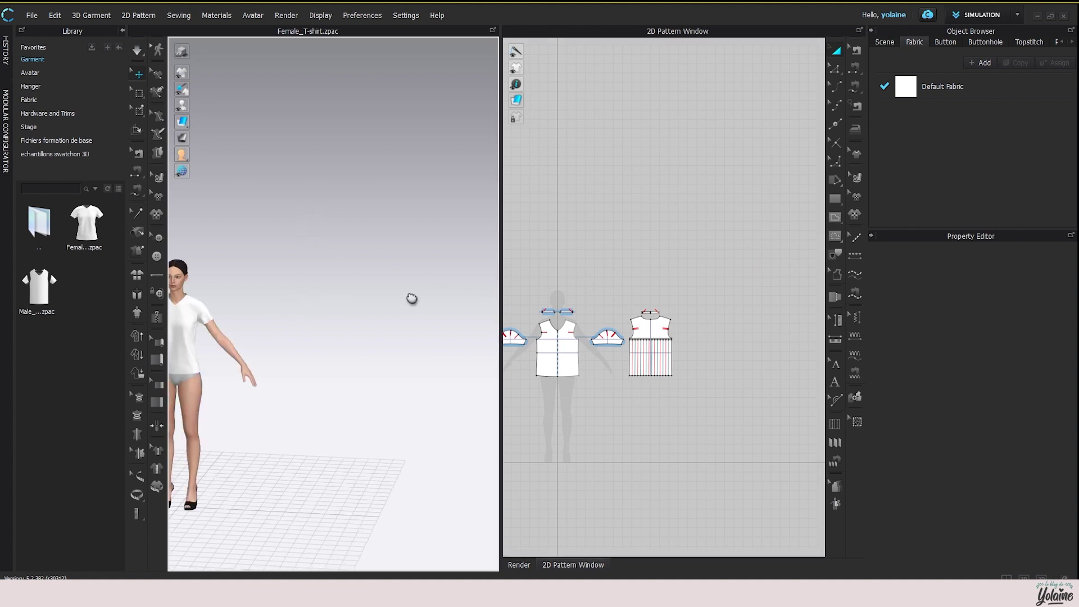
Use Tack on Avatar to attach the T-shirt's left shoulder to a nearby point on the avatar's bare shoulder.
scroll(433, 291, "up", 5)
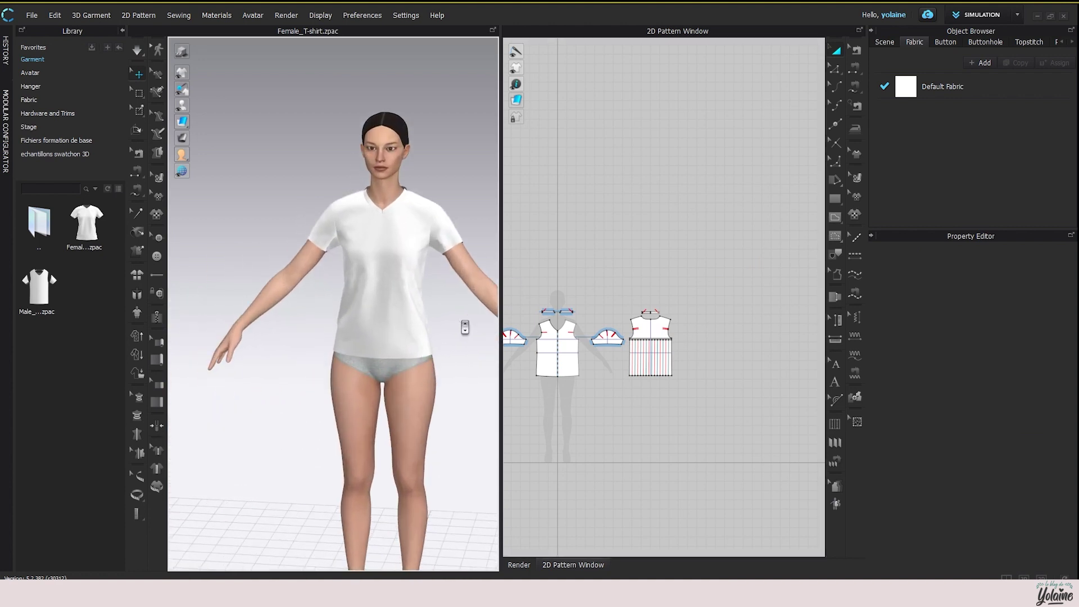
scroll(456, 308, "up", 2)
middle_click_drag(455, 308, 385, 291)
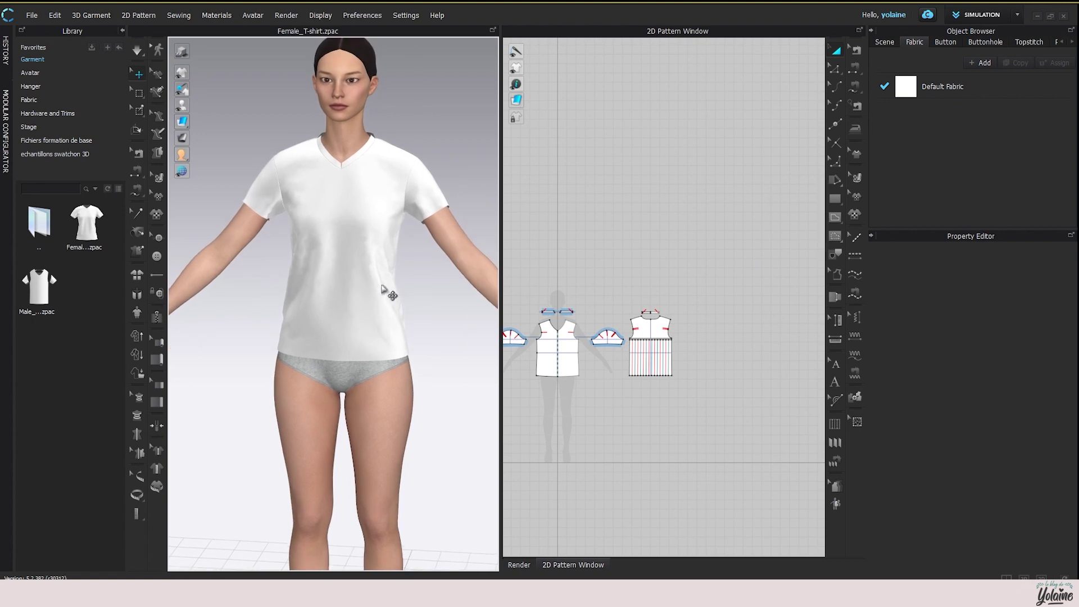
scroll(632, 254, "up", 3)
scroll(632, 254, "up", 2)
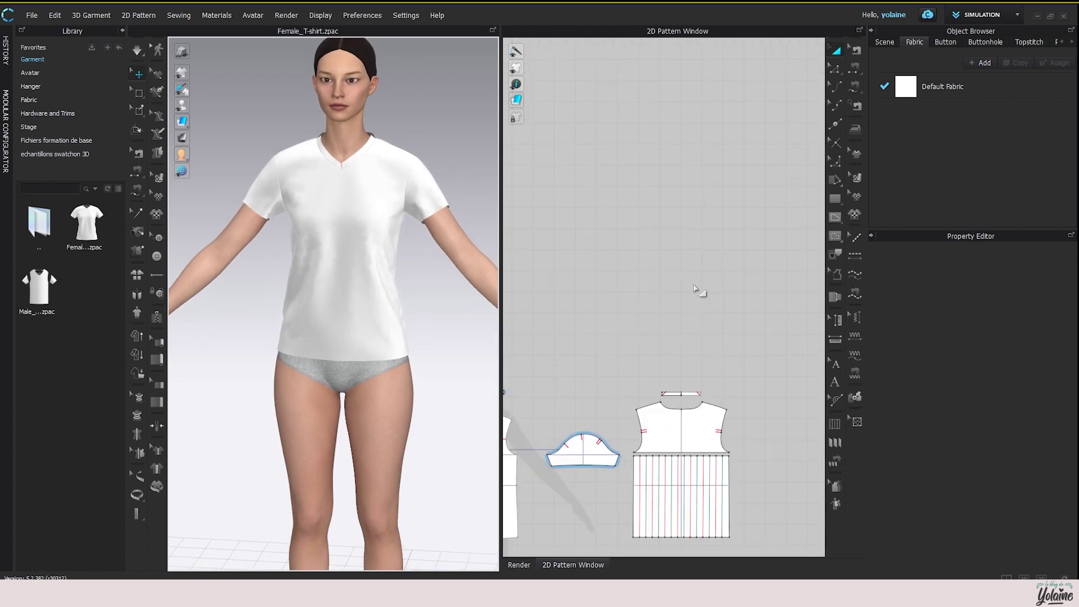
middle_click_drag(588, 376, 784, 228)
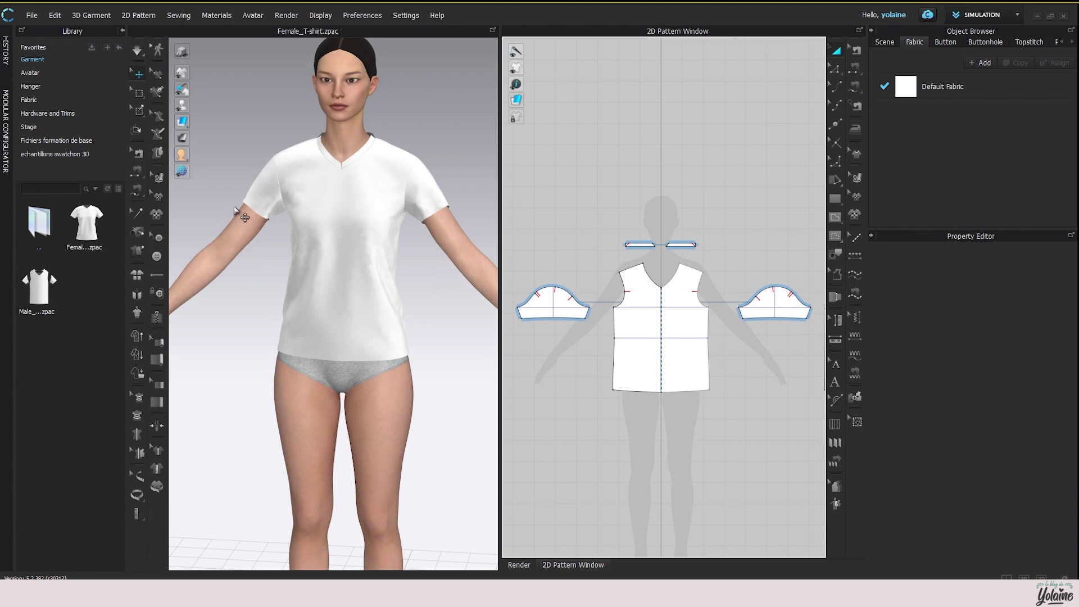
left_click(136, 251)
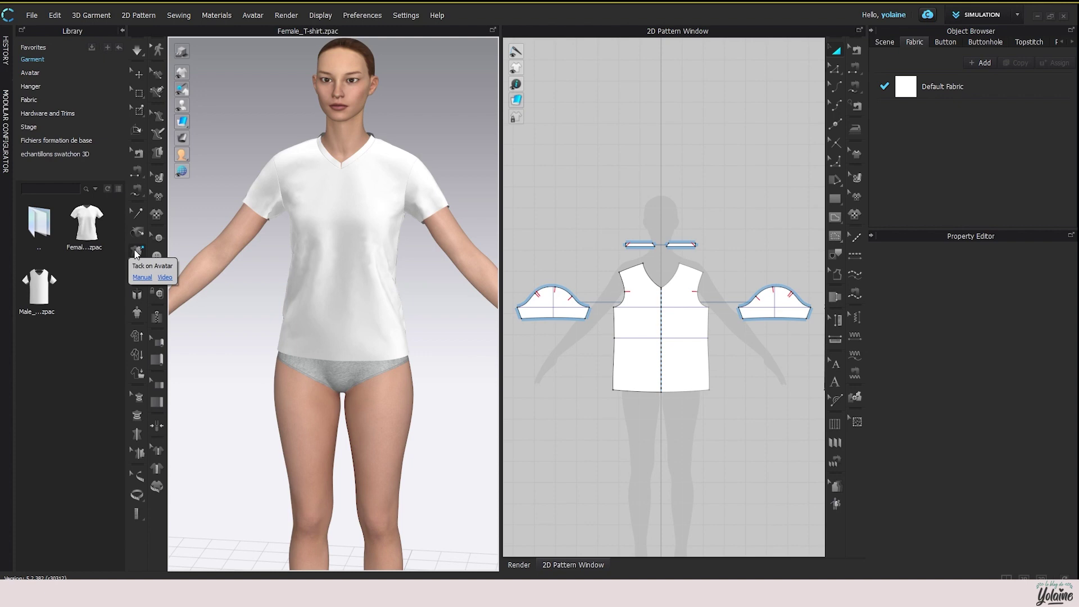
left_click(136, 251)
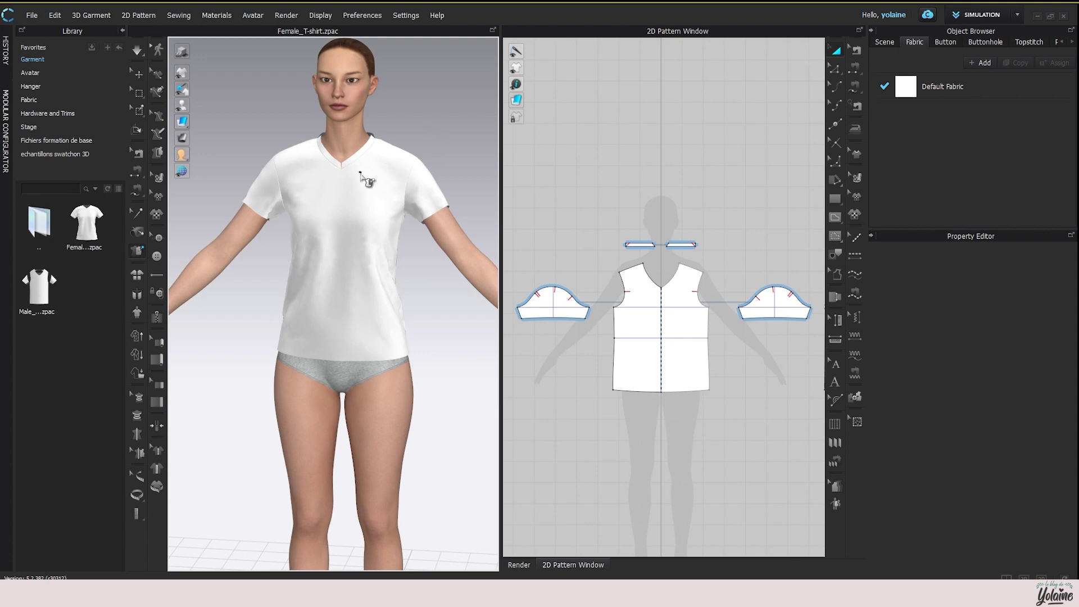
right_click_drag(409, 164, 379, 384)
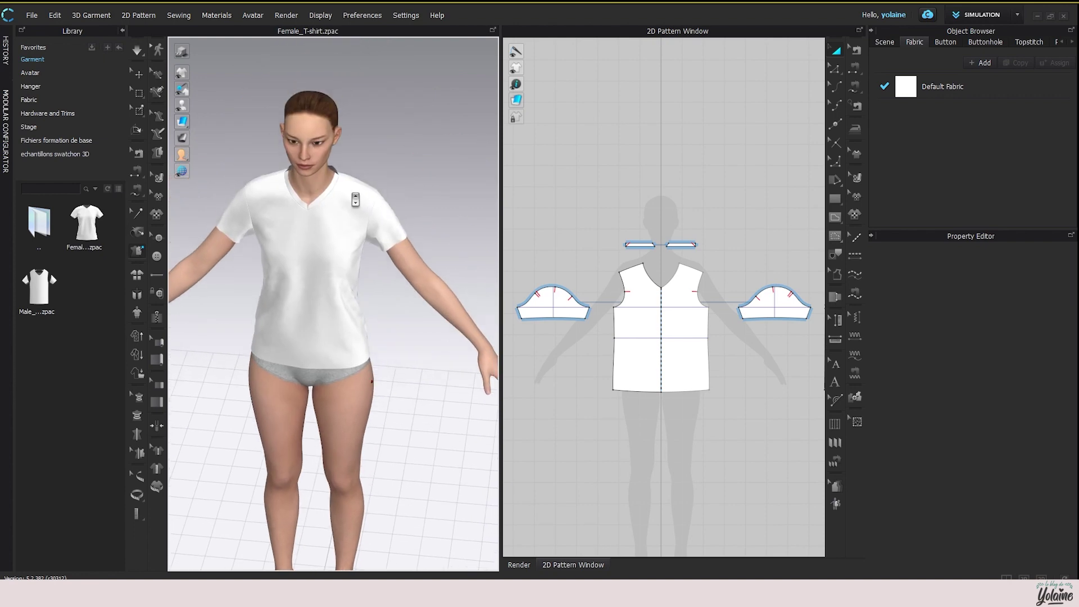
scroll(358, 157, "up", 5)
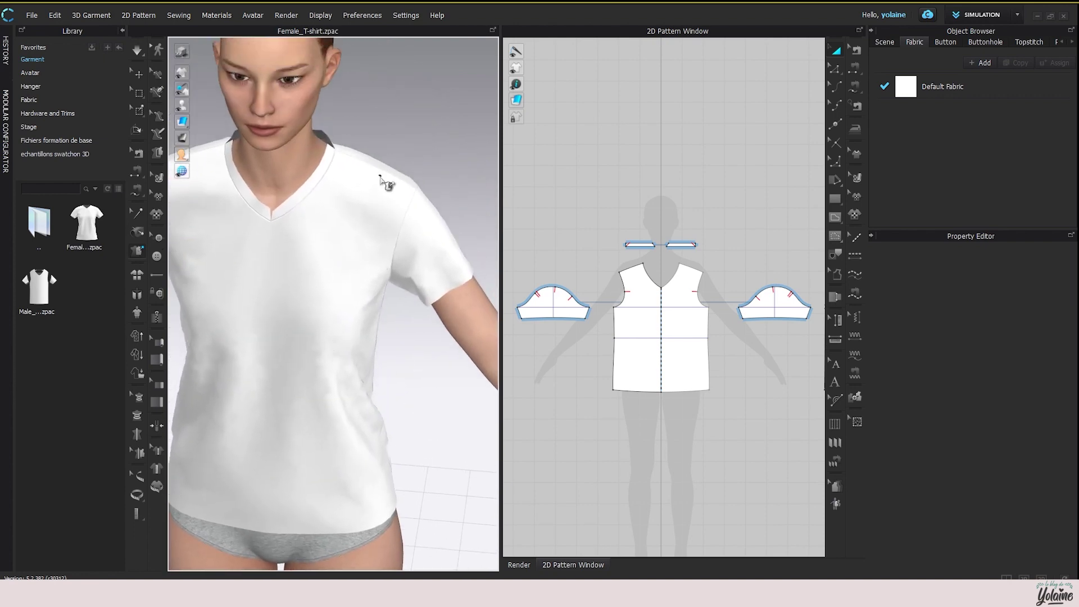
key("shift+c")
left_click(348, 170)
left_click(342, 170)
Add a second avatar tack from the T-shirt's left waist to the middle of the avatar's abdomen.
left_click(339, 414)
key("shift+c")
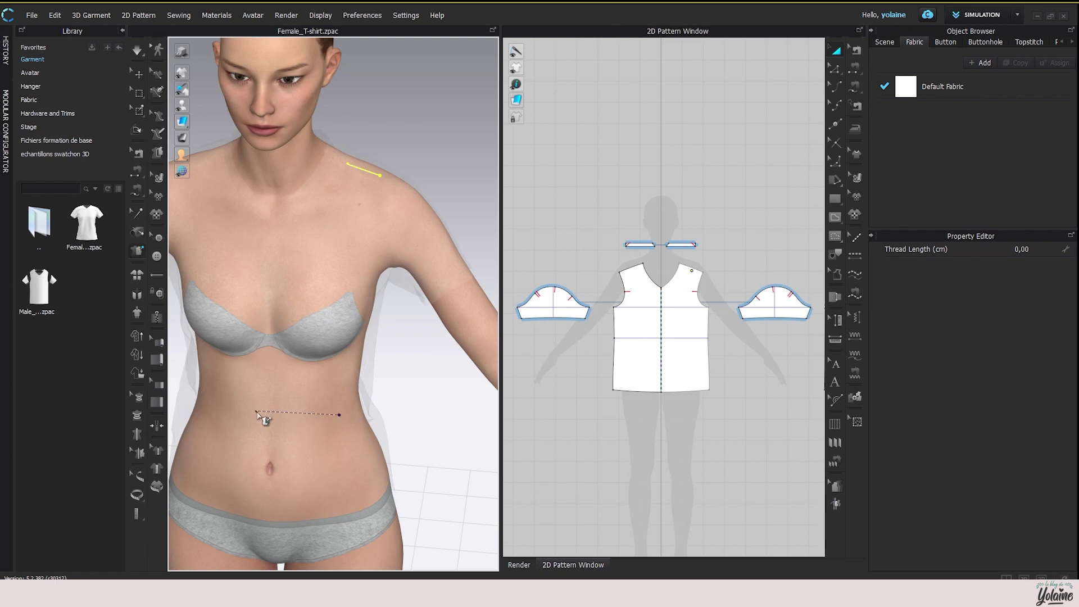
left_click(254, 417)
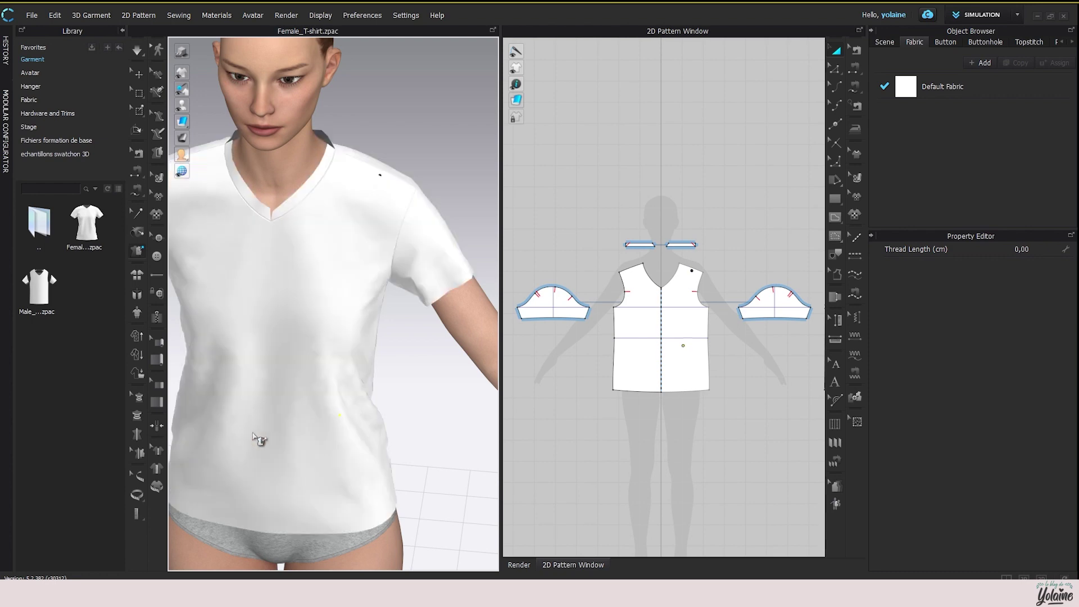
Simulate the T-shirt with its avatar tacks and inspect the pull at the neckline, shoulder and waist.
left_click(137, 49)
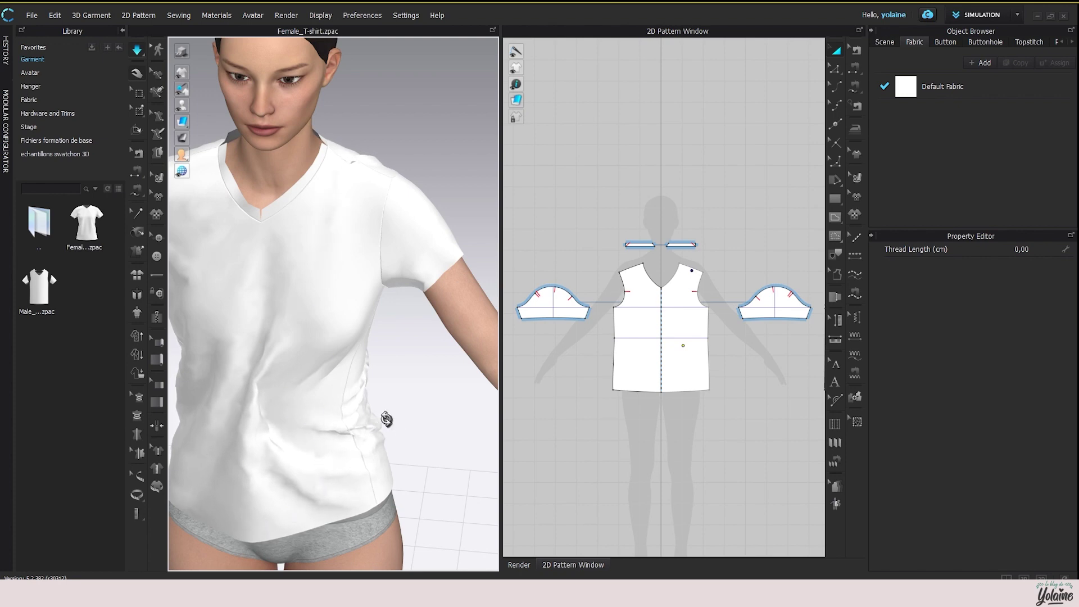
mouse_move(382, 417)
right_mouse_down()
mouse_move(360, 385)
mouse_move(380, 407)
right_mouse_up()
middle_click_drag(385, 409, 523, 186)
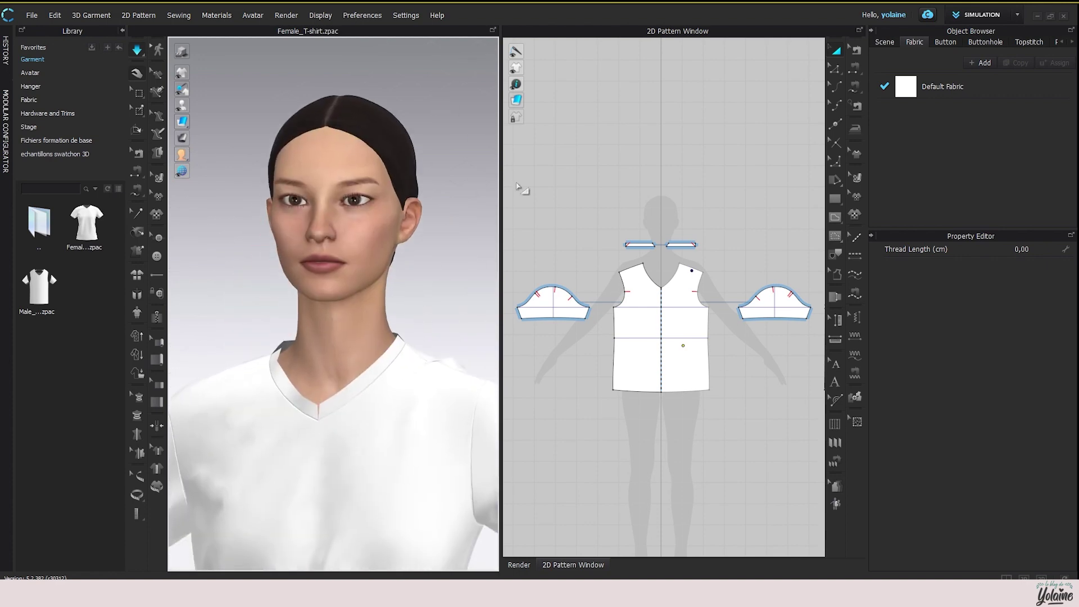
right_click_drag(409, 351, 373, 448)
scroll(373, 448, "up", 5)
right_click_drag(253, 229, 279, 285)
scroll(292, 268, "down", 2)
scroll(292, 269, "down", 2)
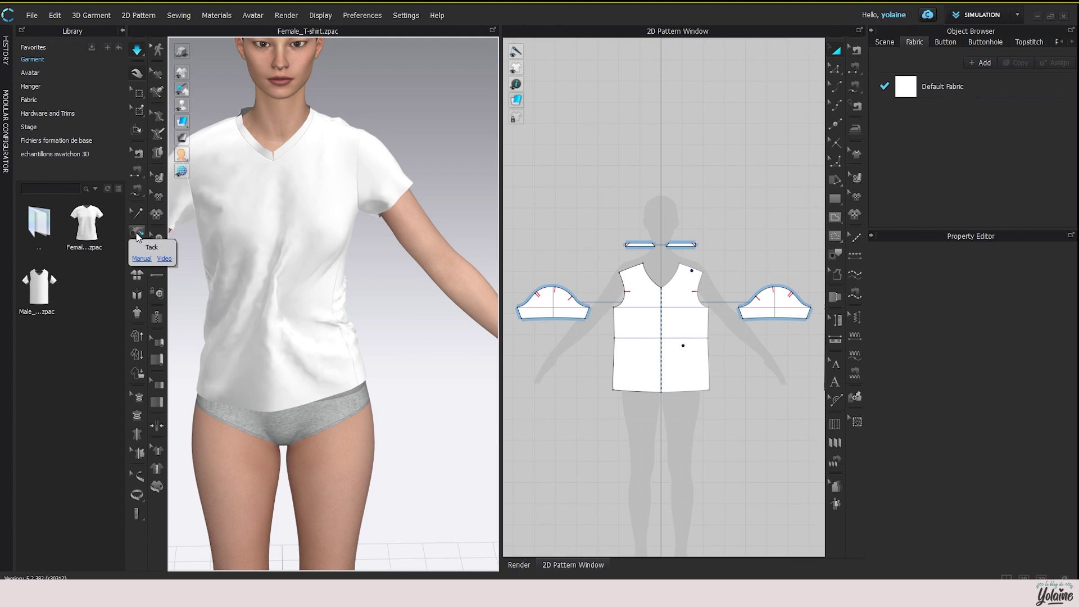
Use the Tack tool to join two nearby points at waist height beside the T-shirt's centre front.
left_click(137, 233)
mouse_move(332, 268)
right_mouse_down()
mouse_move(409, 257)
mouse_move(345, 284)
right_mouse_up()
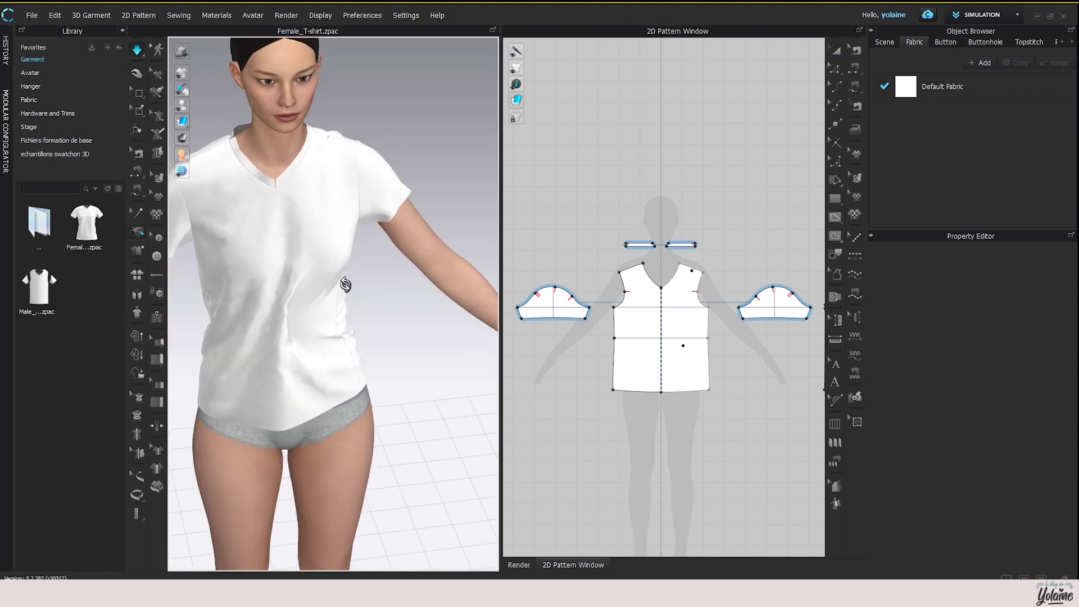
scroll(301, 338, "up", 6)
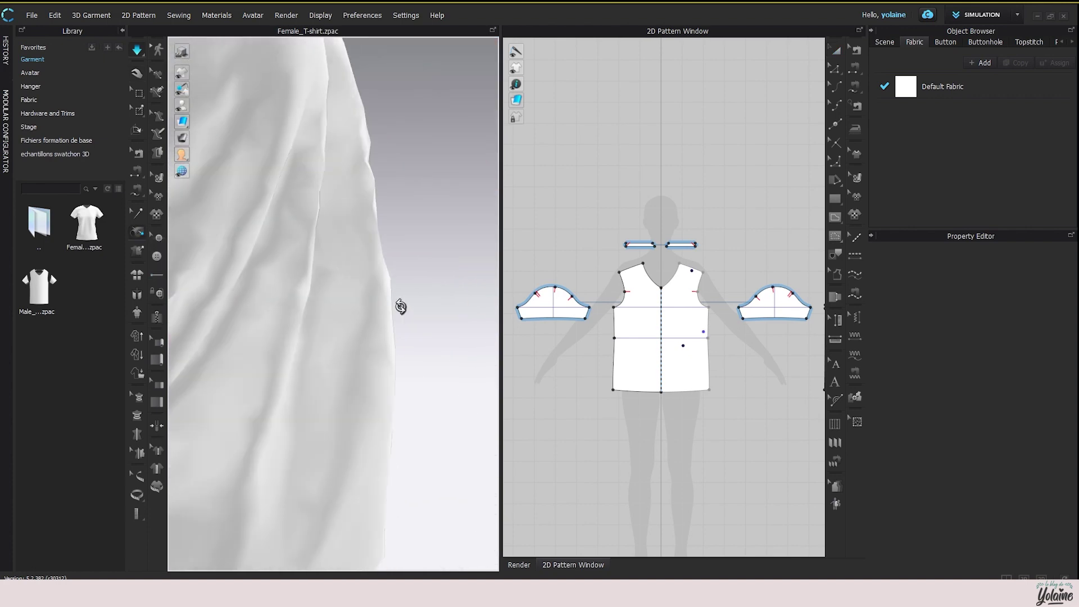
right_click_drag(400, 306, 366, 294)
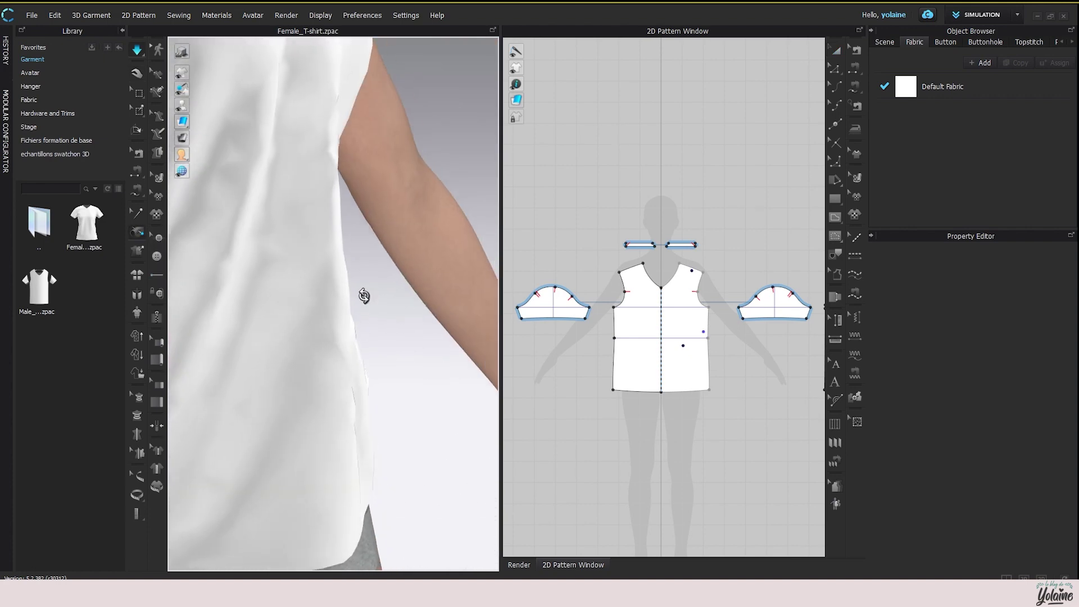
left_click(328, 176)
left_click(279, 167)
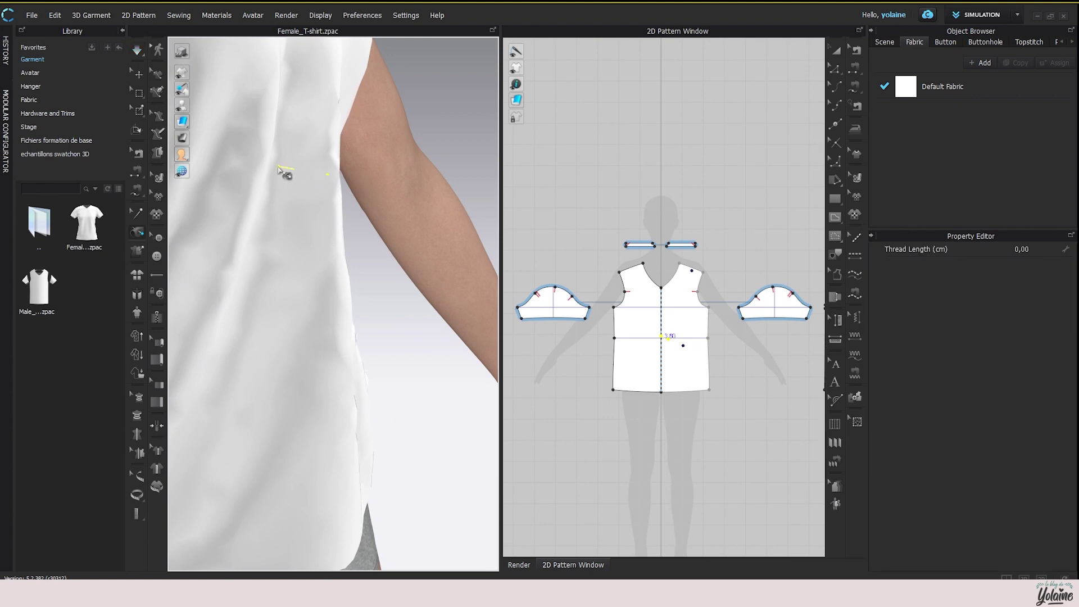
Add a second, wider tack below the first on the T-shirt front and simulate the garment.
left_click(334, 312)
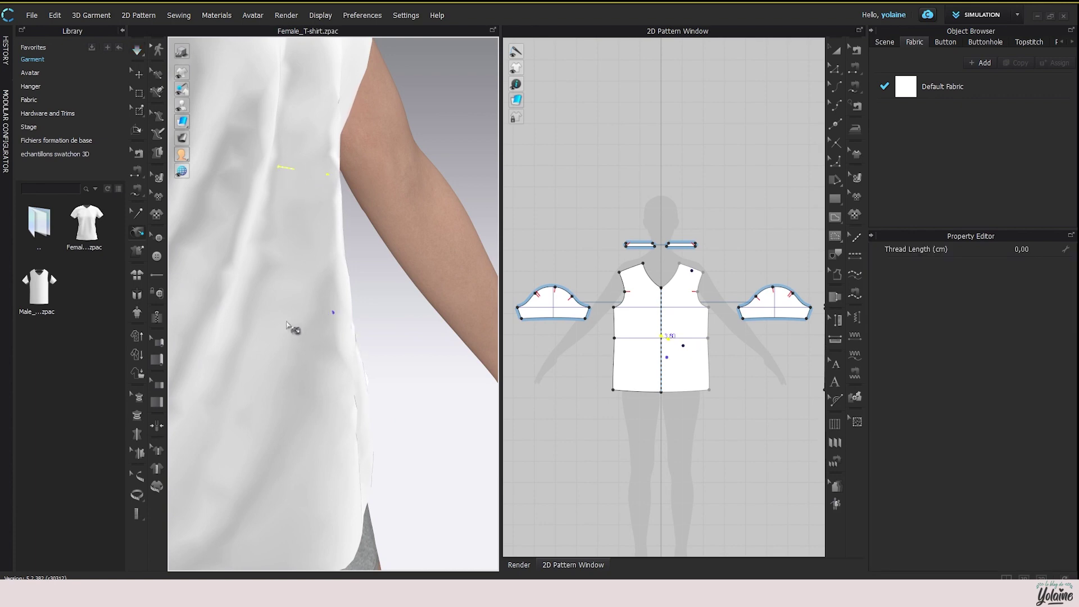
left_click(229, 316)
right_click_drag(436, 385, 400, 388)
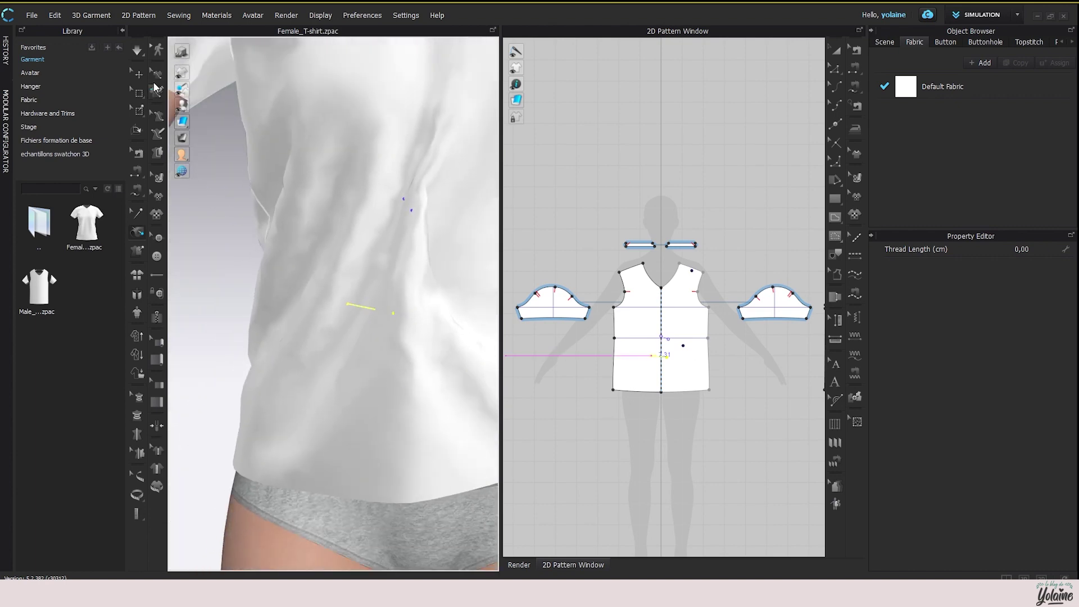
left_click(137, 51)
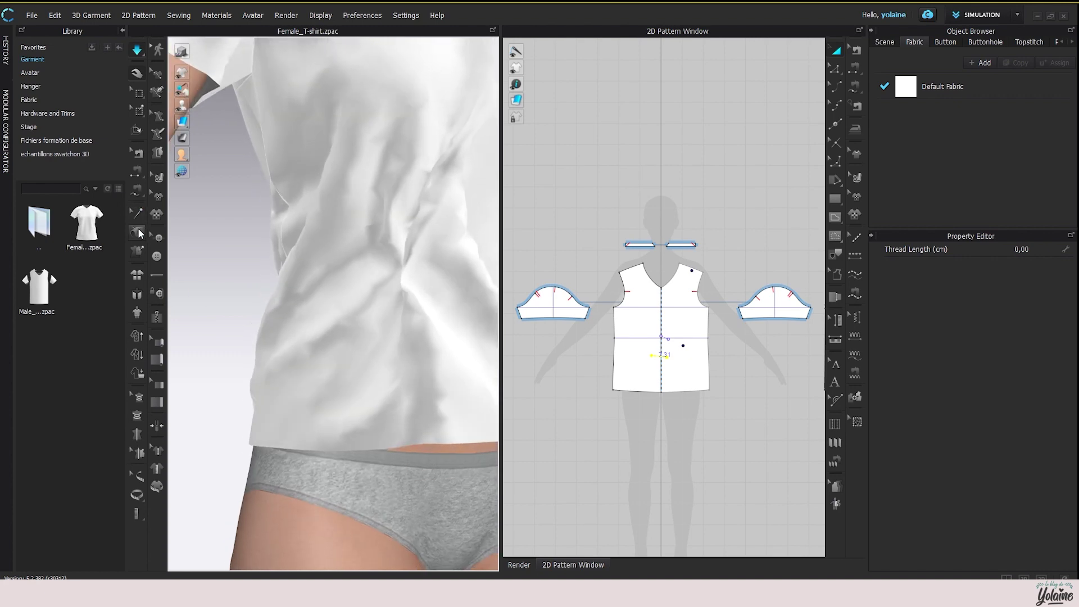
Add a third tack across the centre front just above the hem and simulate the gathered fabric.
left_click(138, 232)
right_click_drag(393, 325, 323, 273)
left_click(368, 278)
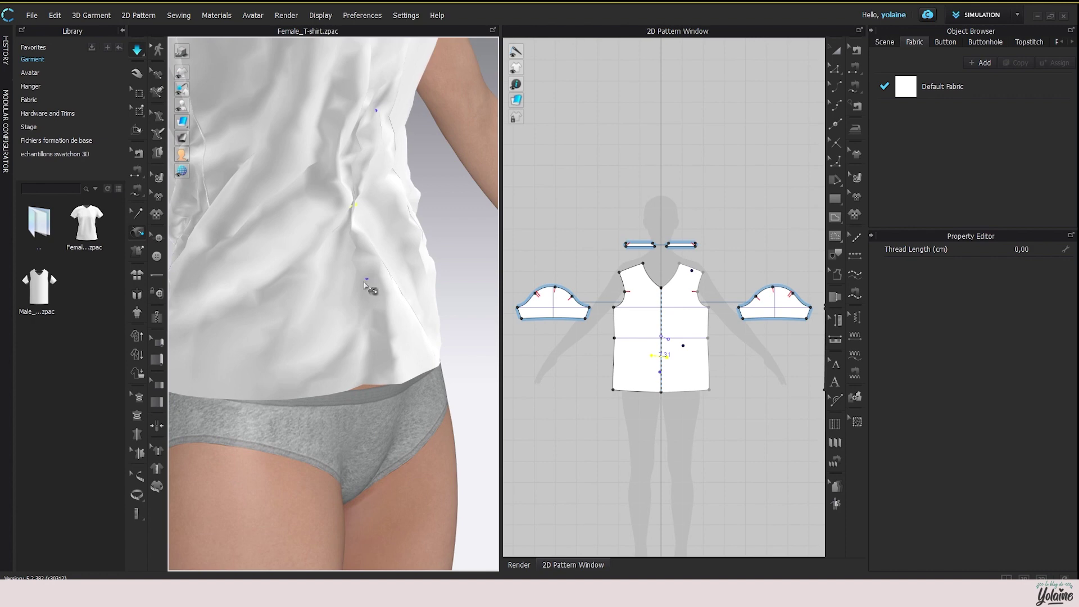
double_click(328, 276)
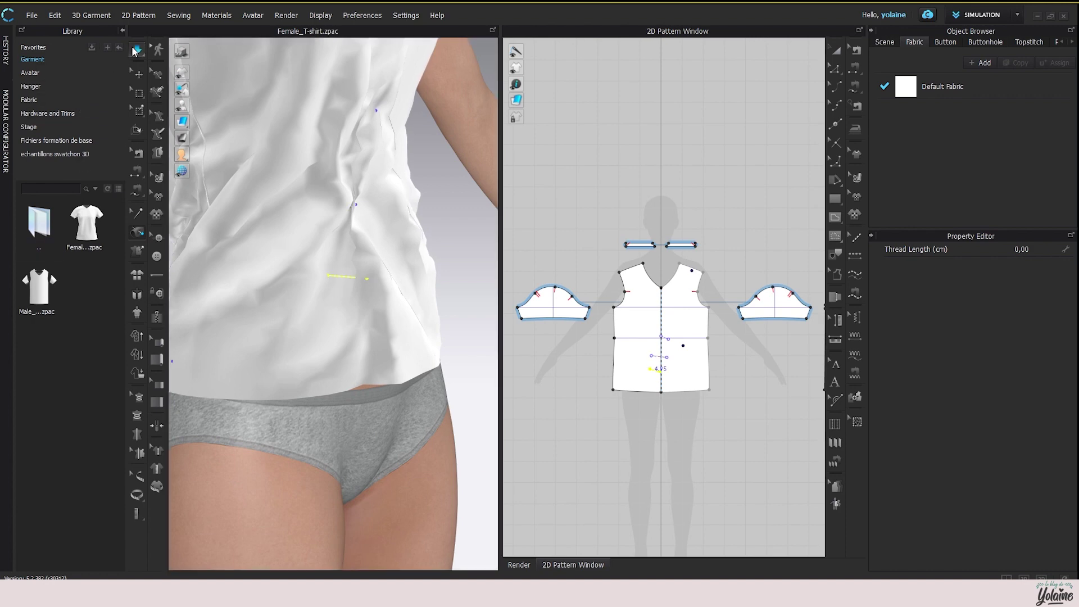
left_click(137, 51)
Pull the T-shirt's front fabric at the hem and higher up during simulation, and clear the tack selection.
scroll(349, 354, "up", 3)
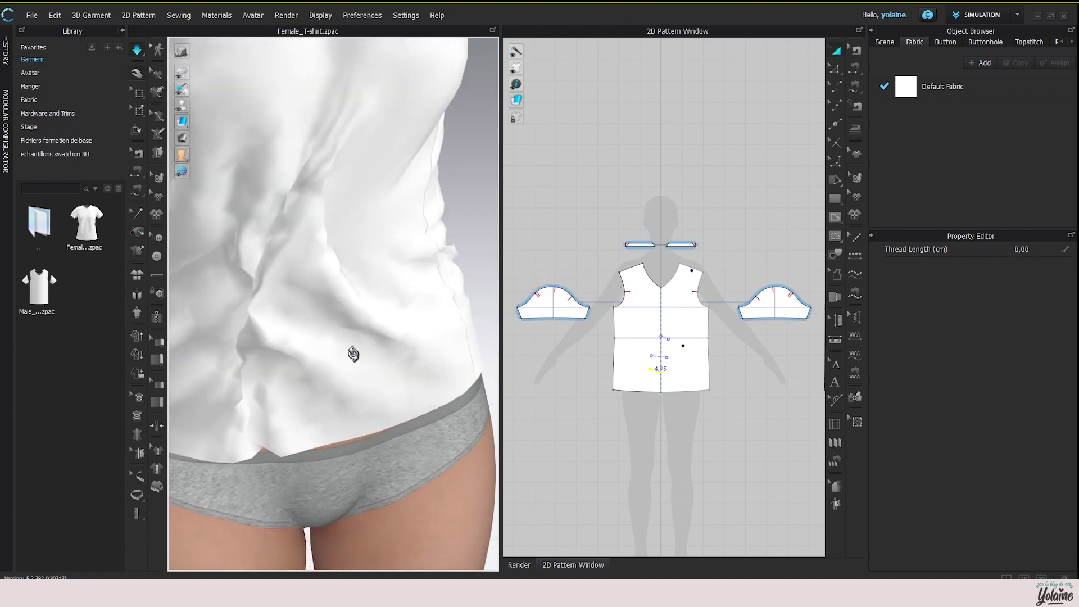
left_click_drag(262, 411, 354, 413)
left_click_drag(336, 145, 342, 121)
key("Escape")
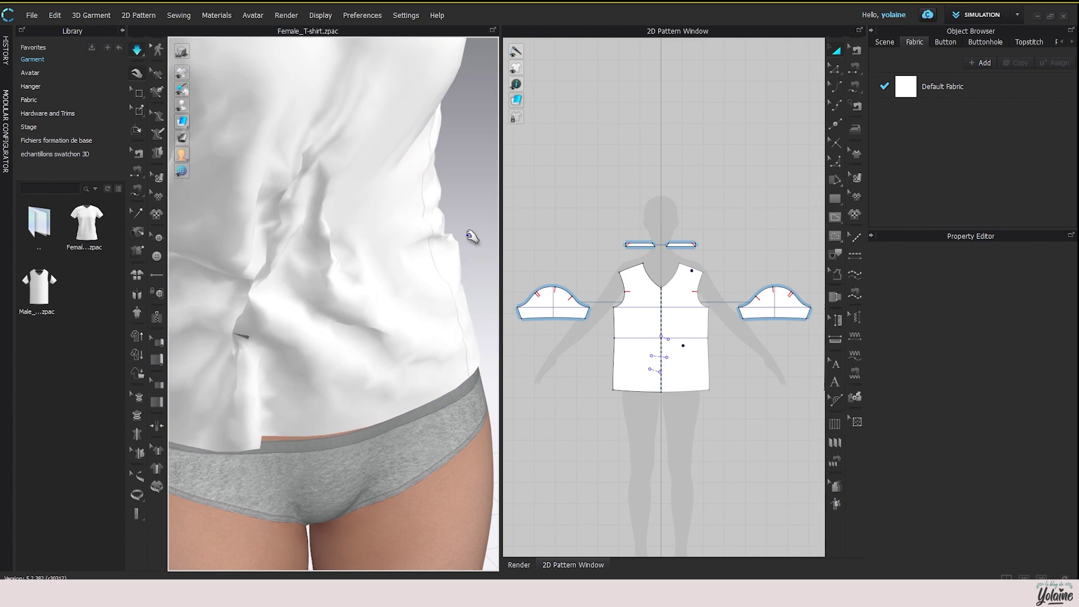
Examine the three front tacks with Edit Tack, resume the simulation and select the front piece near its hem.
right_click_drag(472, 236, 356, 251)
scroll(337, 259, "down", 3)
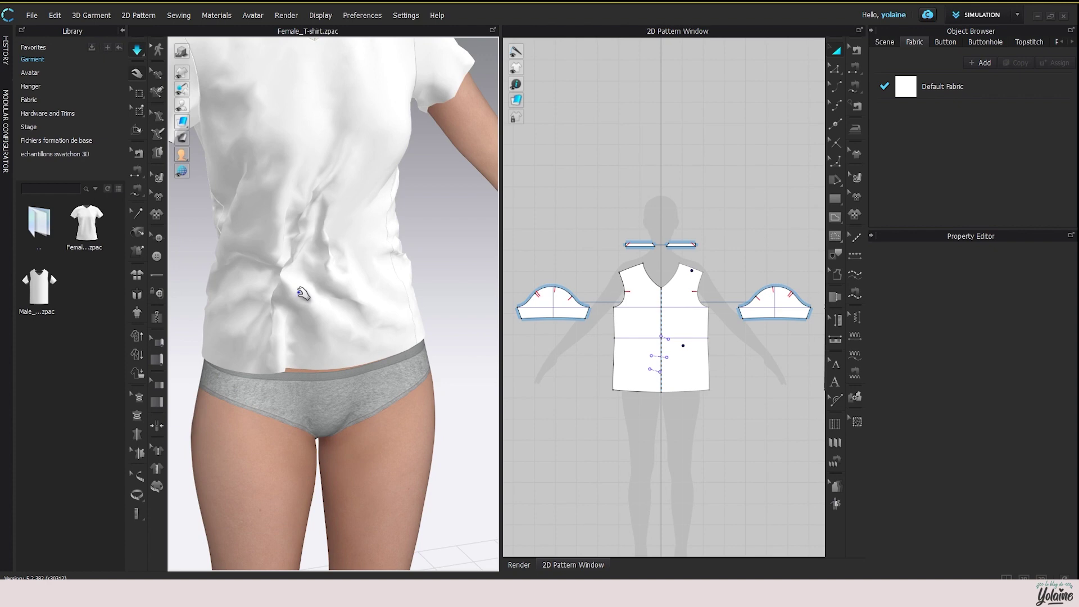
left_click(138, 213)
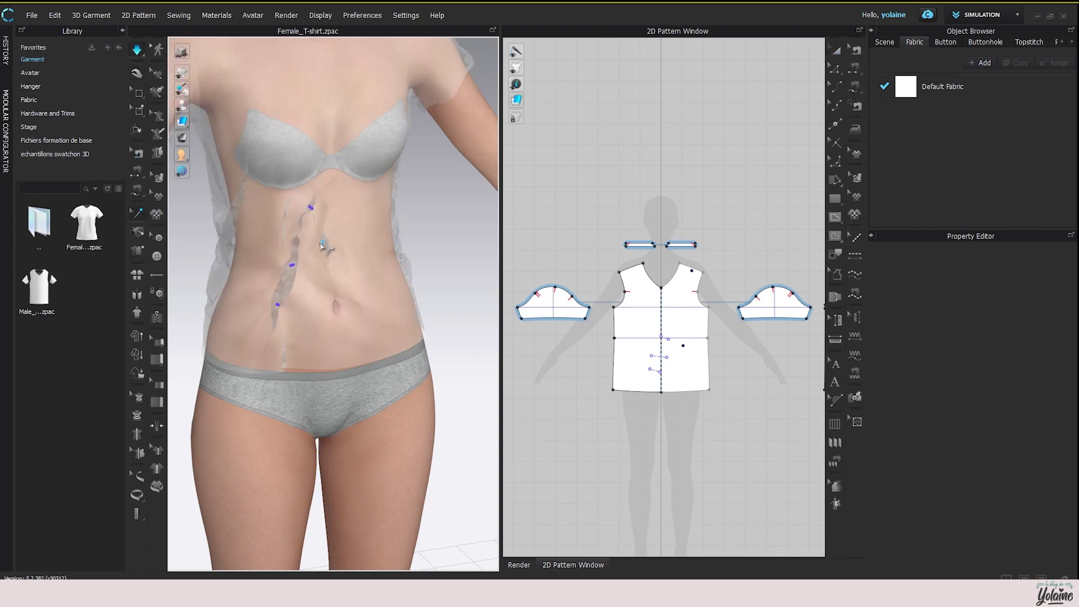
key("space")
scroll(356, 244, "down", 1)
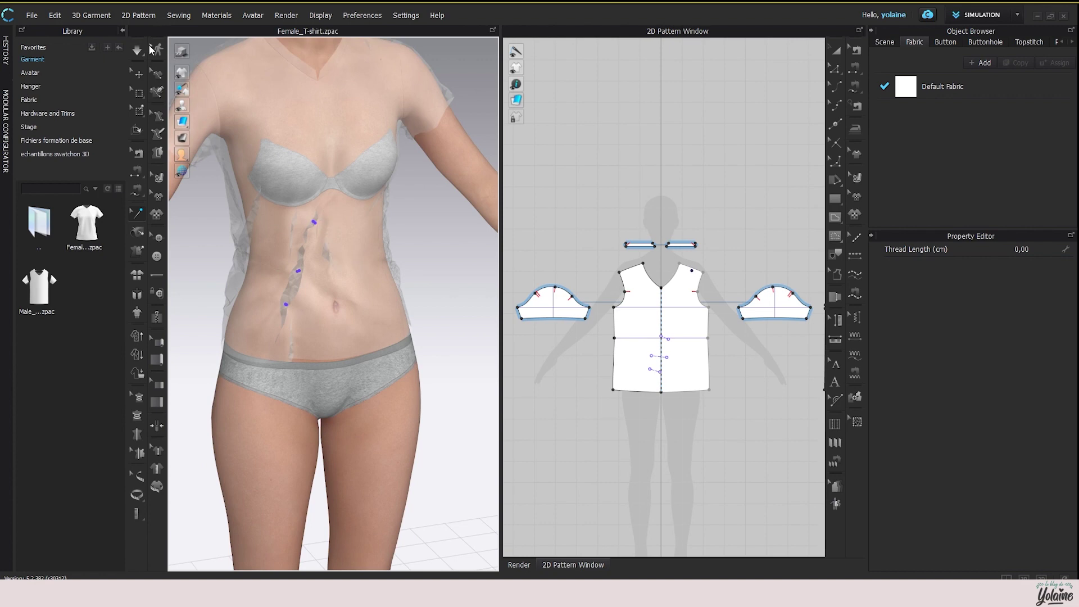
left_click(138, 50)
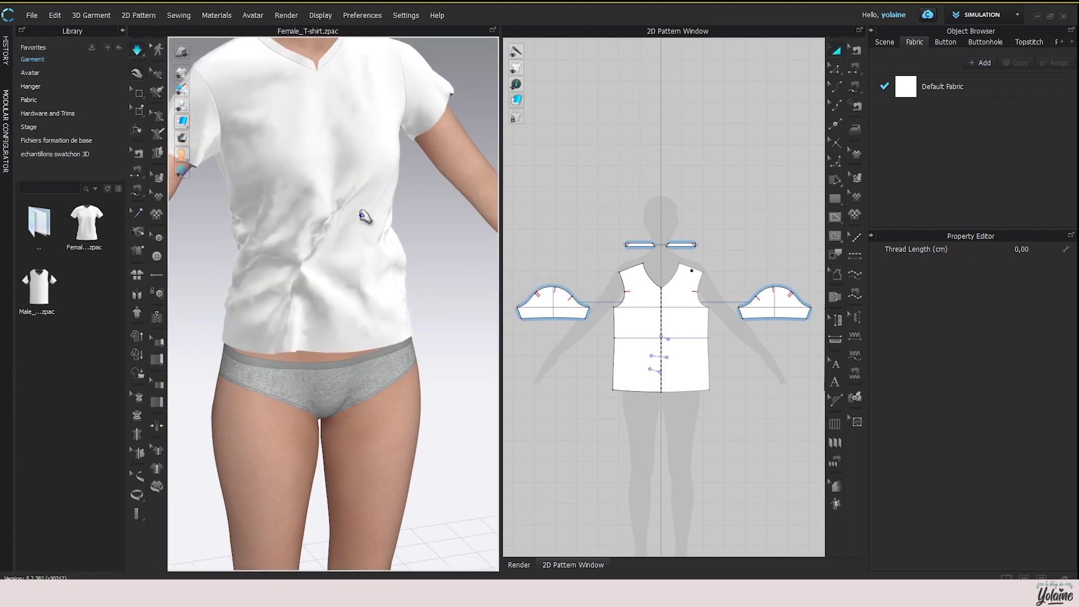
left_click(286, 342)
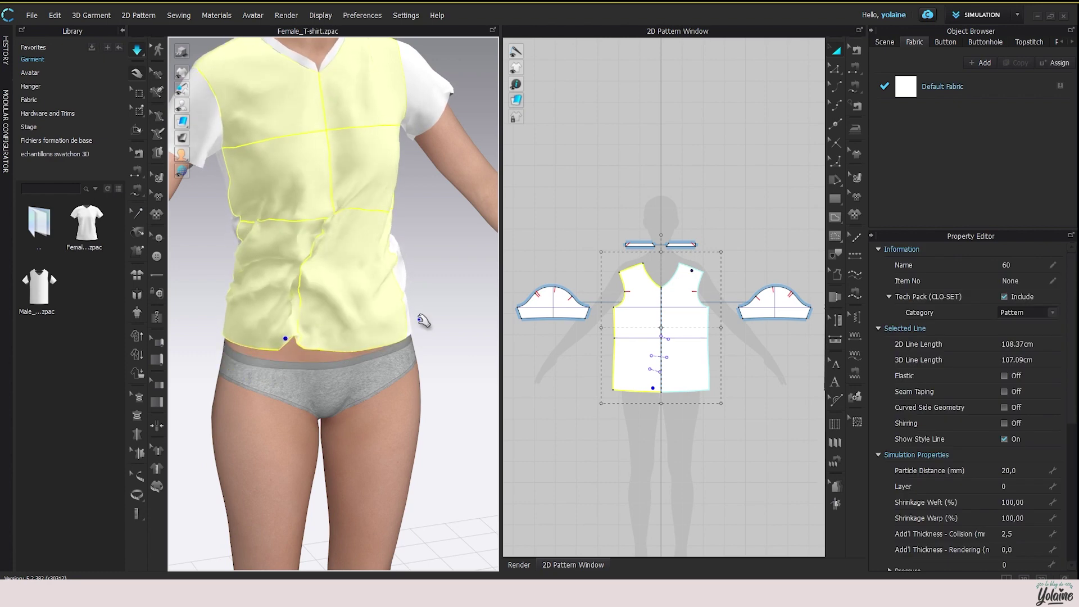
Pull the T-shirt front at the hem during simulation, and set the uppermost front tack's thread length to 5 cm.
left_click_drag(287, 340, 269, 365)
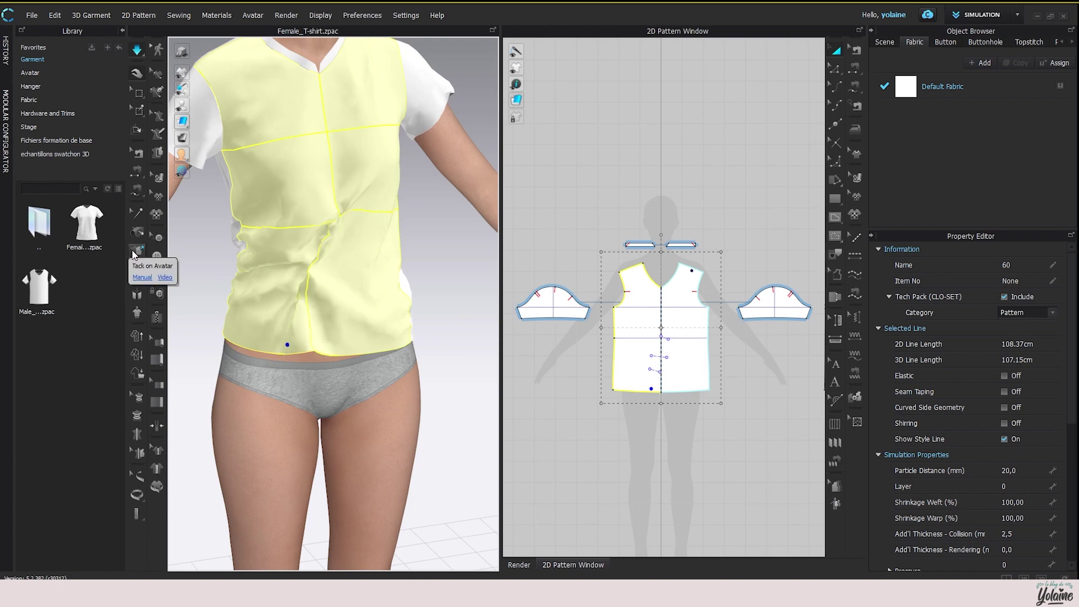
left_click(135, 216)
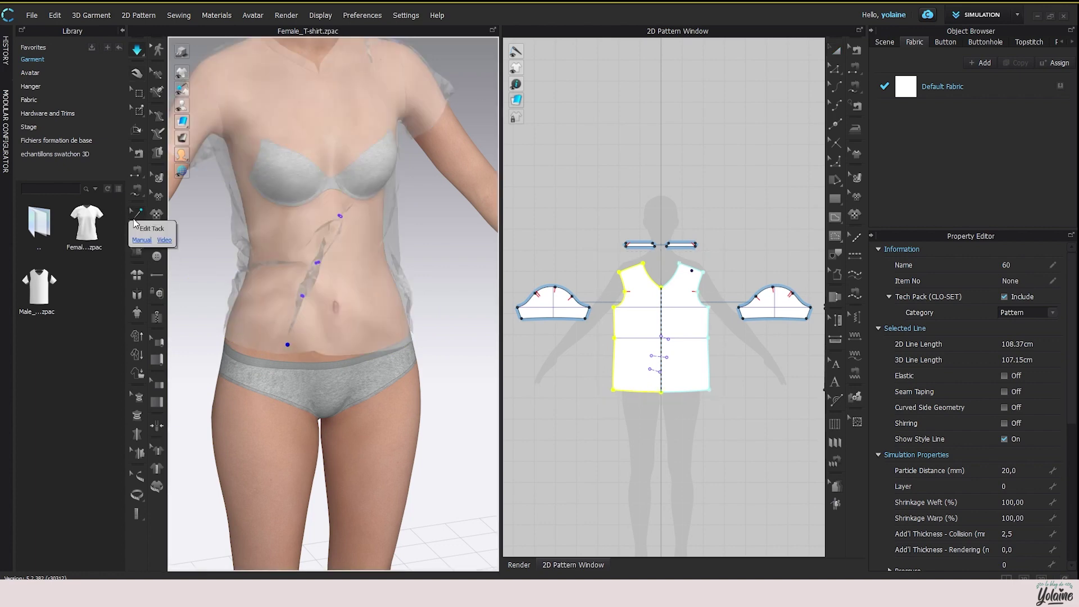
left_click(340, 216)
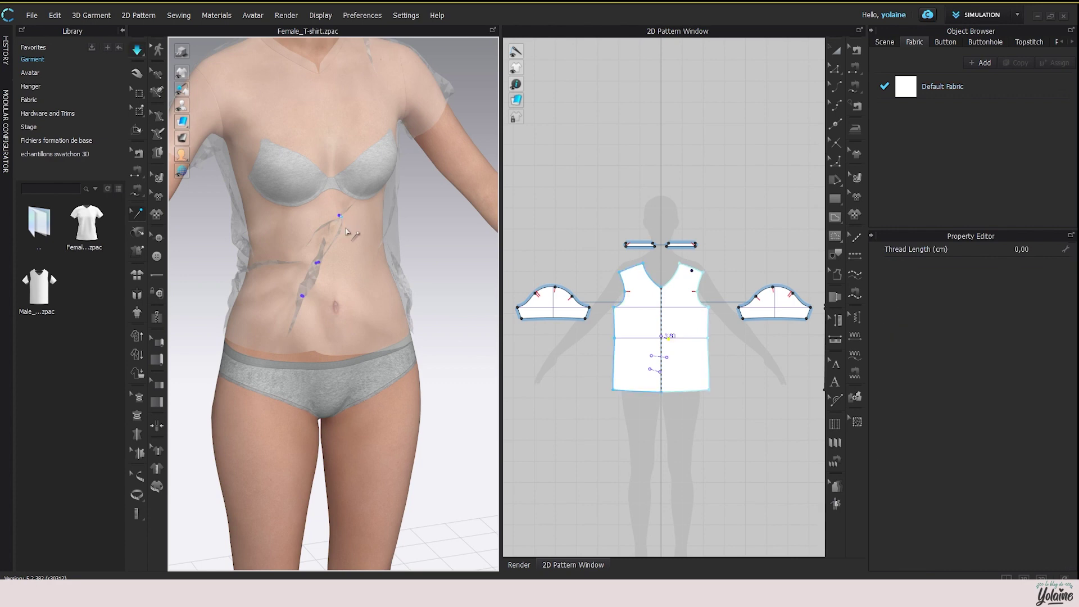
left_click(317, 263)
left_click(340, 216)
left_click(1033, 249)
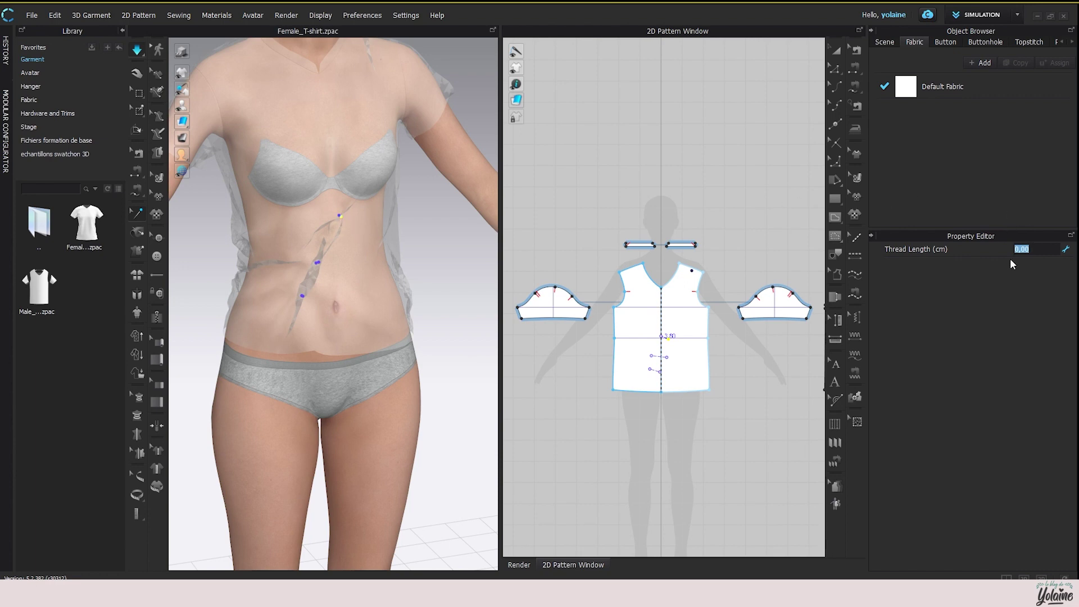
type("5")
key("Return")
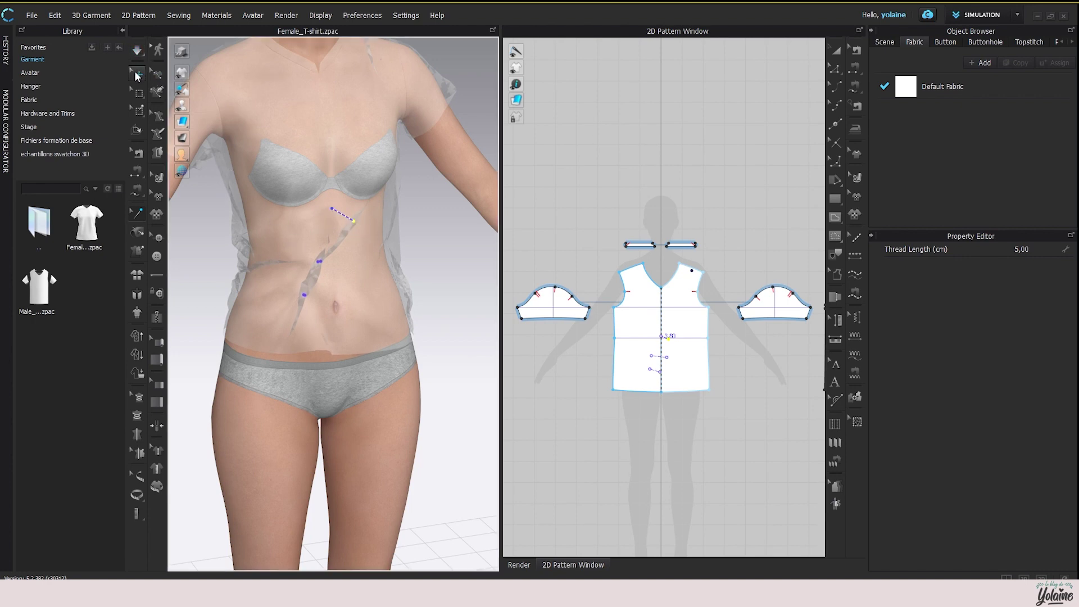
Simulate the garment while pulling the front fabric beside the uppermost tack, and delete all three front tacks with Edit Tack.
left_click(136, 50)
left_click(369, 231)
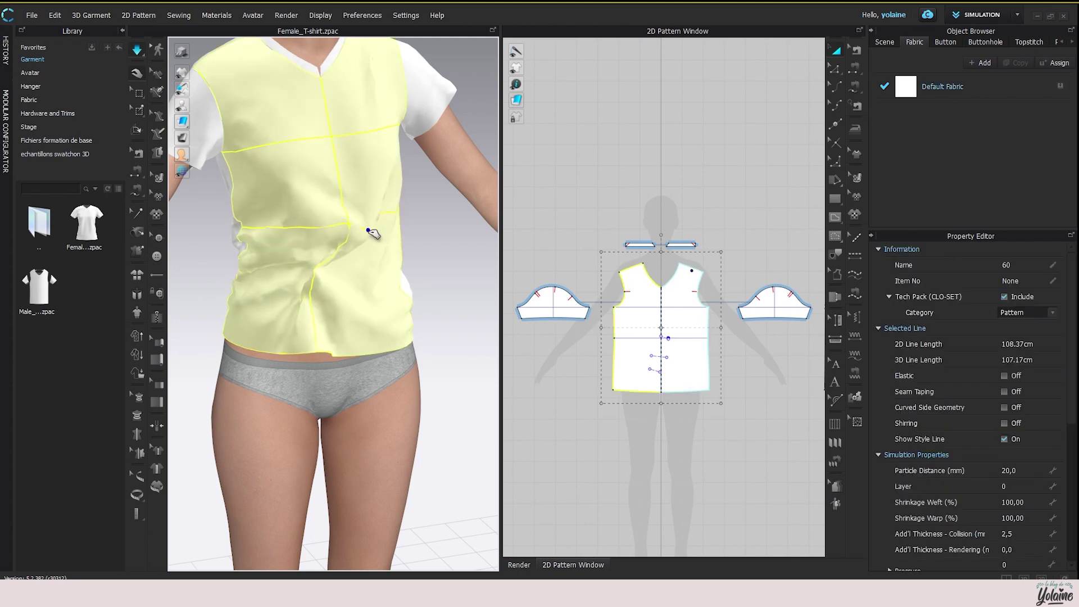
left_click_drag(373, 224, 430, 289)
key("n")
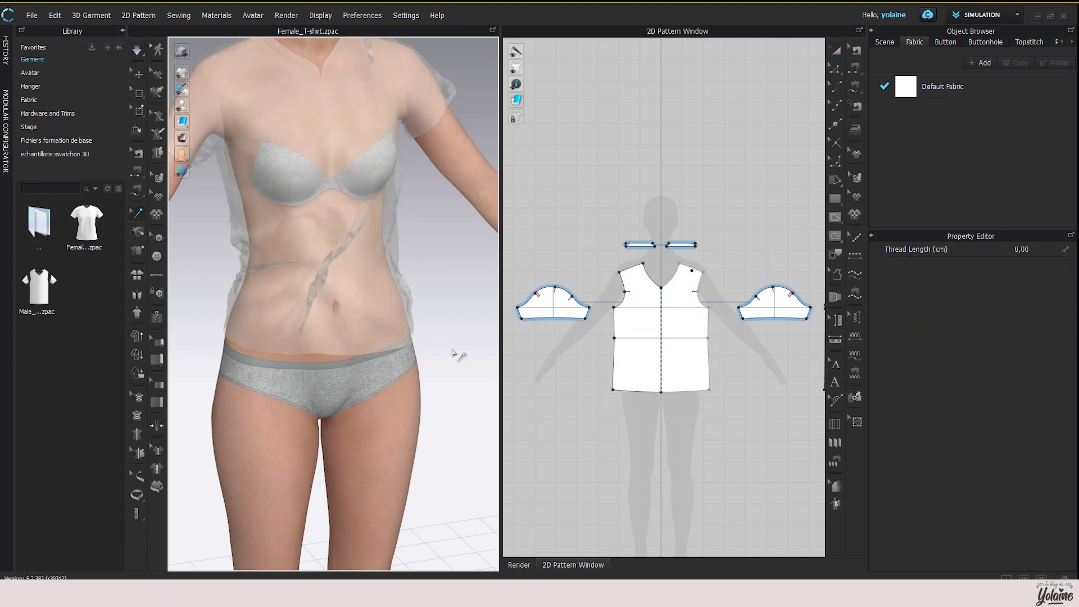